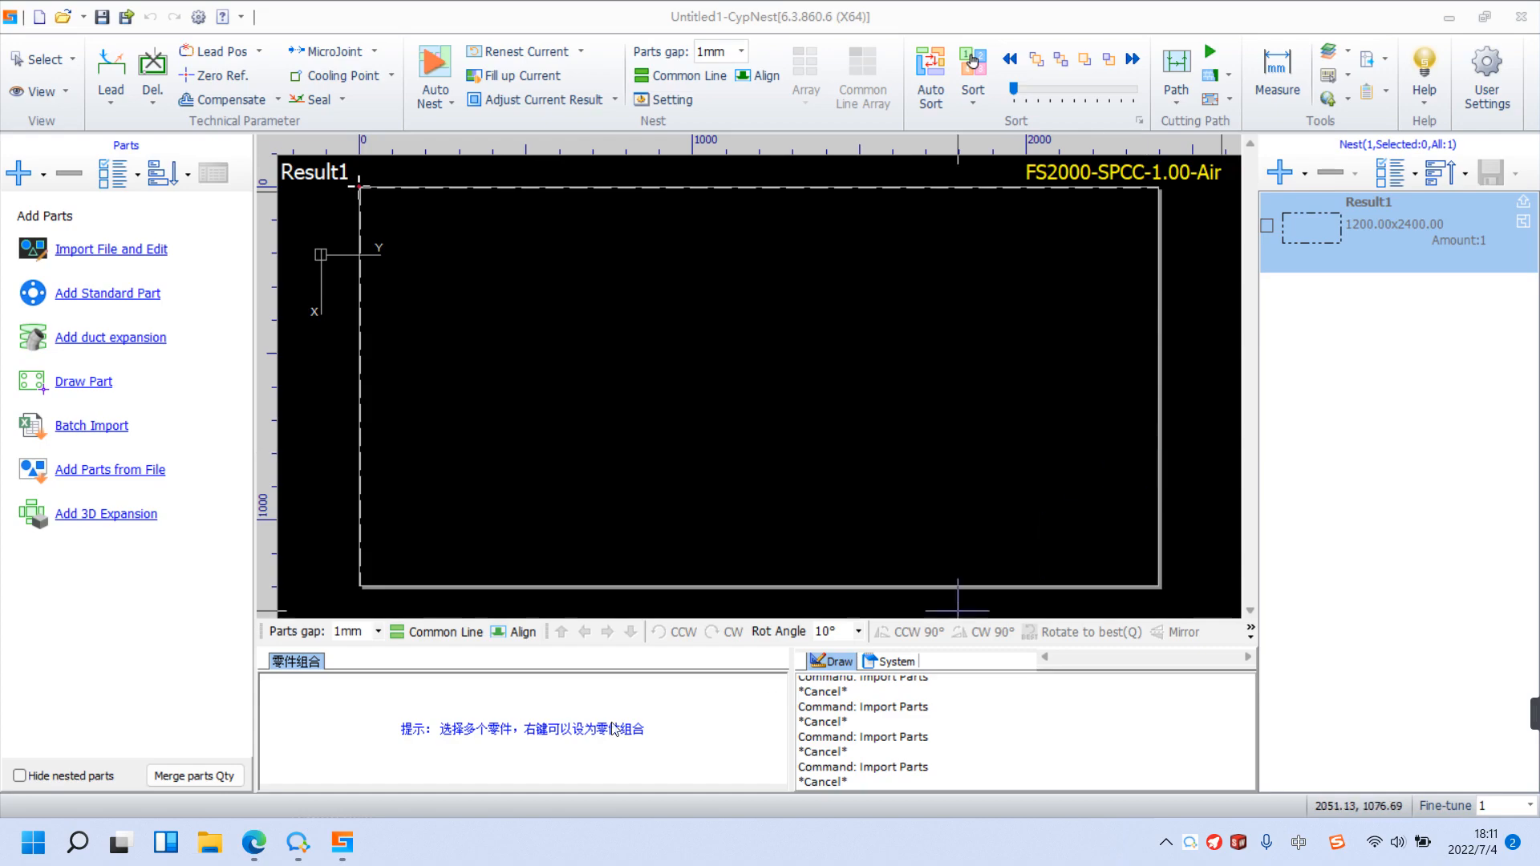
# Step: Import the tutorial 3 drawing for editing, accepting the optimization settings with graph mapping by color
pyautogui.click(112, 249)
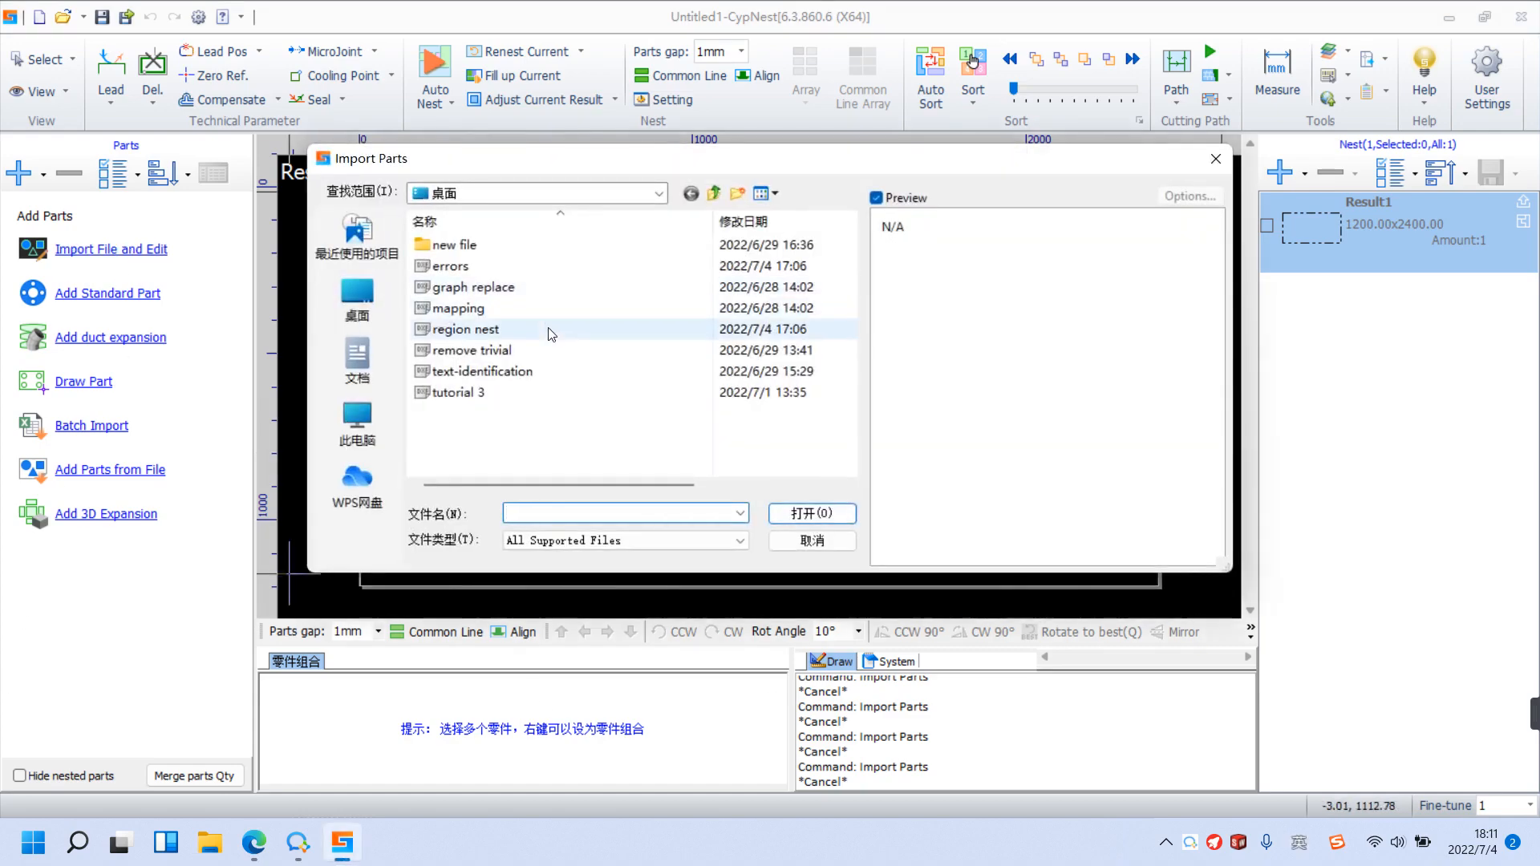
pyautogui.click(462, 392)
pyautogui.click(795, 513)
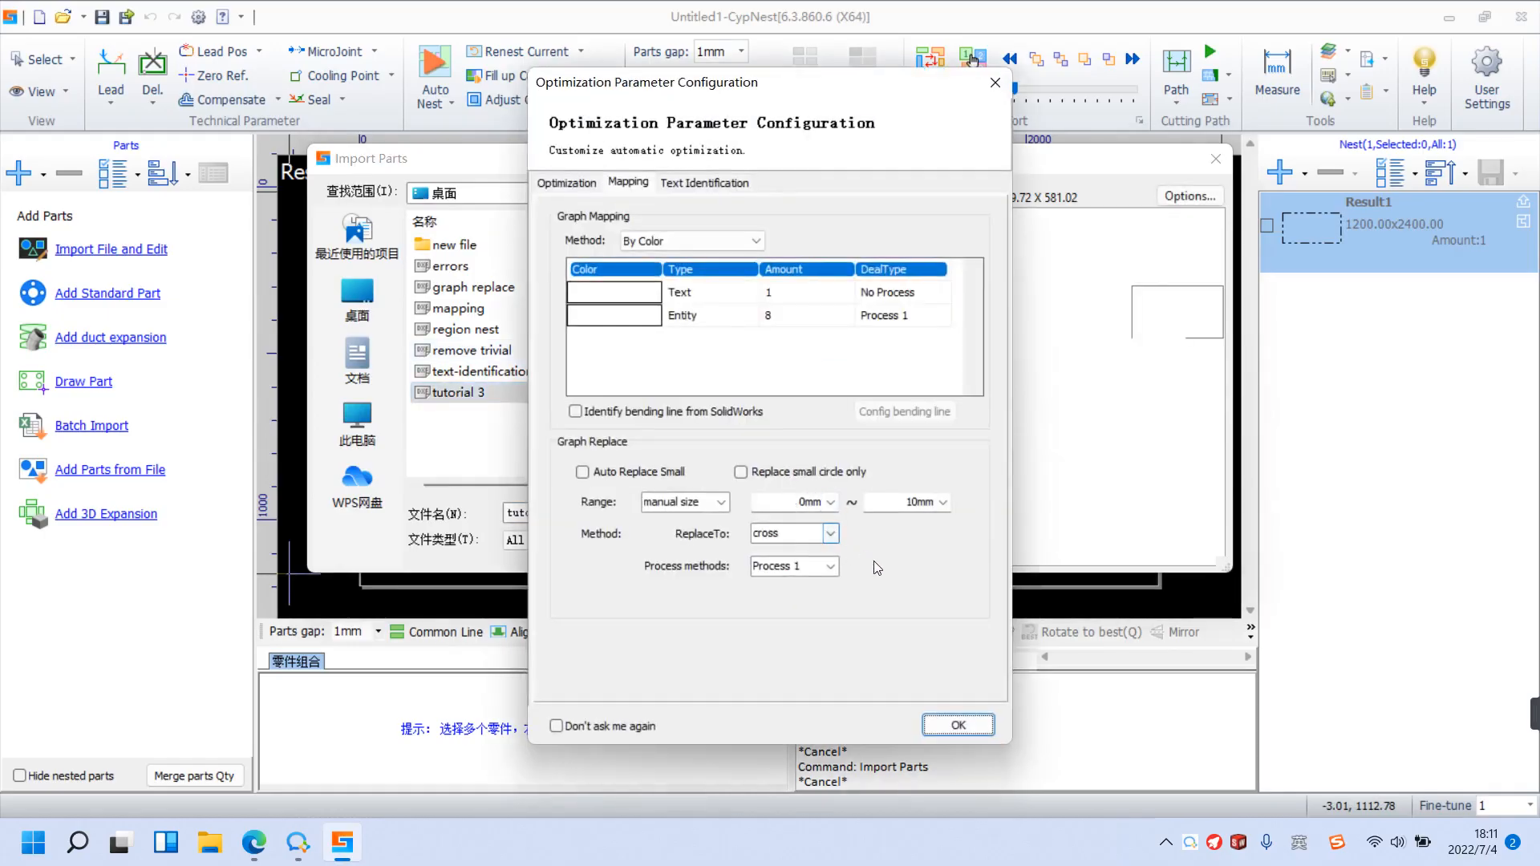
pyautogui.click(957, 725)
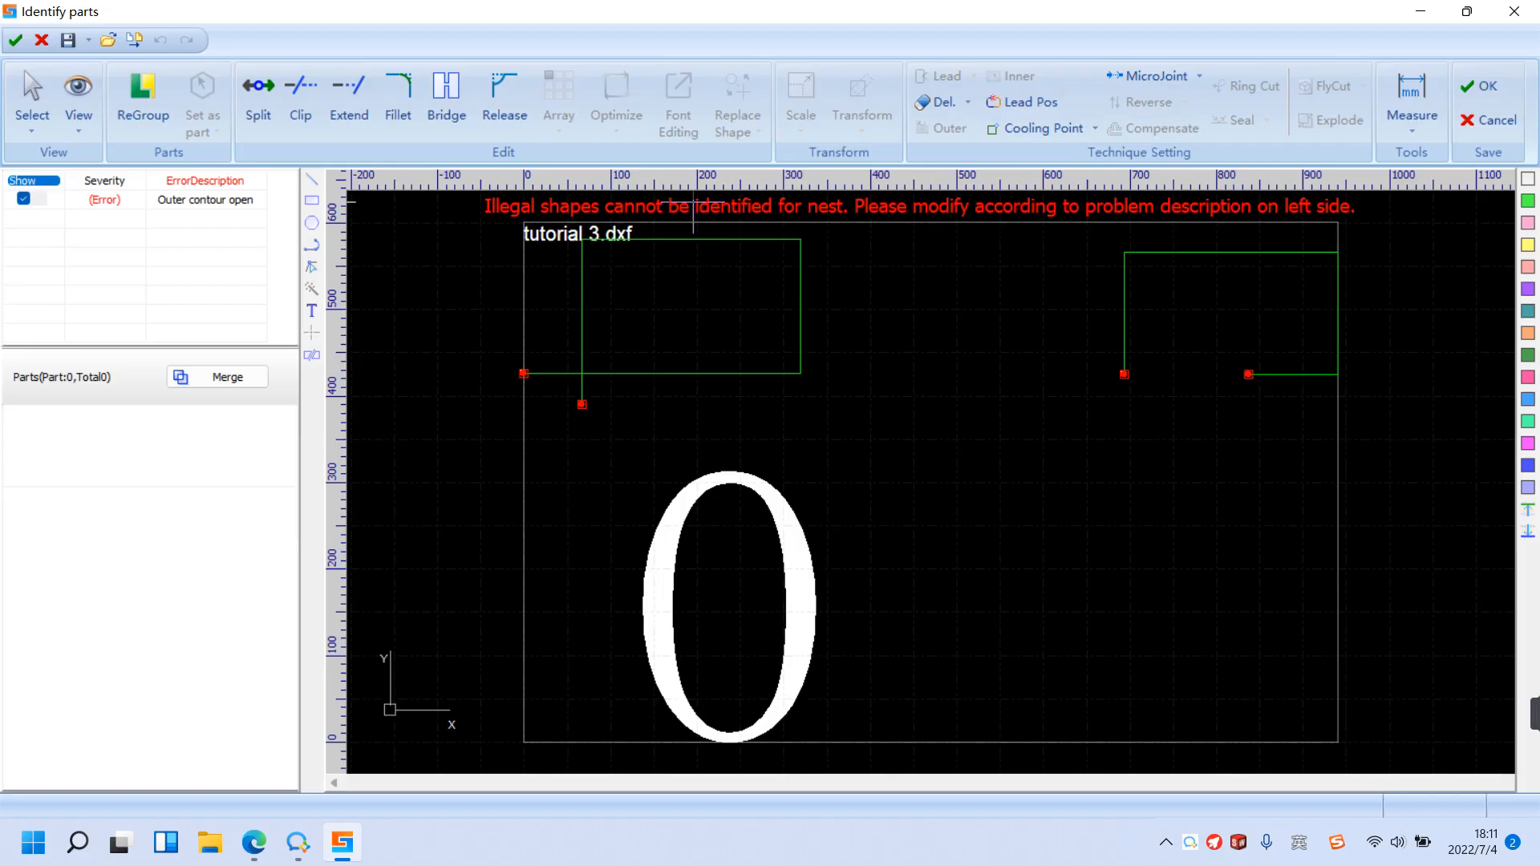
pyautogui.click(800, 275)
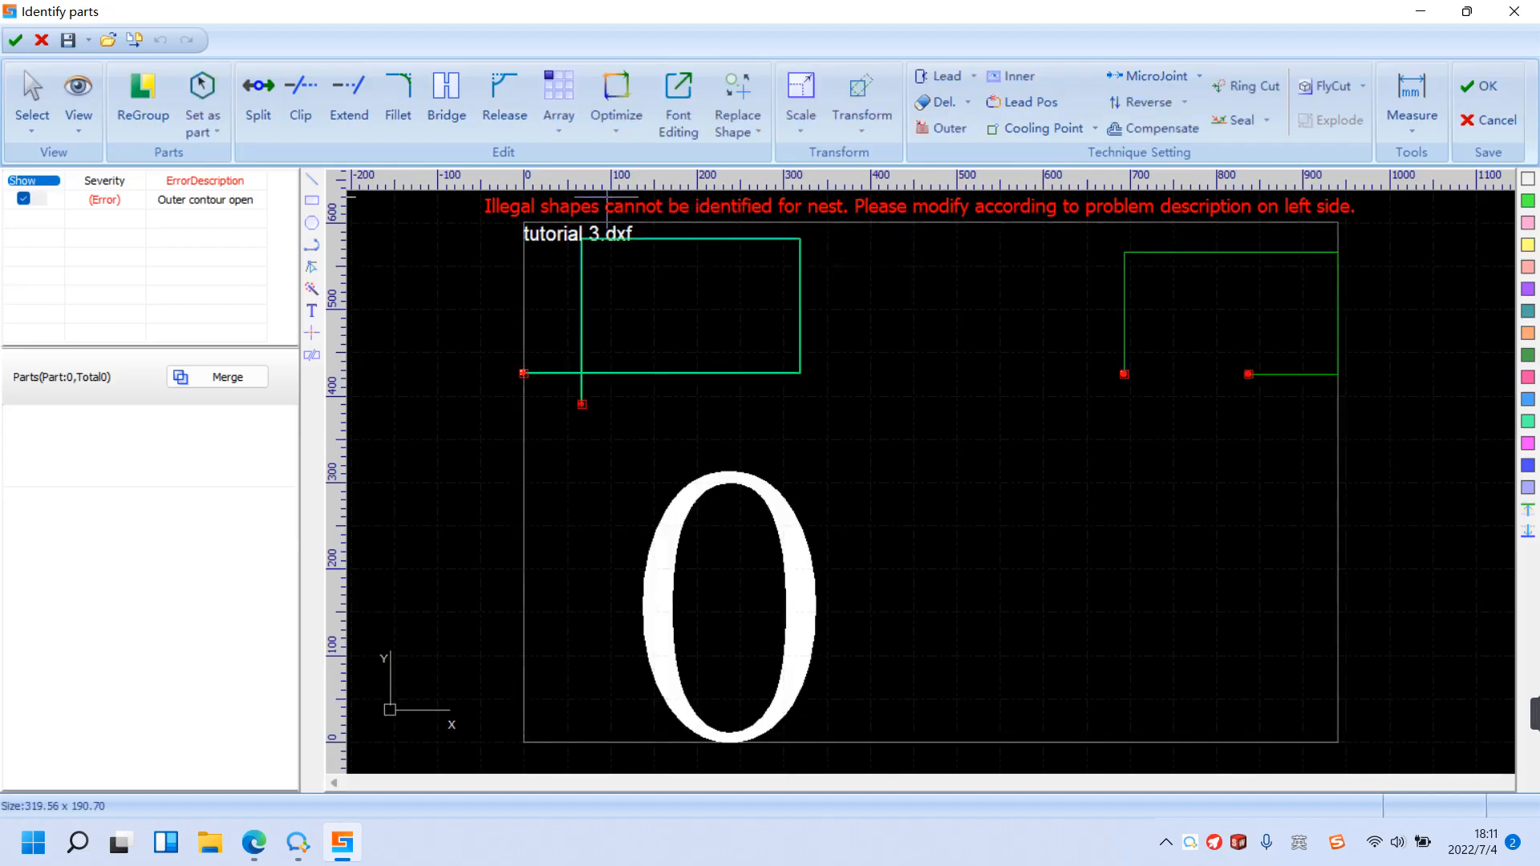
pyautogui.click(606, 127)
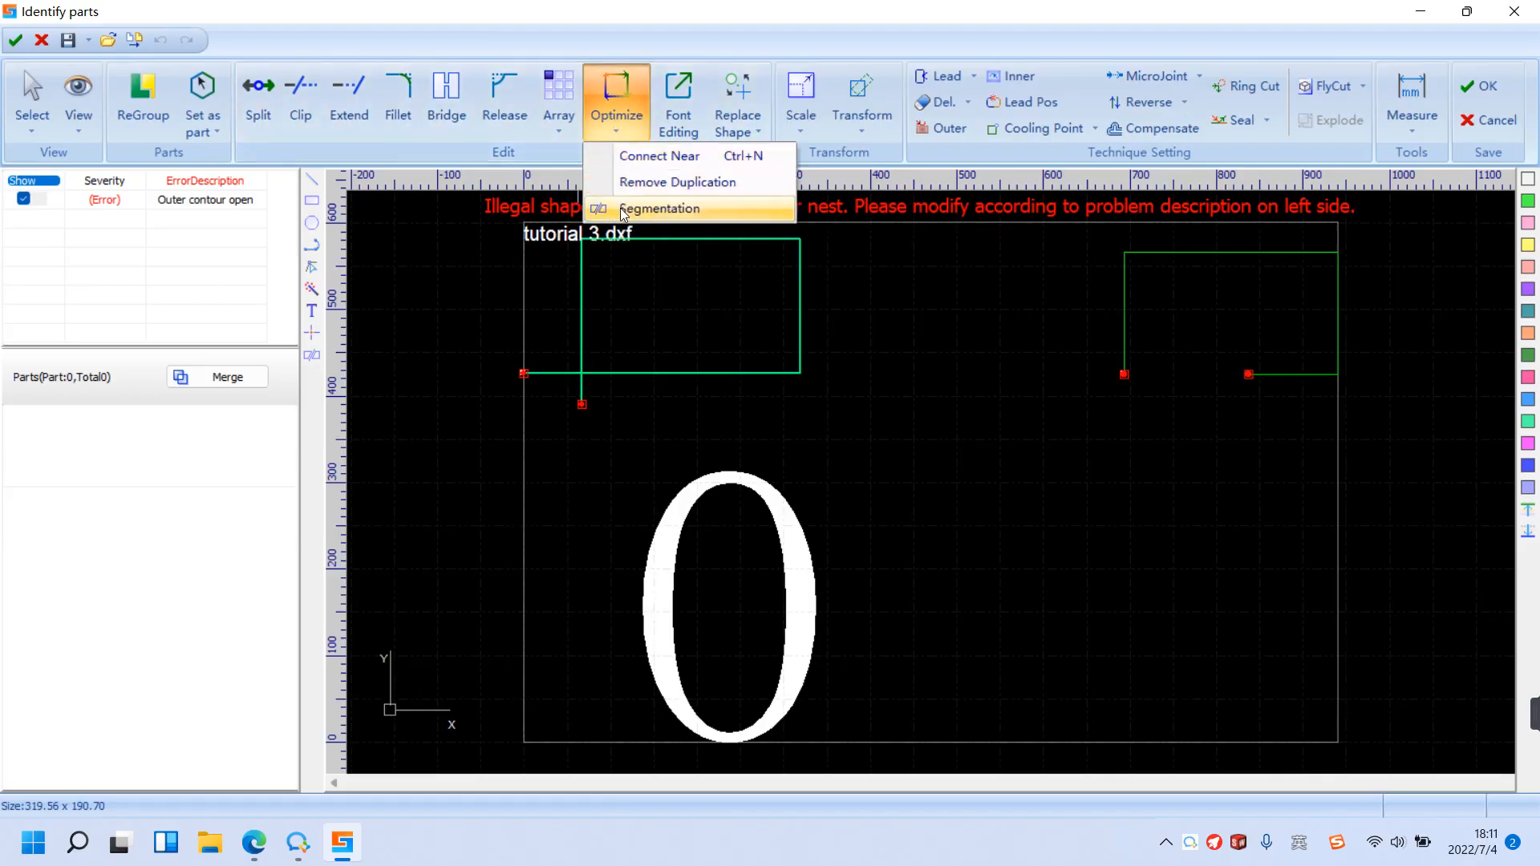
pyautogui.click(776, 184)
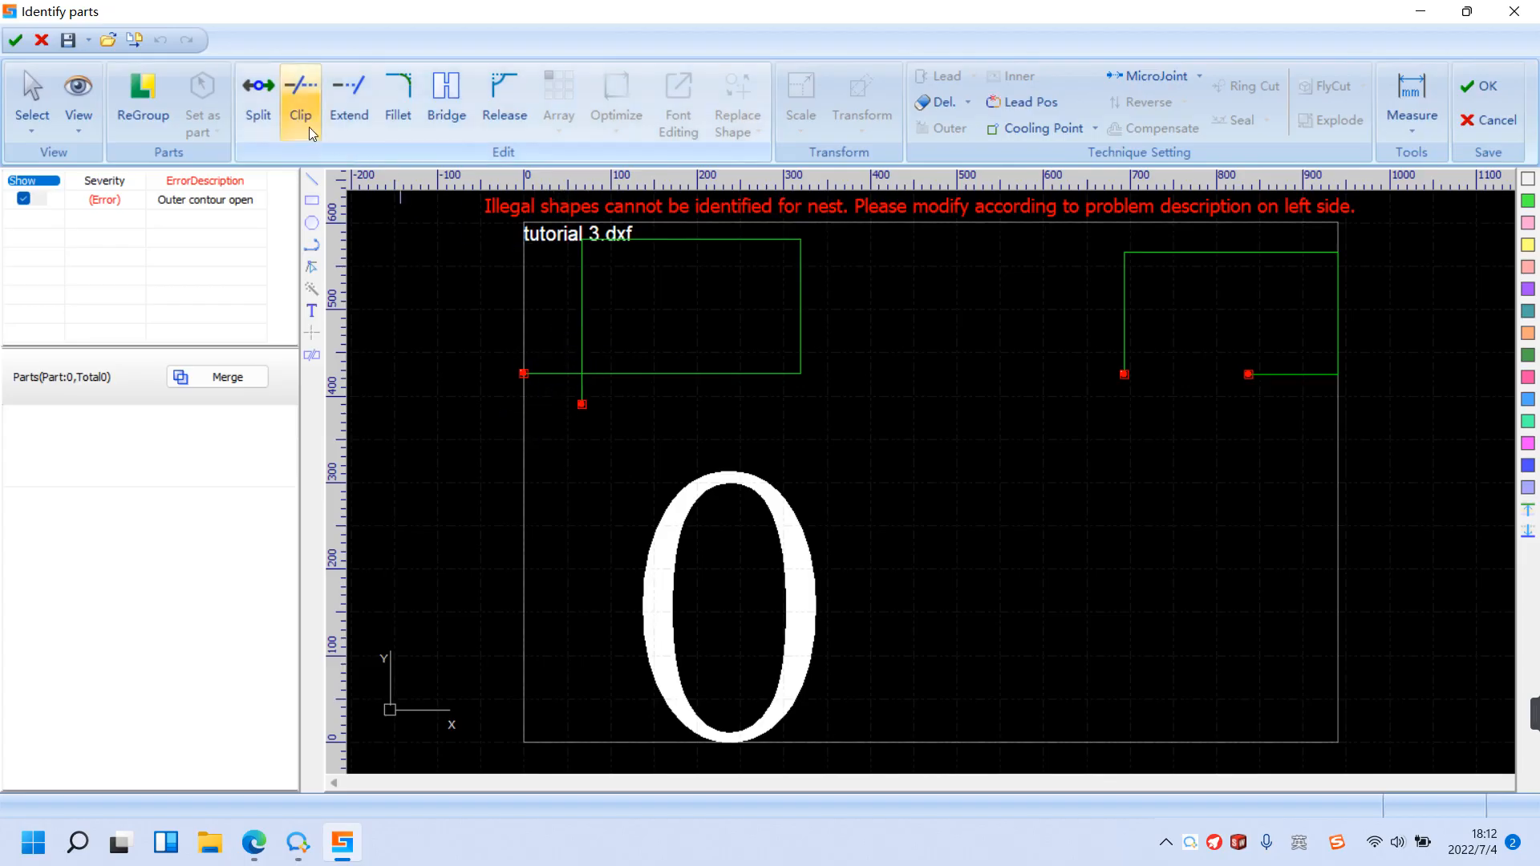
# Step: Clip the two overhanging line ends at the lower-left corner of the left rectangle
pyautogui.click(306, 94)
pyautogui.click(539, 373)
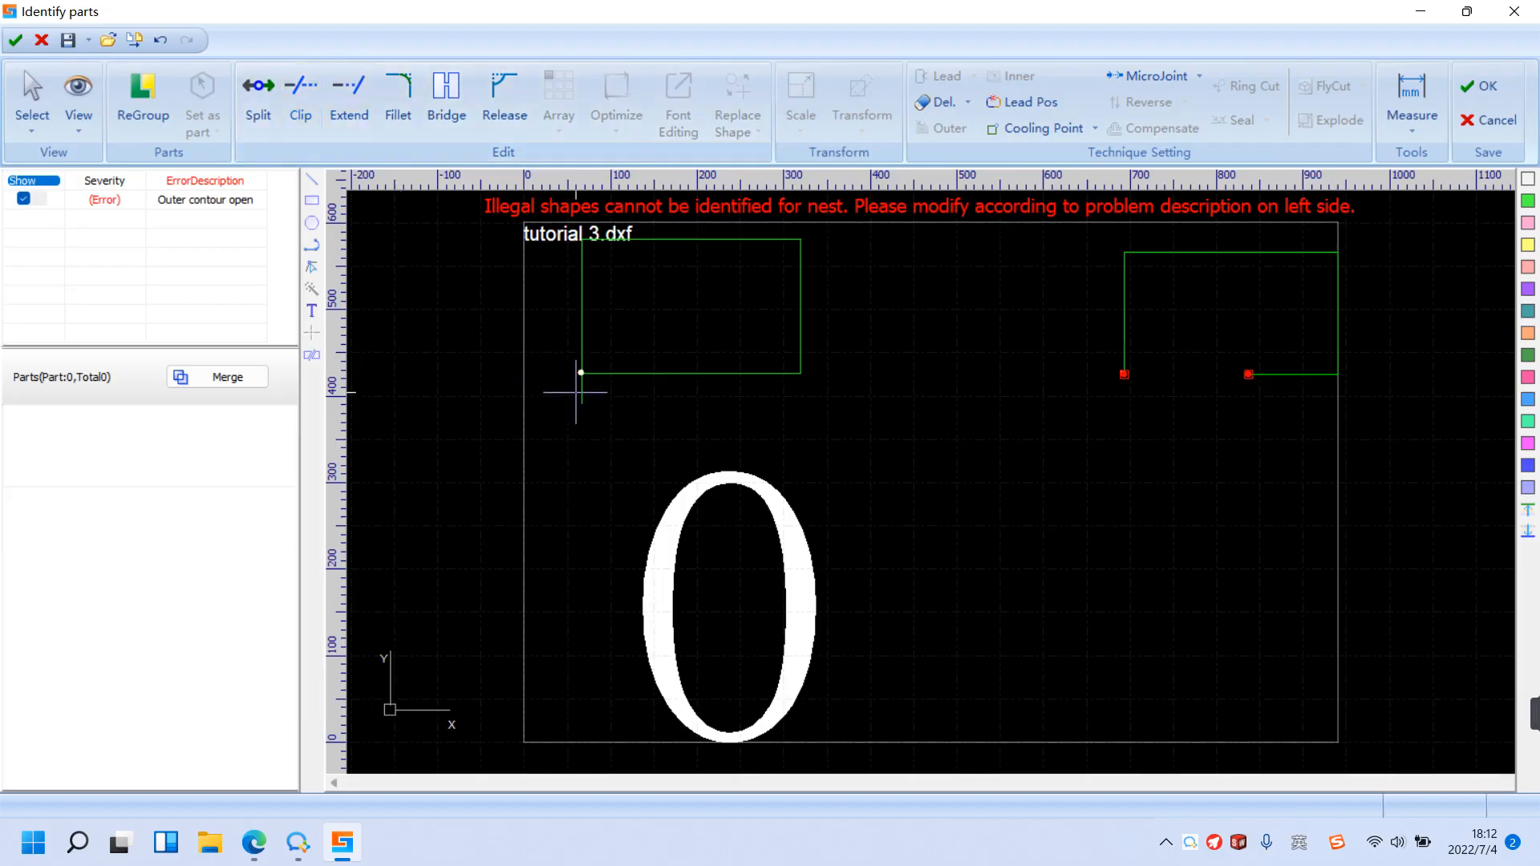
pyautogui.click(577, 387)
pyautogui.rightClick(857, 299)
pyautogui.click(882, 313)
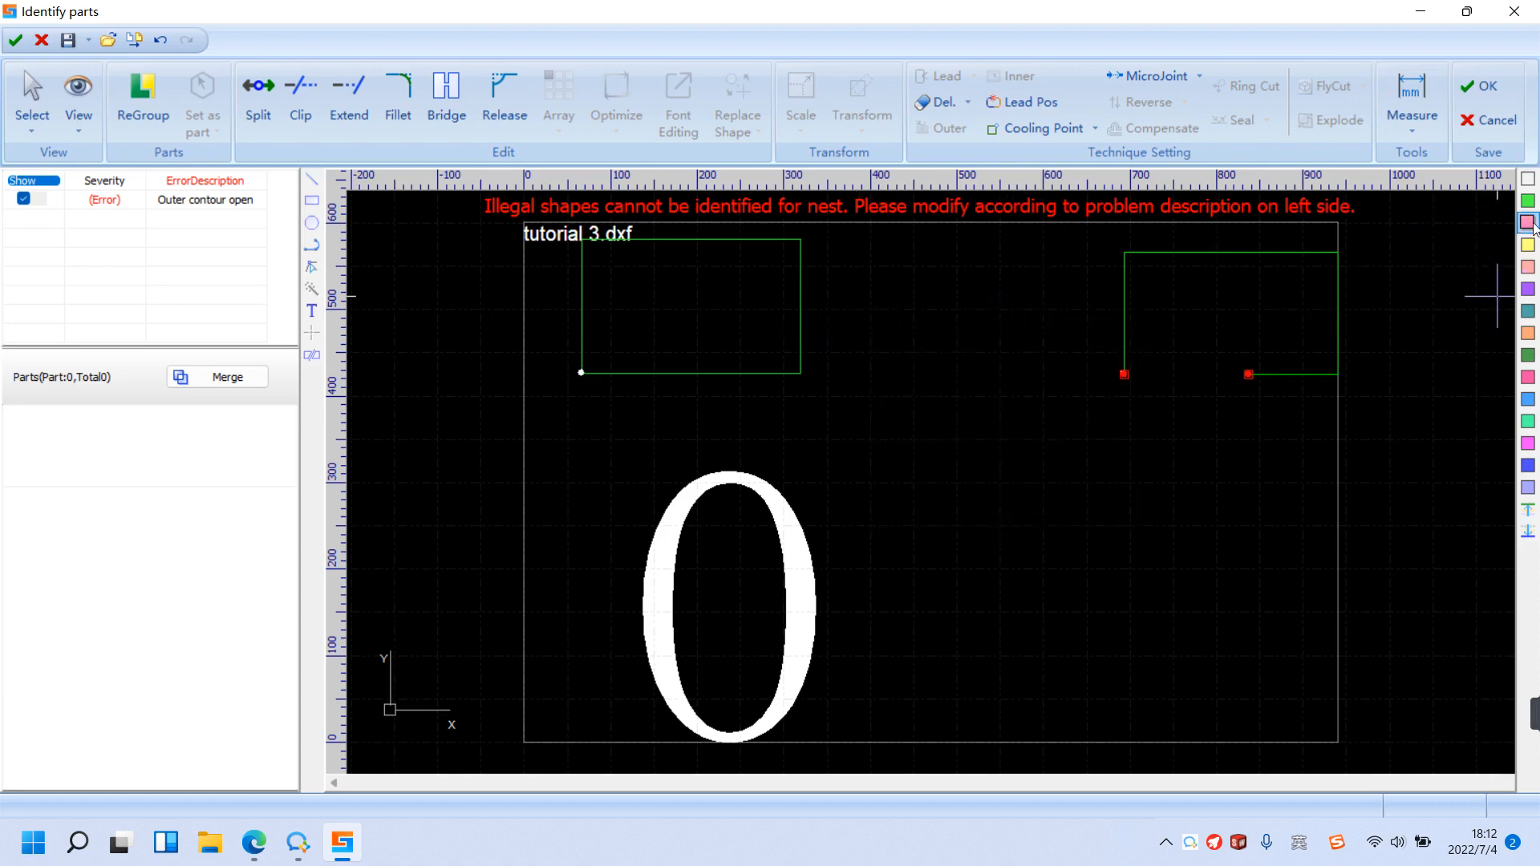
# Step: Extend the open lower edge of the right rectangle to its left side so the outline is closed
pyautogui.scroll(2, 1359, 265)
pyautogui.scroll(2, 1359, 265)
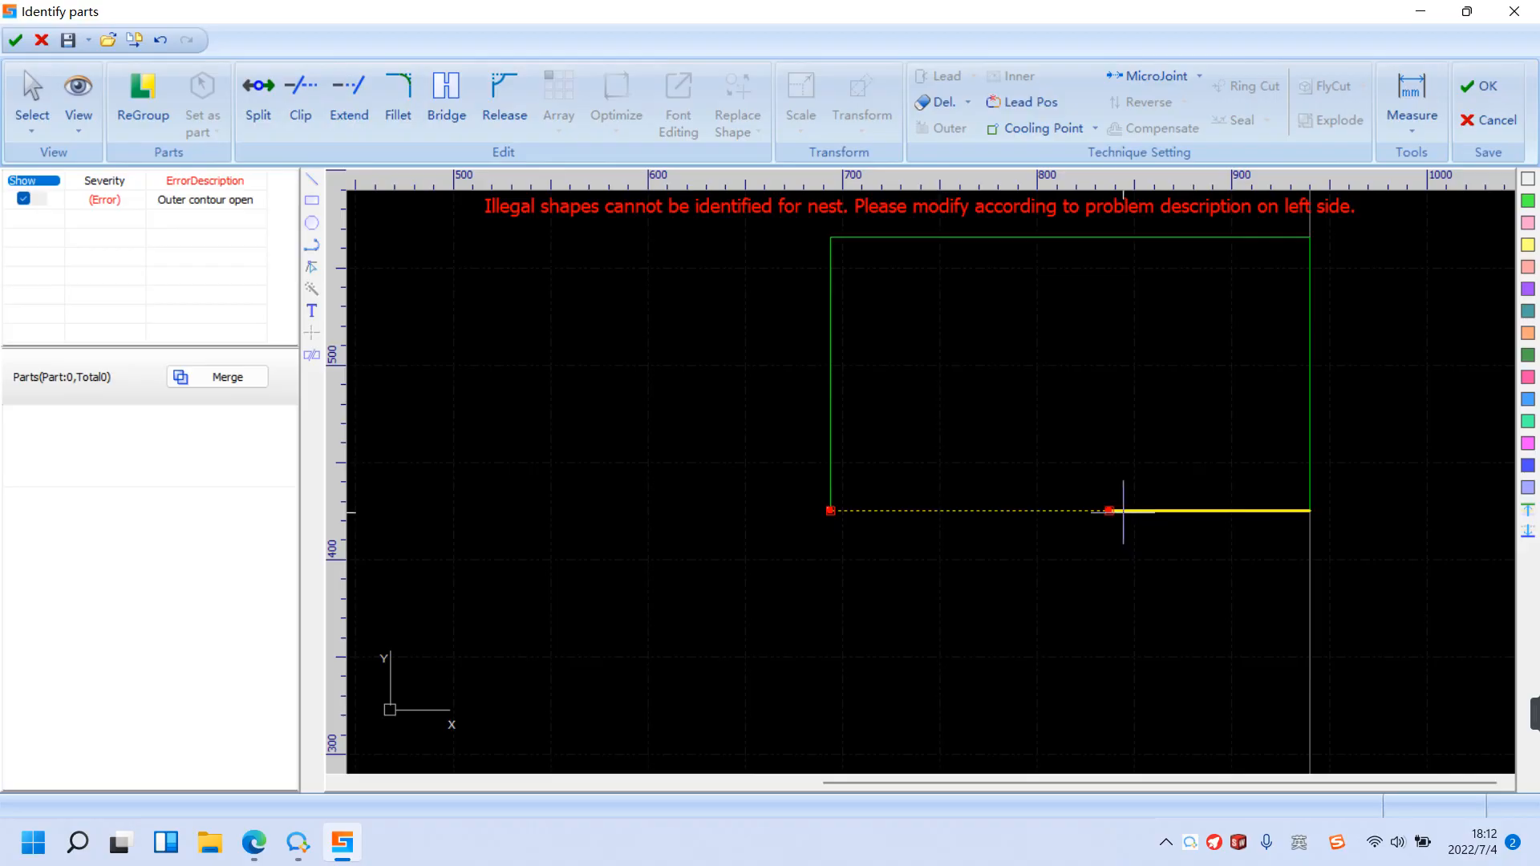
pyautogui.click(1123, 511)
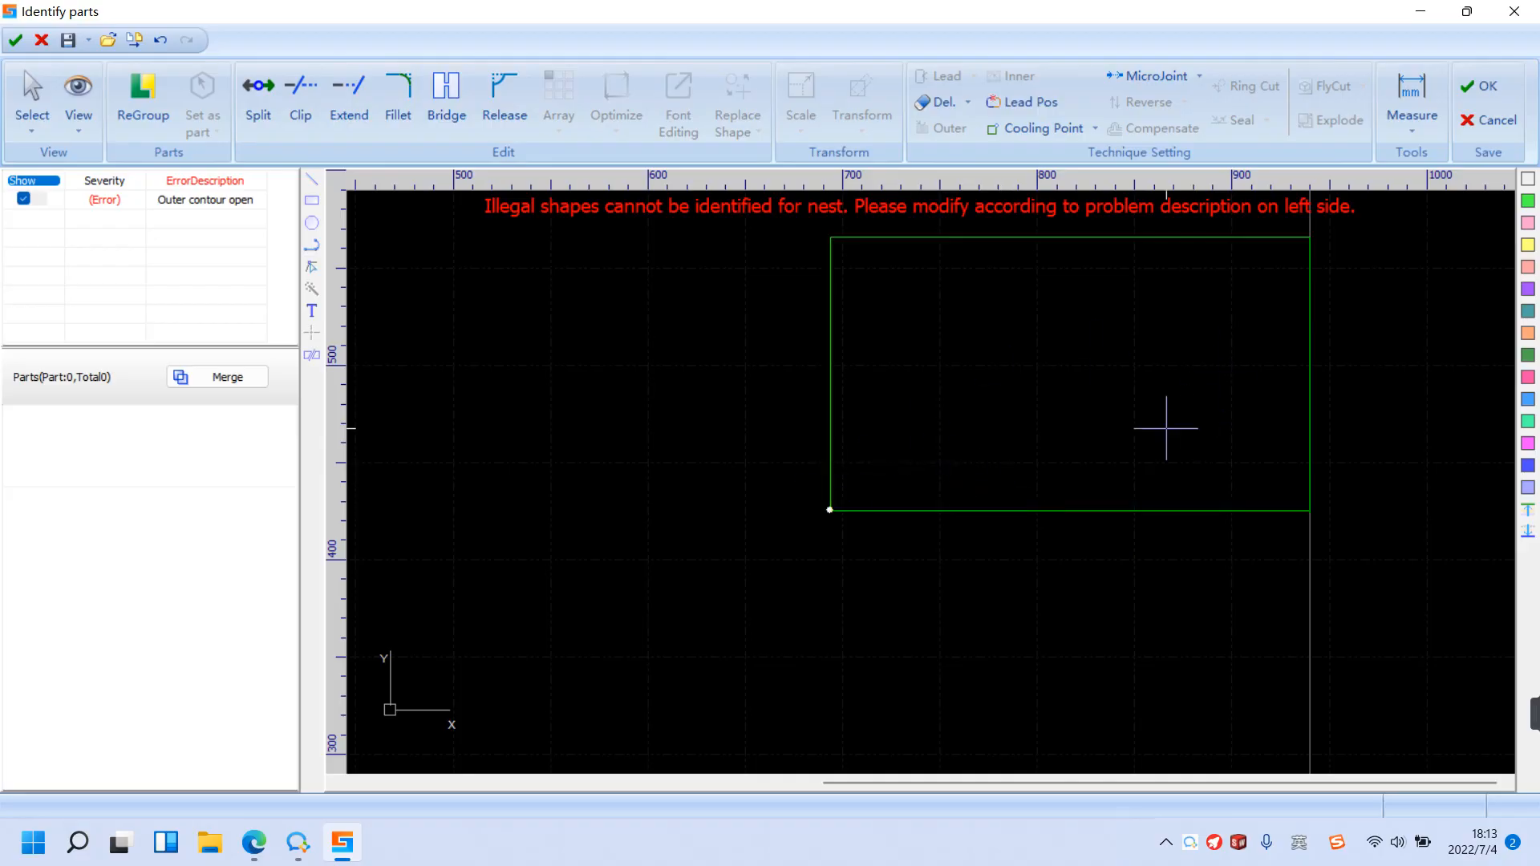
pyautogui.rightClick(738, 403)
pyautogui.click(775, 411)
# Step: Convert the large letter O below the left rectangle from text to curves
pyautogui.scroll(-2, 1282, 205)
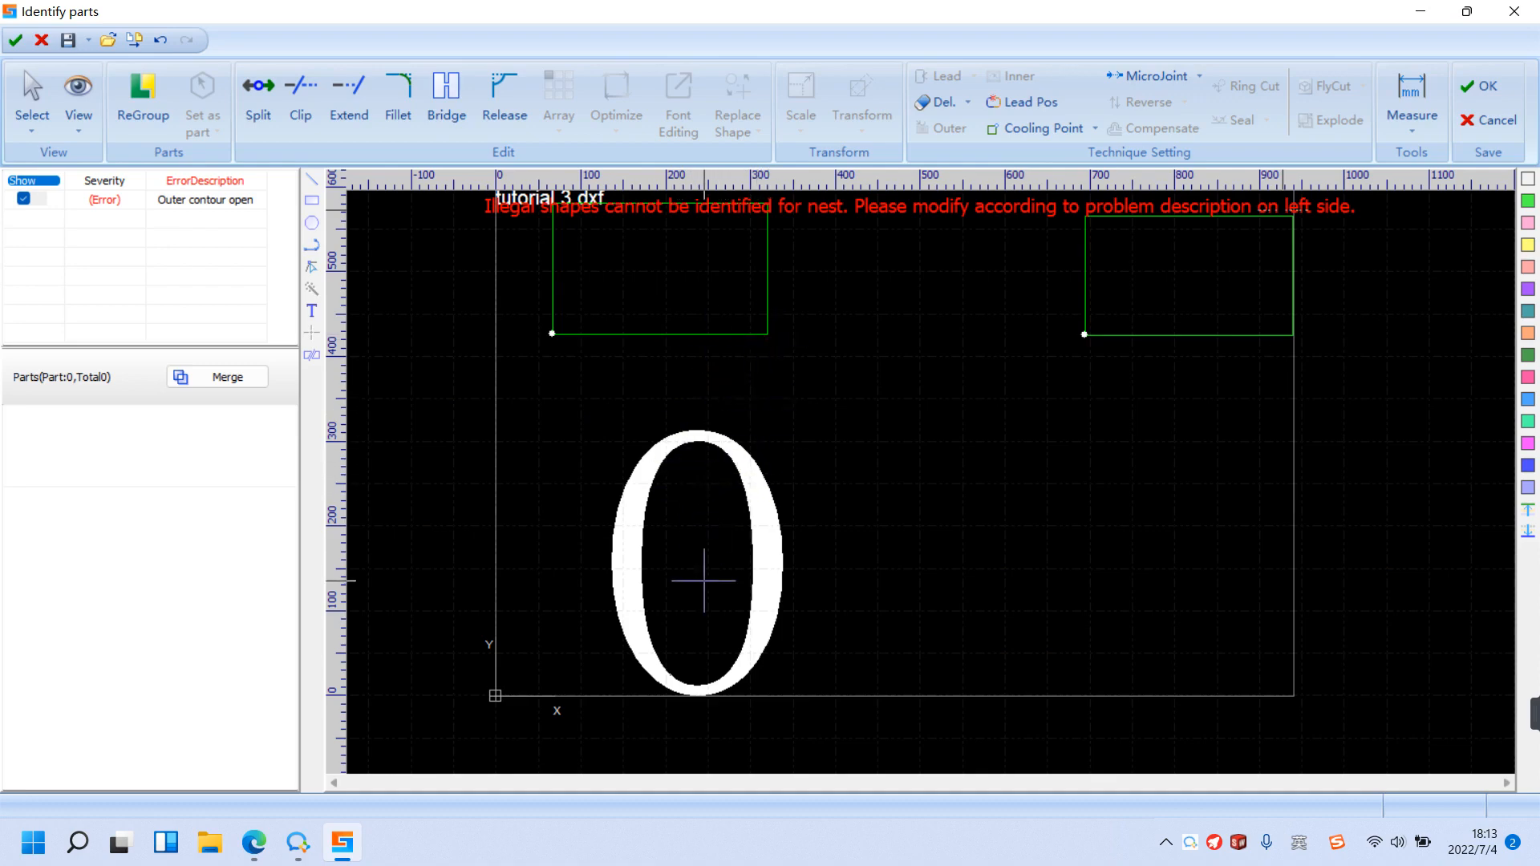
pyautogui.scroll(2, 691, 635)
pyautogui.scroll(1, 691, 635)
pyautogui.scroll(-1, 698, 622)
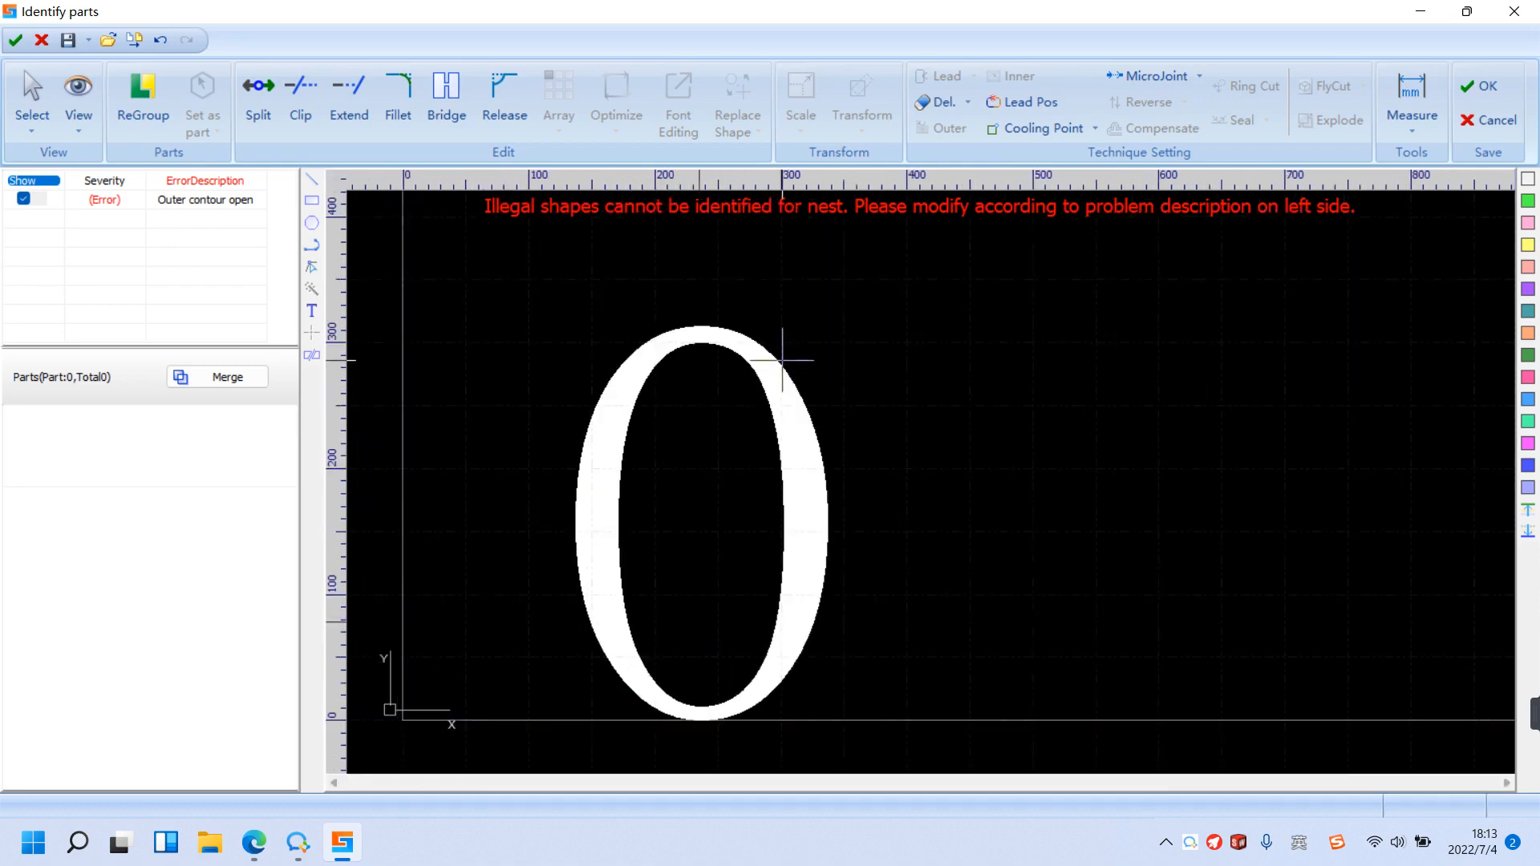
pyautogui.moveTo(791, 344); pyautogui.dragTo(712, 427)
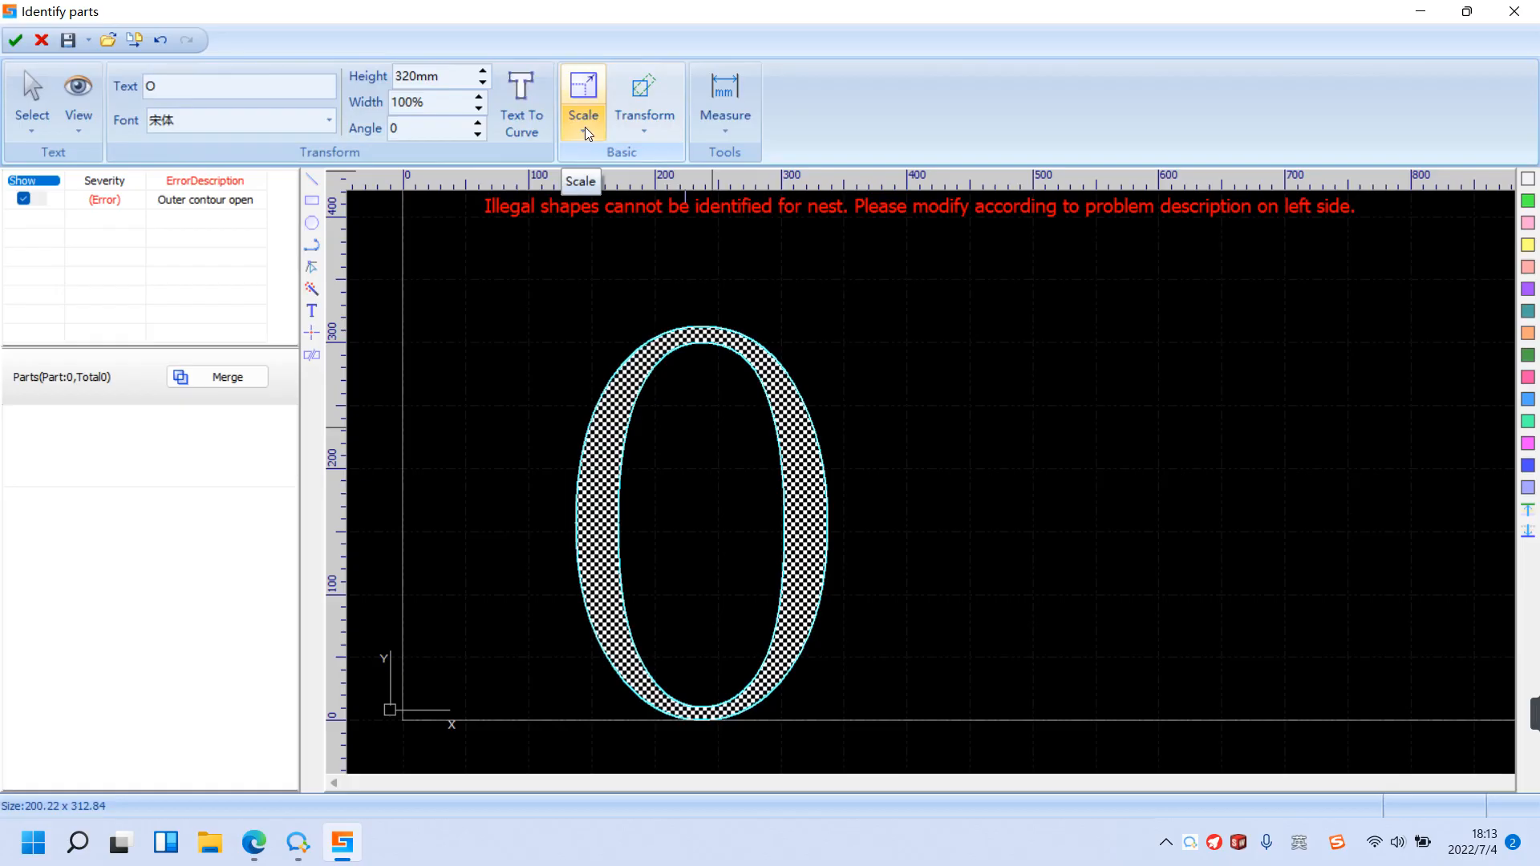
pyautogui.click(510, 103)
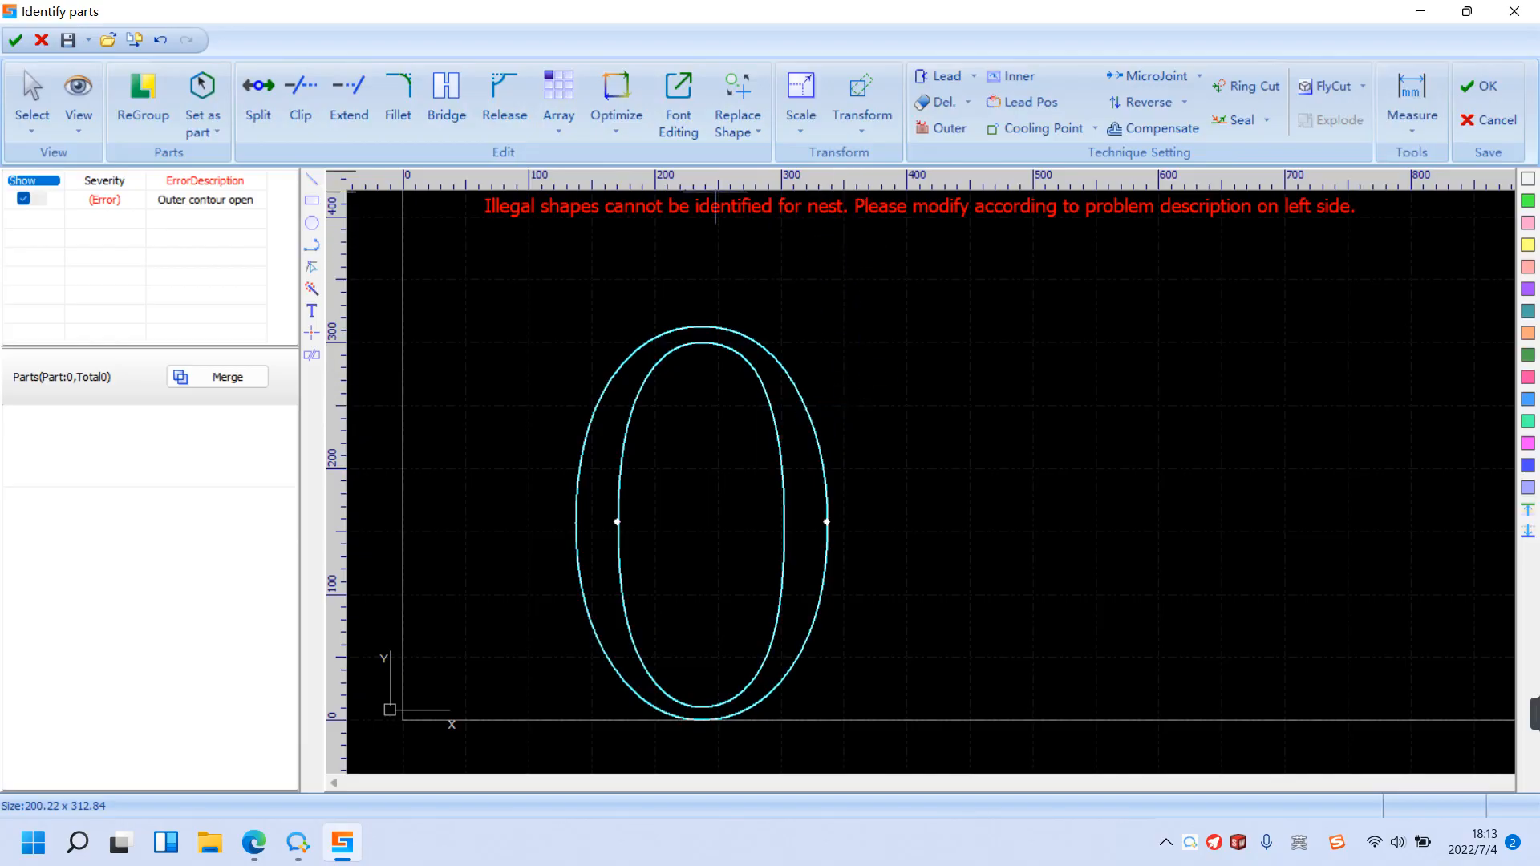
# Step: Bridge the outer and inner outlines of the O near its upper right with a 5 mm bridge width
pyautogui.click(451, 98)
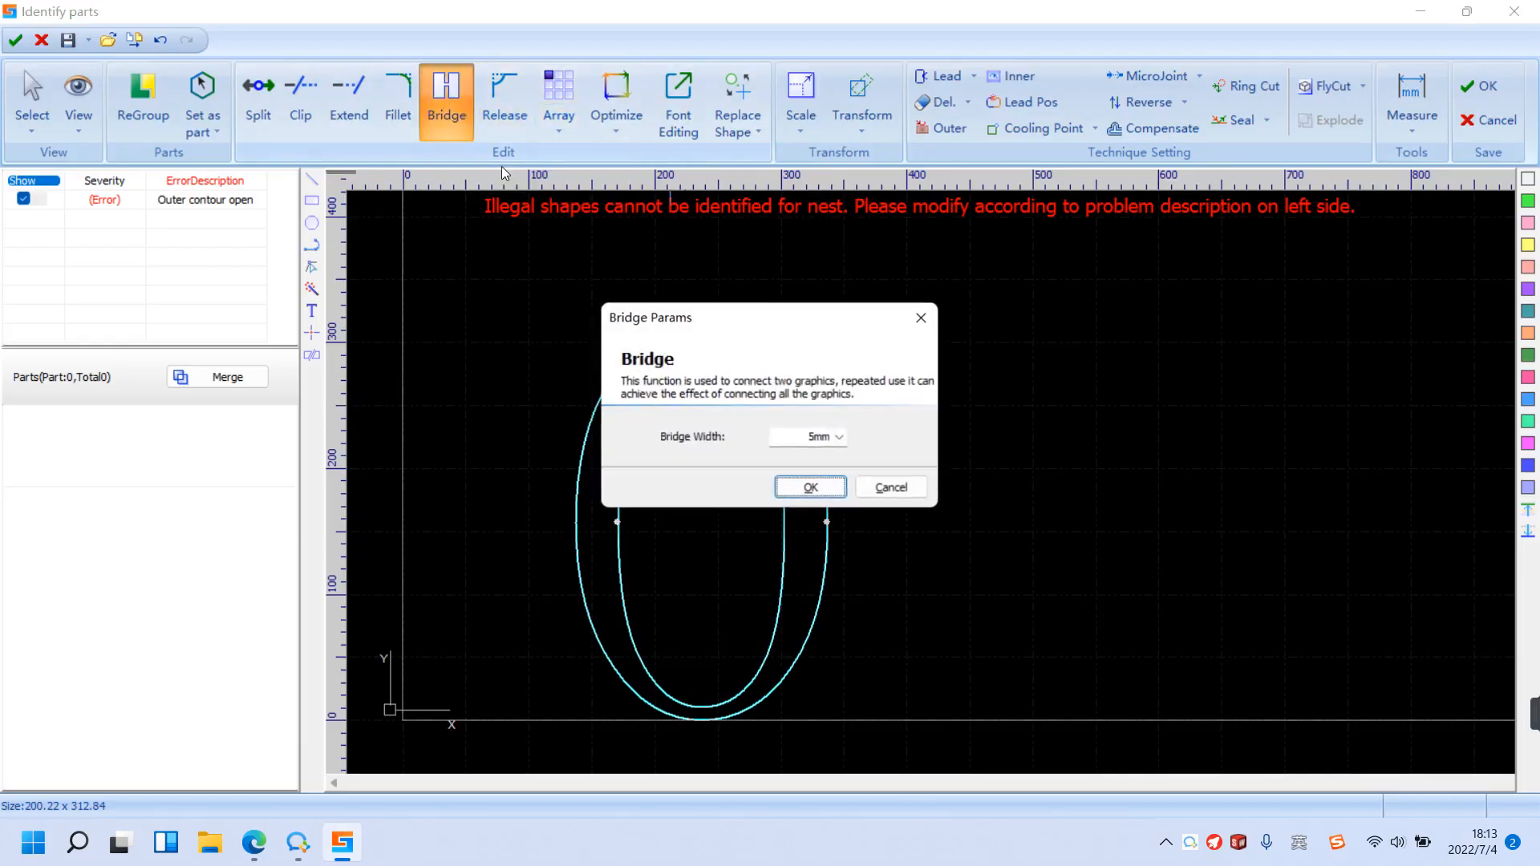
pyautogui.click(811, 489)
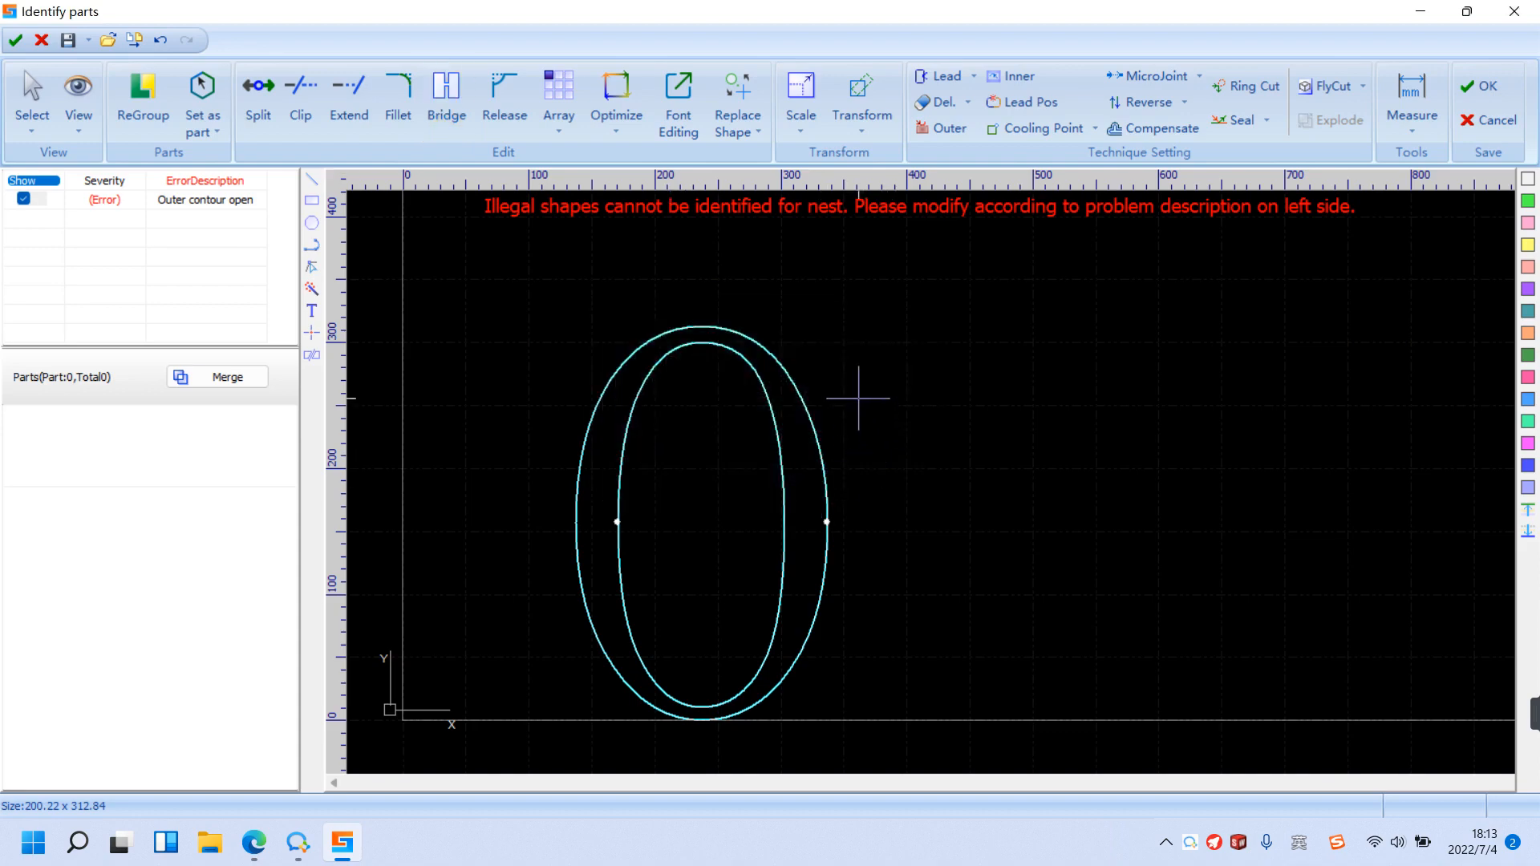
pyautogui.click(769, 327)
pyautogui.click(726, 363)
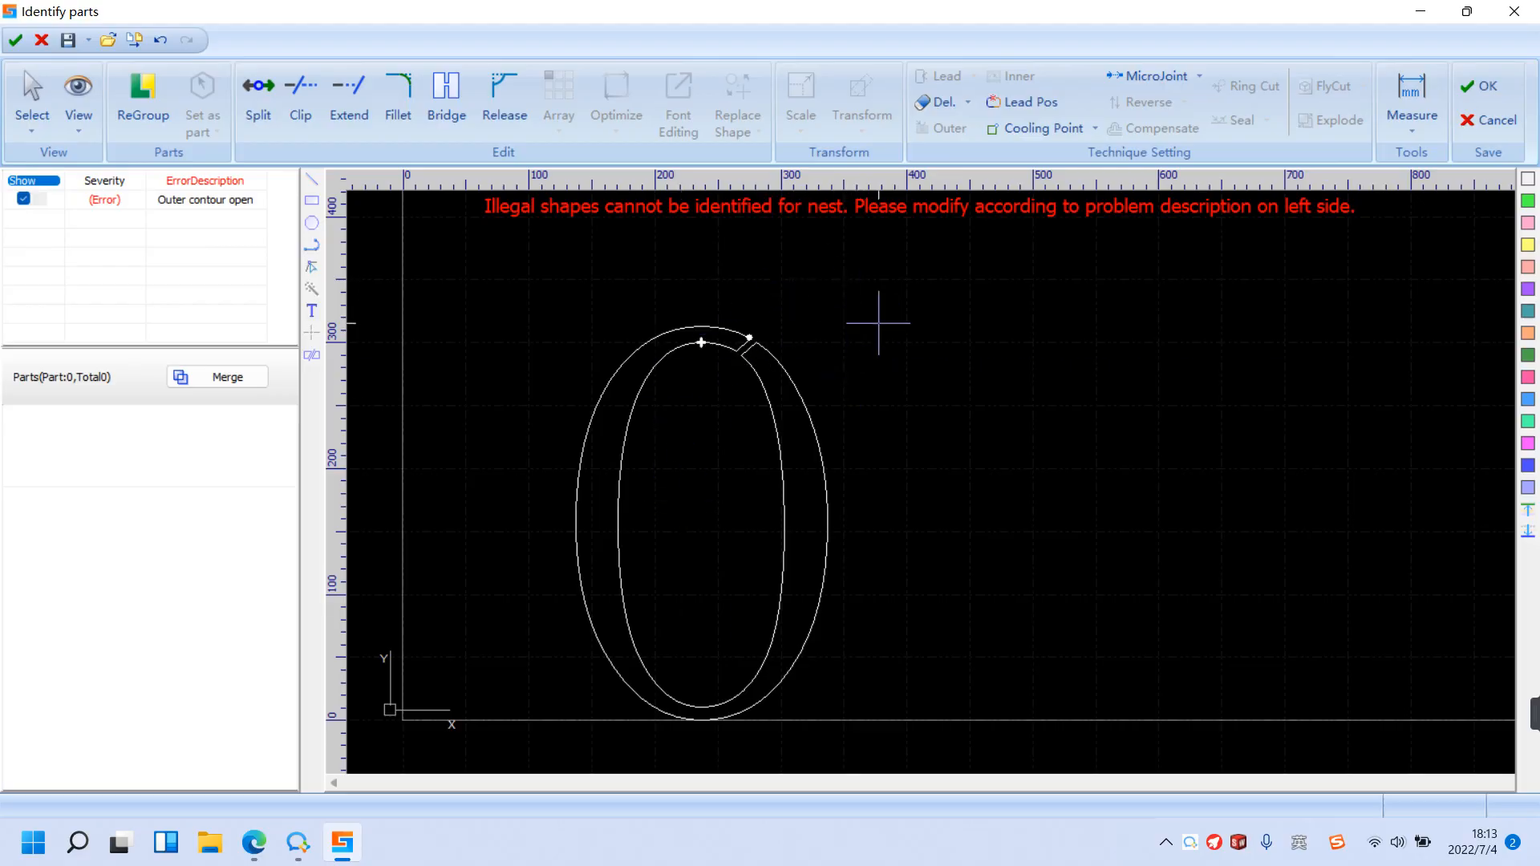
pyautogui.rightClick(863, 365)
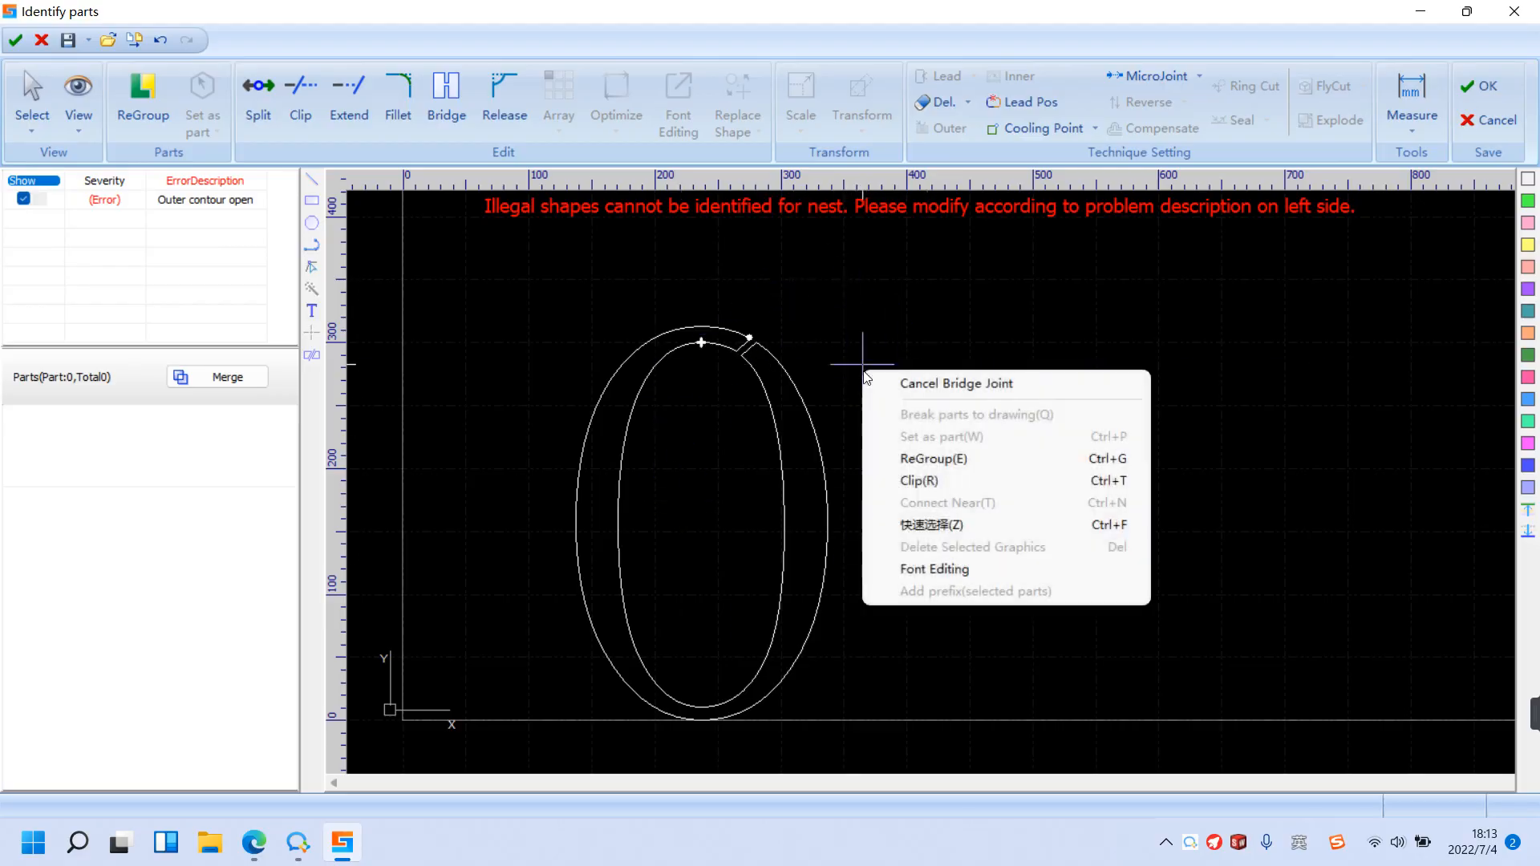
pyautogui.click(905, 384)
# Step: Set the left rectangle as a part and delete that part again
pyautogui.moveTo(807, 344); pyautogui.dragTo(714, 435)
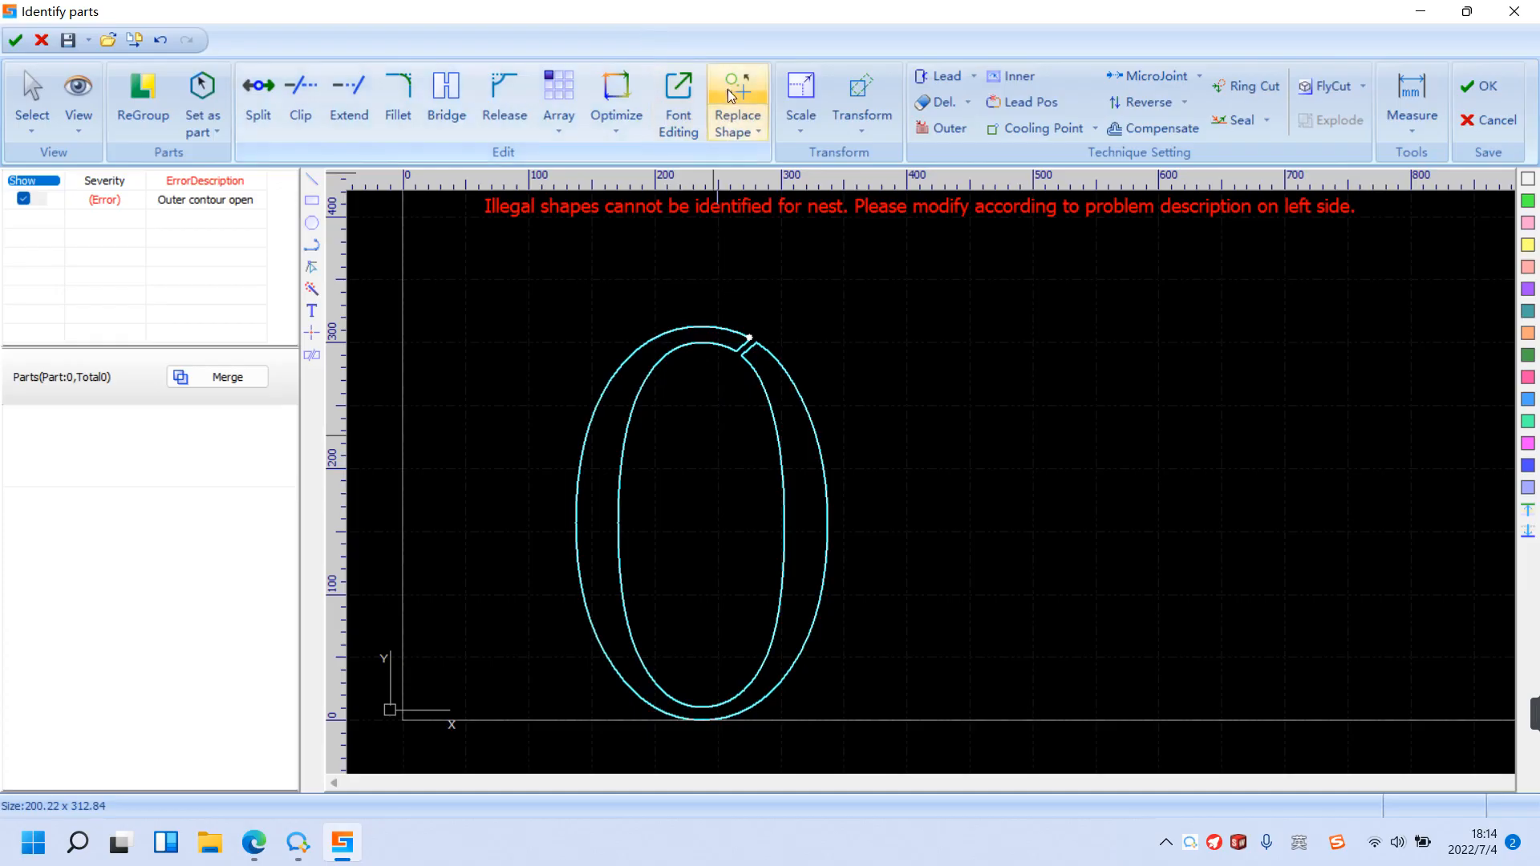
pyautogui.scroll(-2, 688, 670)
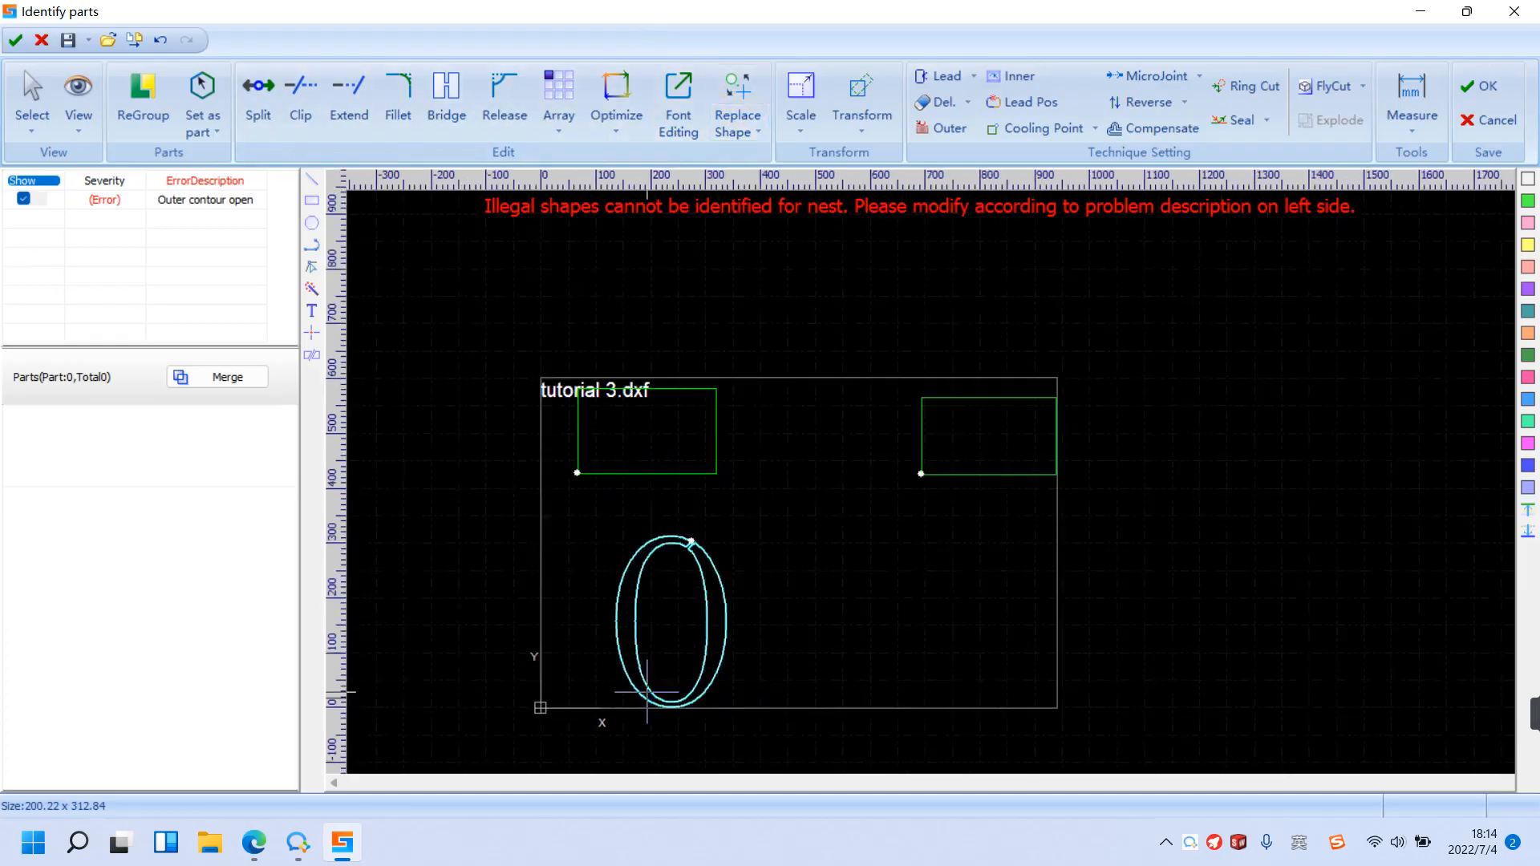
pyautogui.scroll(1, 600, 424)
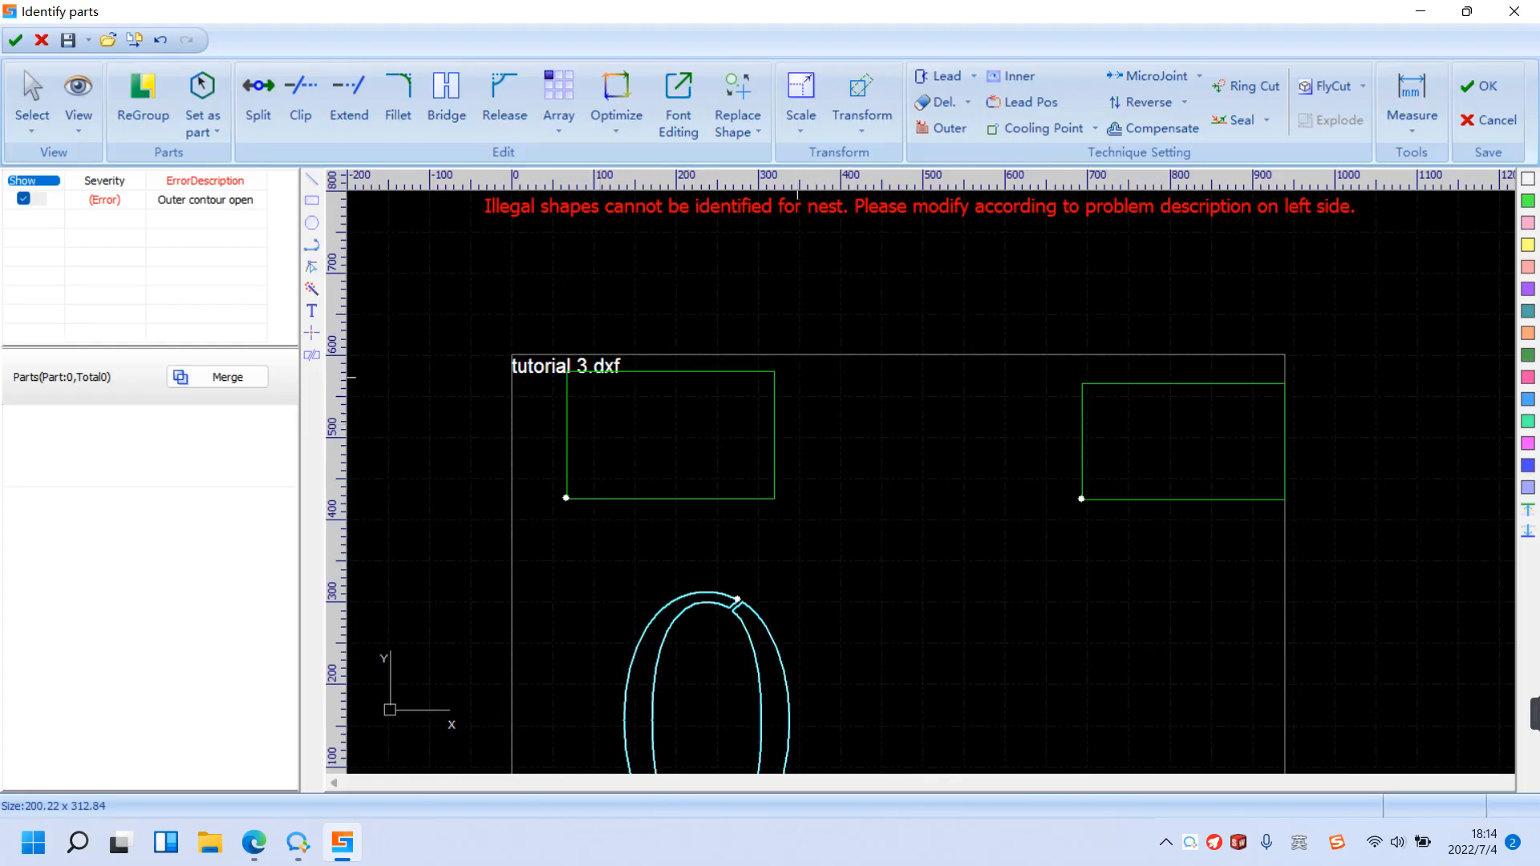
pyautogui.click(736, 373)
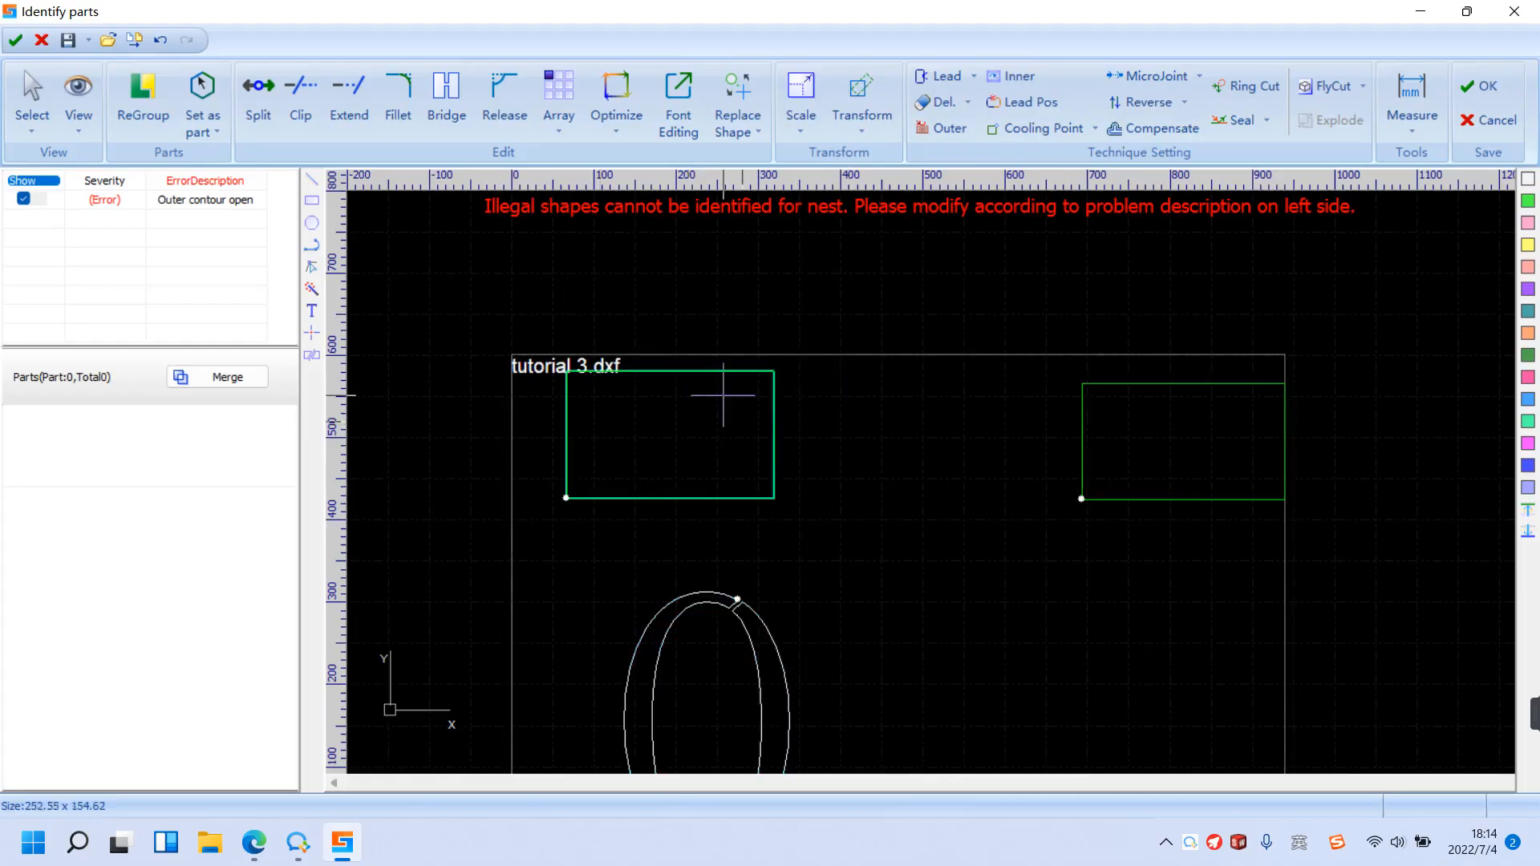
pyautogui.click(202, 100)
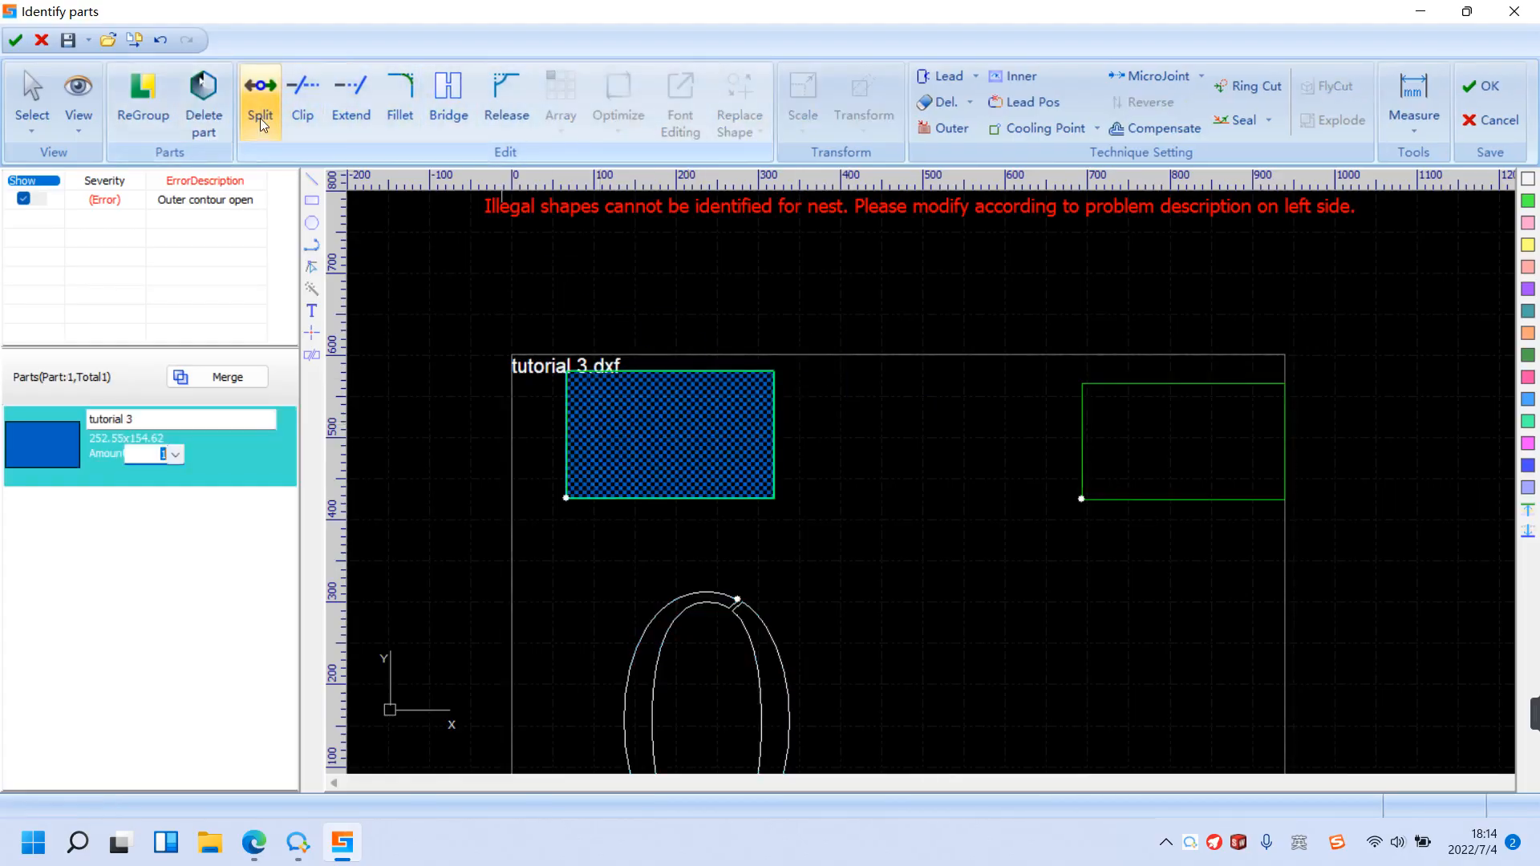
pyautogui.click(209, 101)
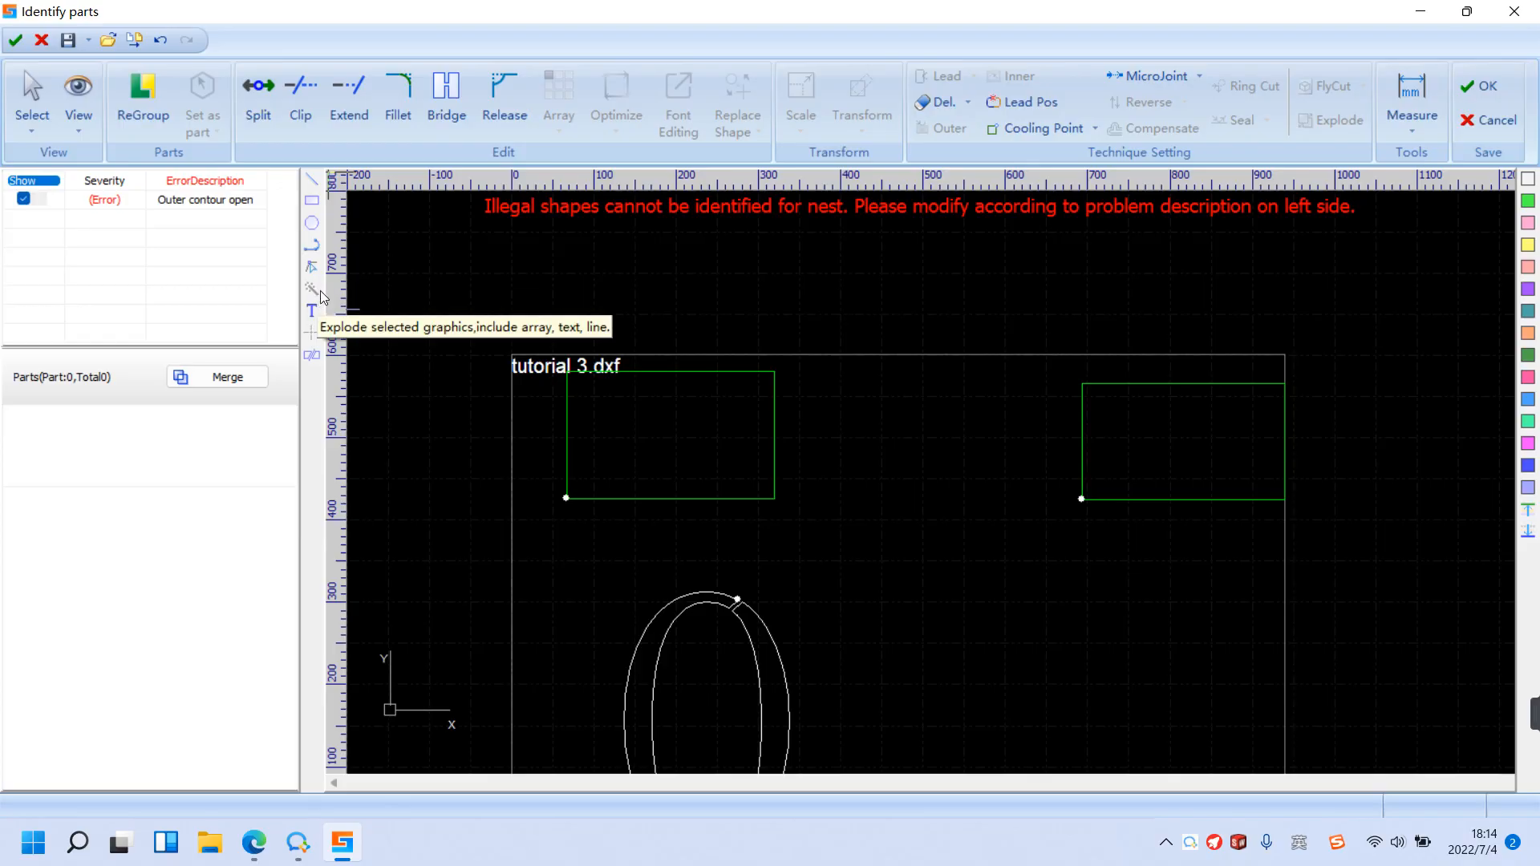
# Step: Explode the left rectangle and rejoin its lines with Connect Near, using Direction prior and 0.1 mm accuracy for all graphics
pyautogui.moveTo(800, 381); pyautogui.dragTo(717, 418)
pyautogui.click(312, 289)
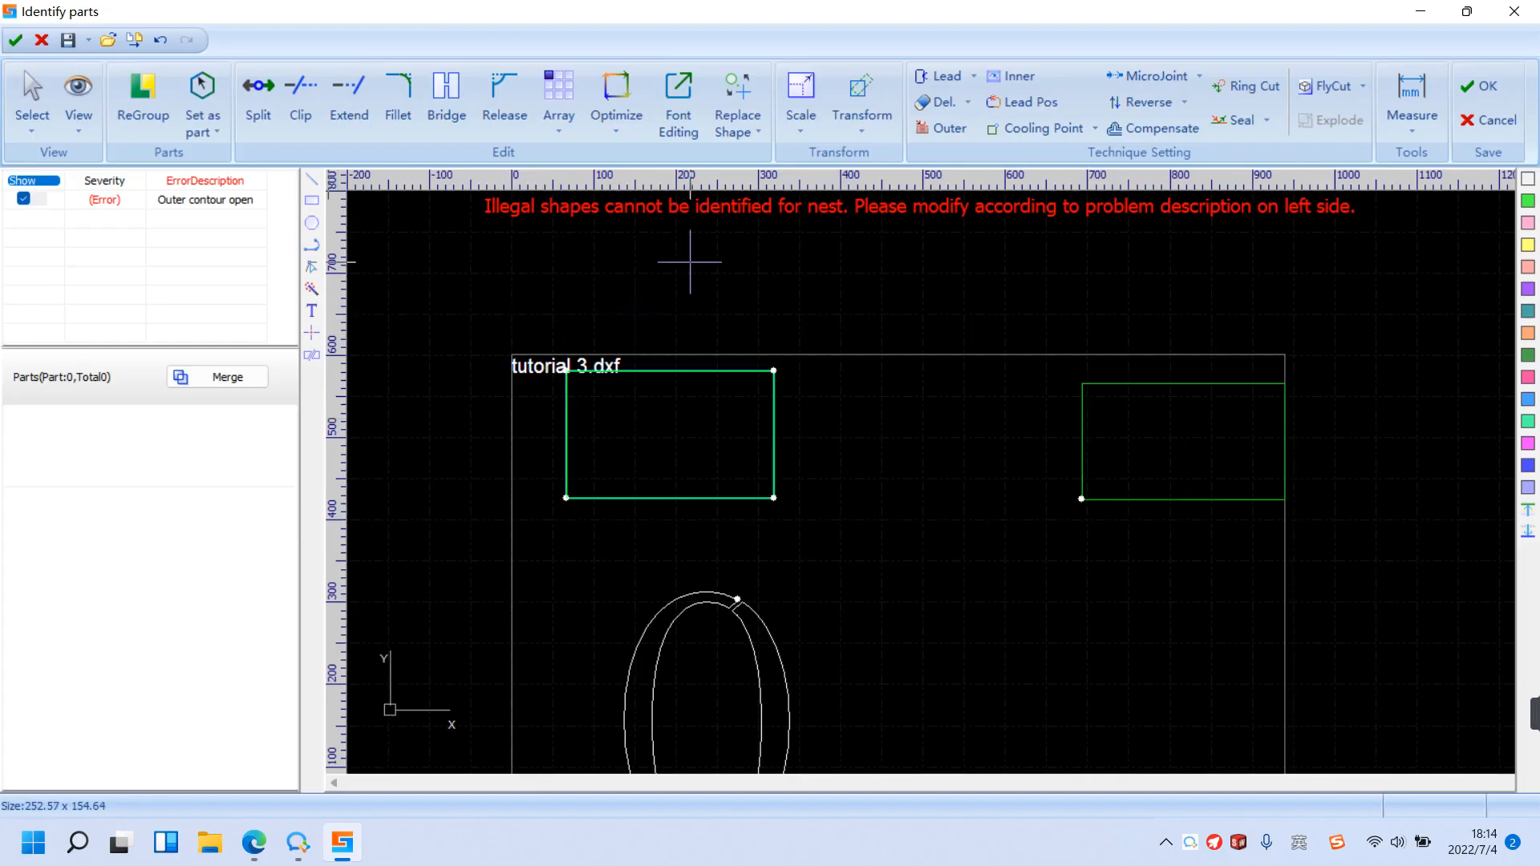
pyautogui.click(621, 131)
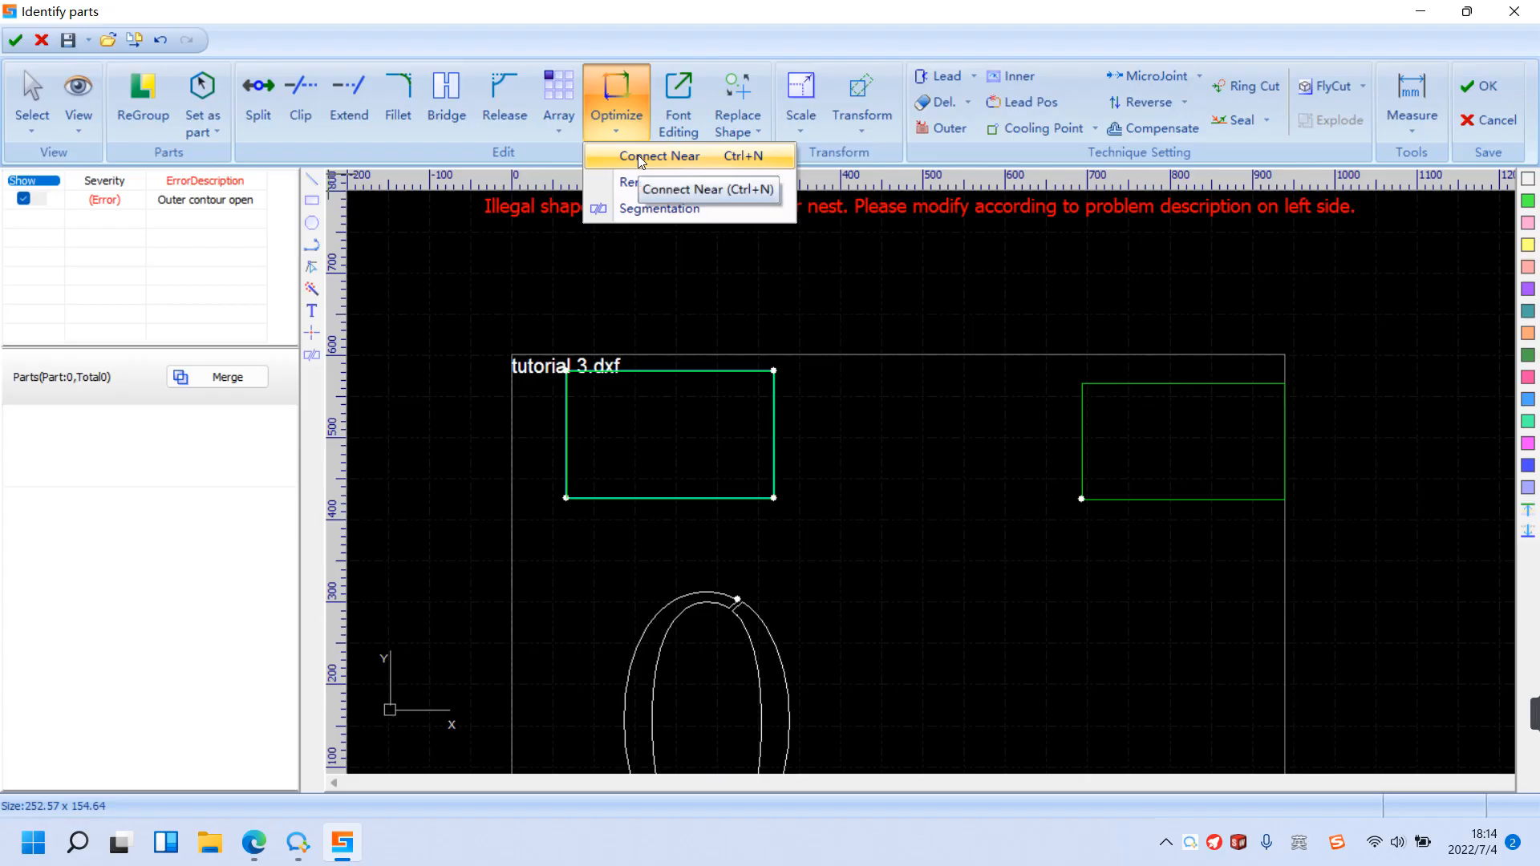
pyautogui.click(638, 156)
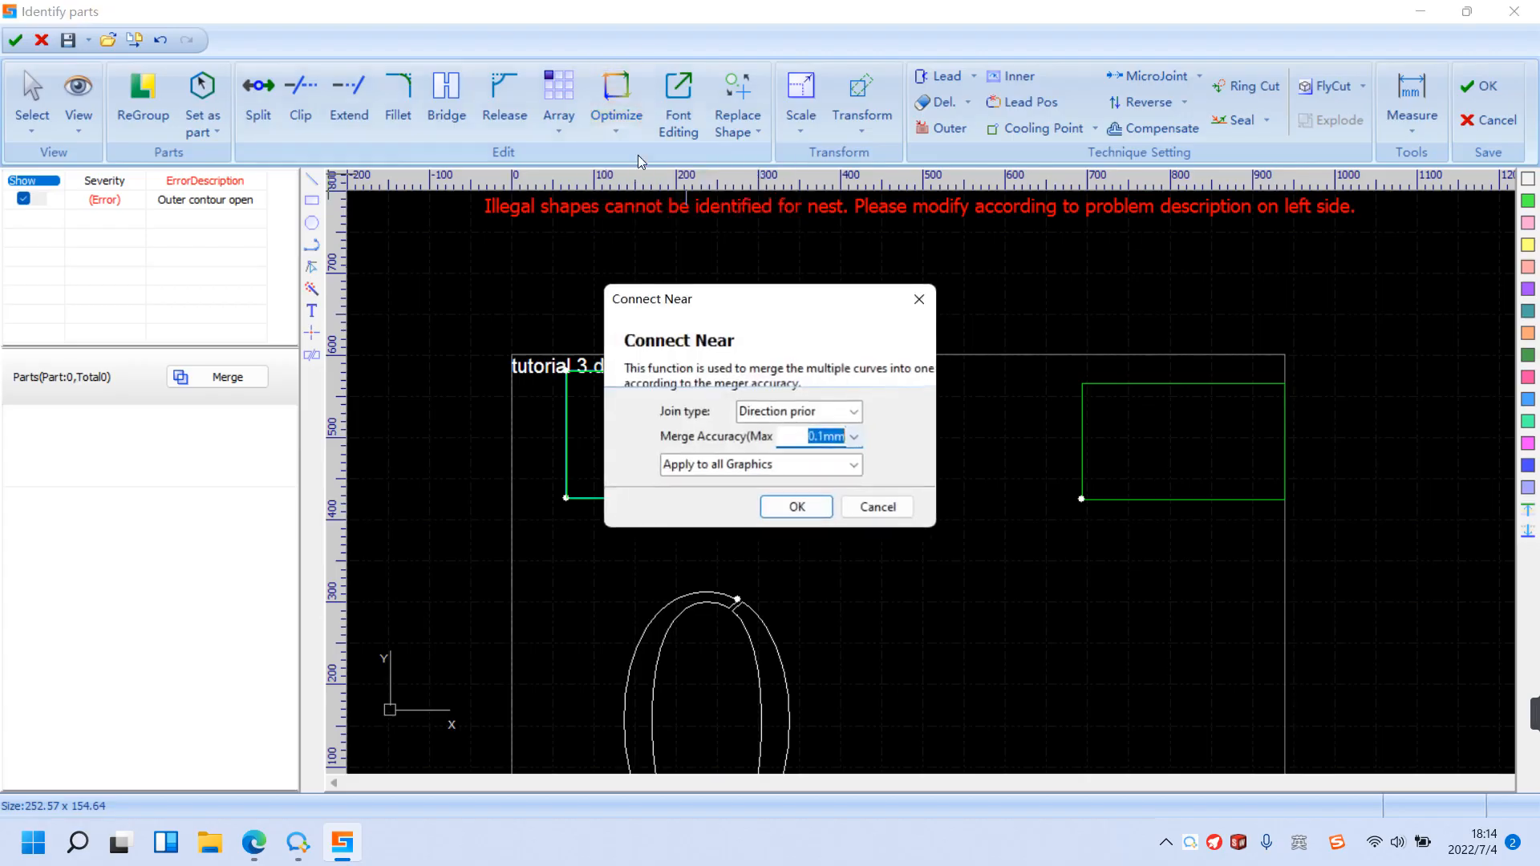
pyautogui.click(798, 508)
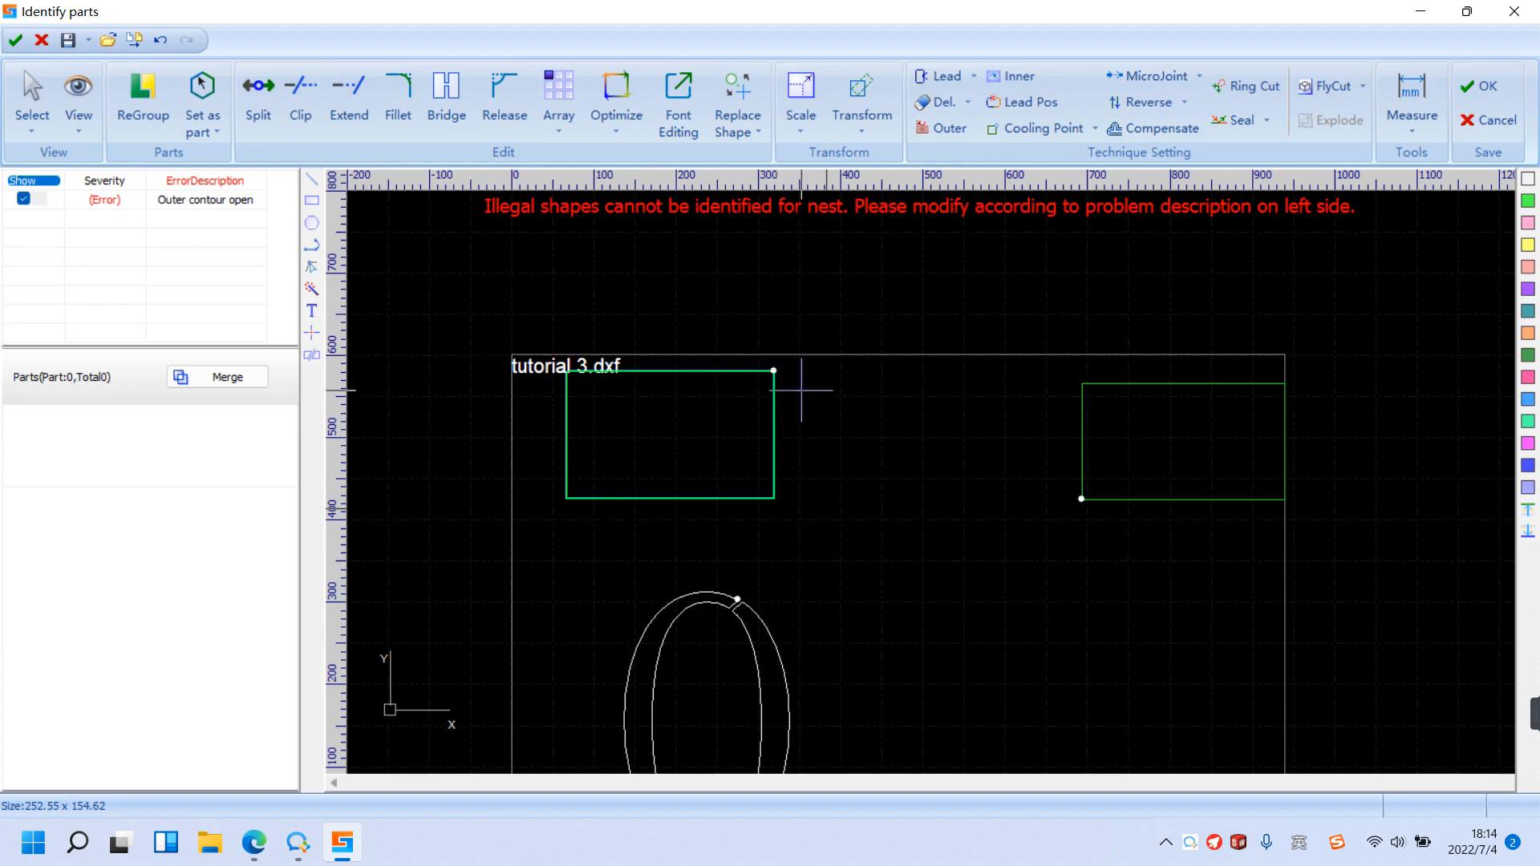
# Step: Set the rejoined left rectangle as a part
pyautogui.moveTo(792, 388); pyautogui.dragTo(725, 436)
pyautogui.click(200, 98)
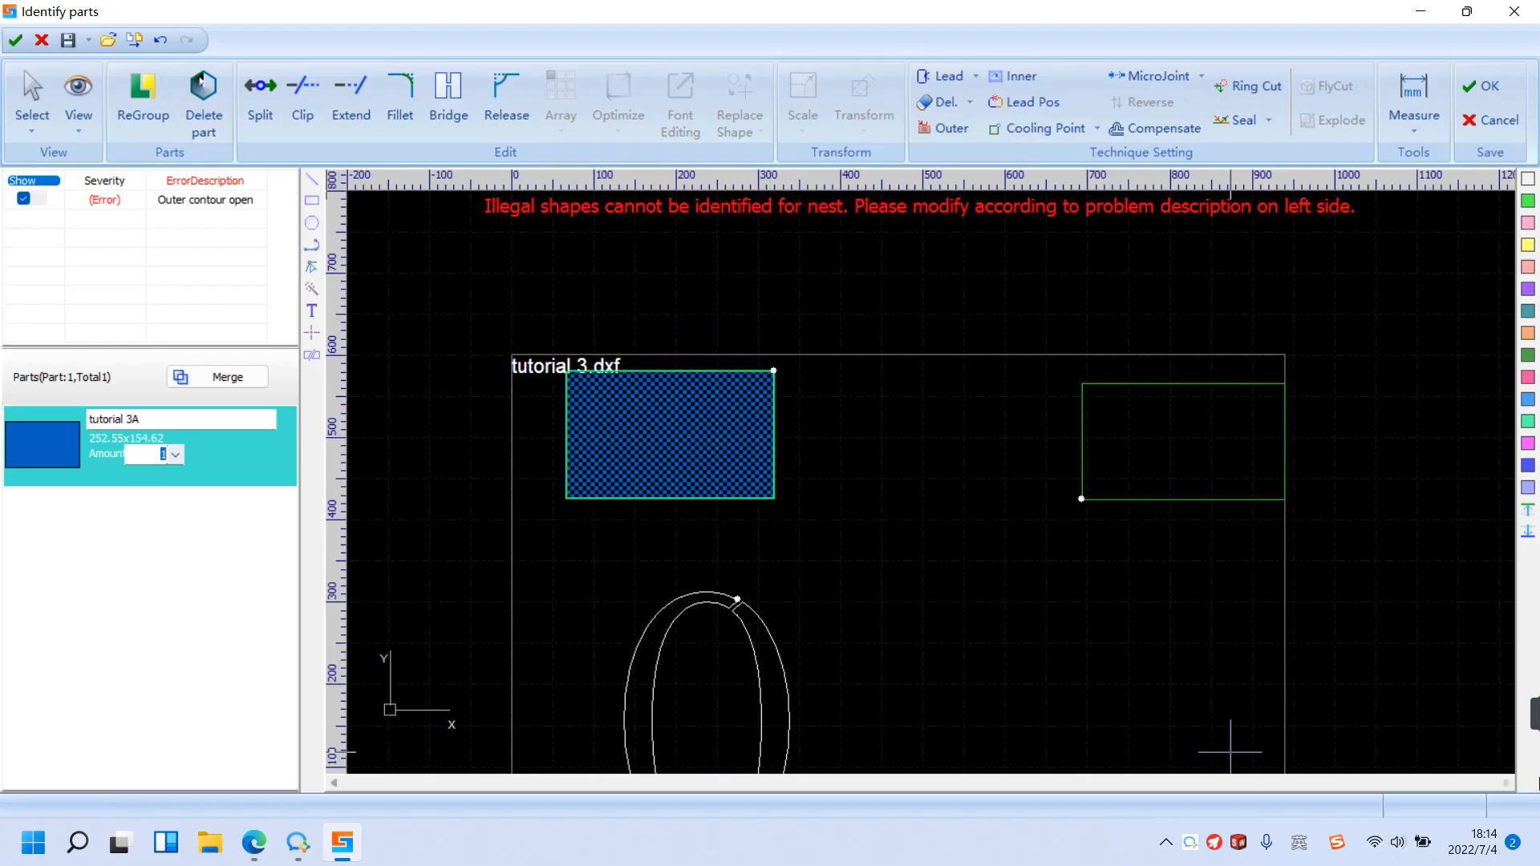
pyautogui.moveTo(1536, 713)
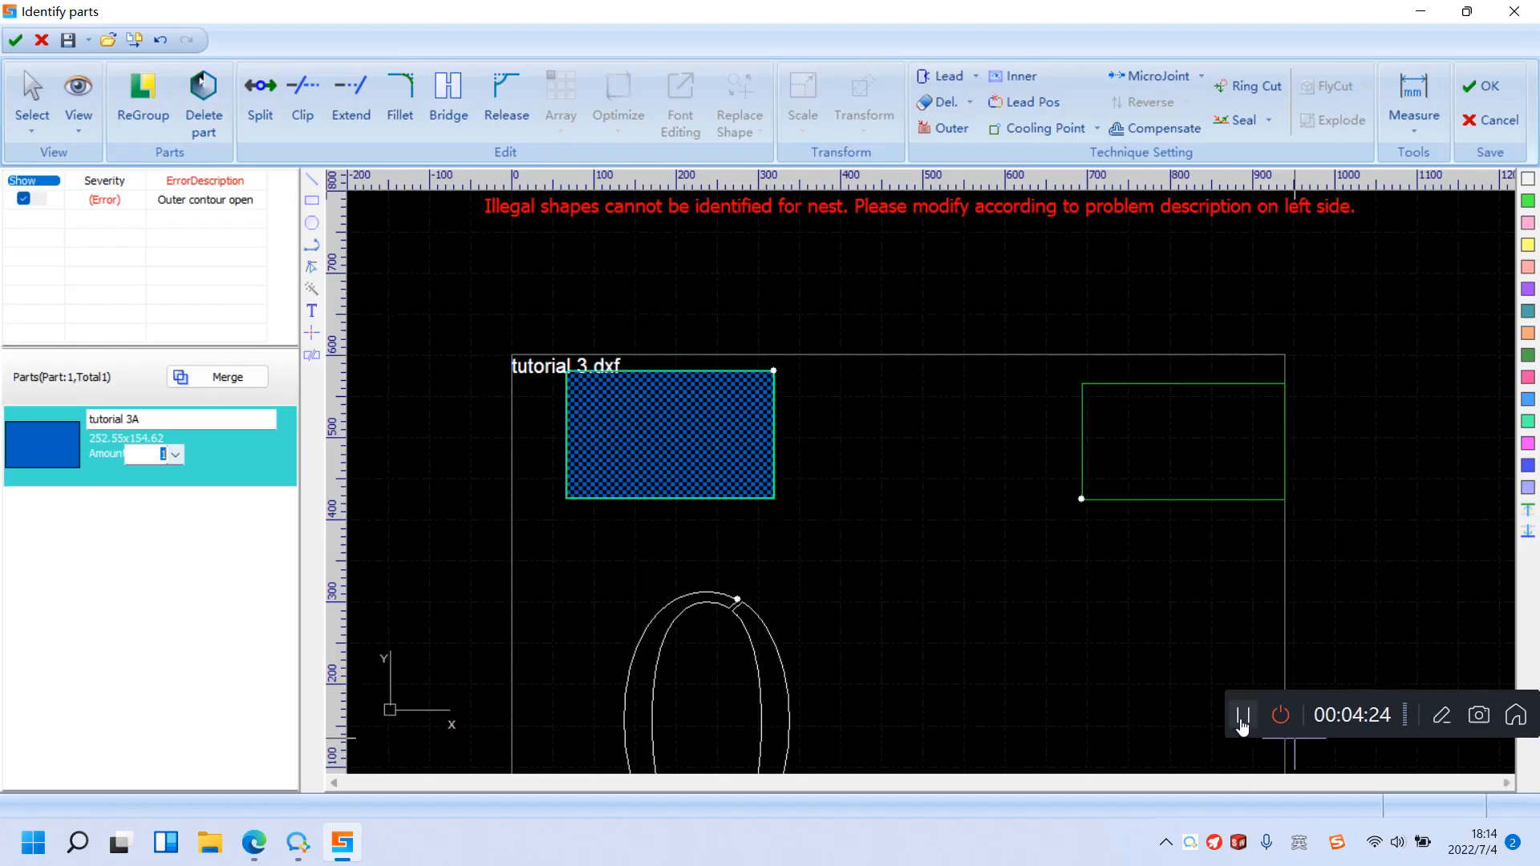
pyautogui.click(1243, 715)
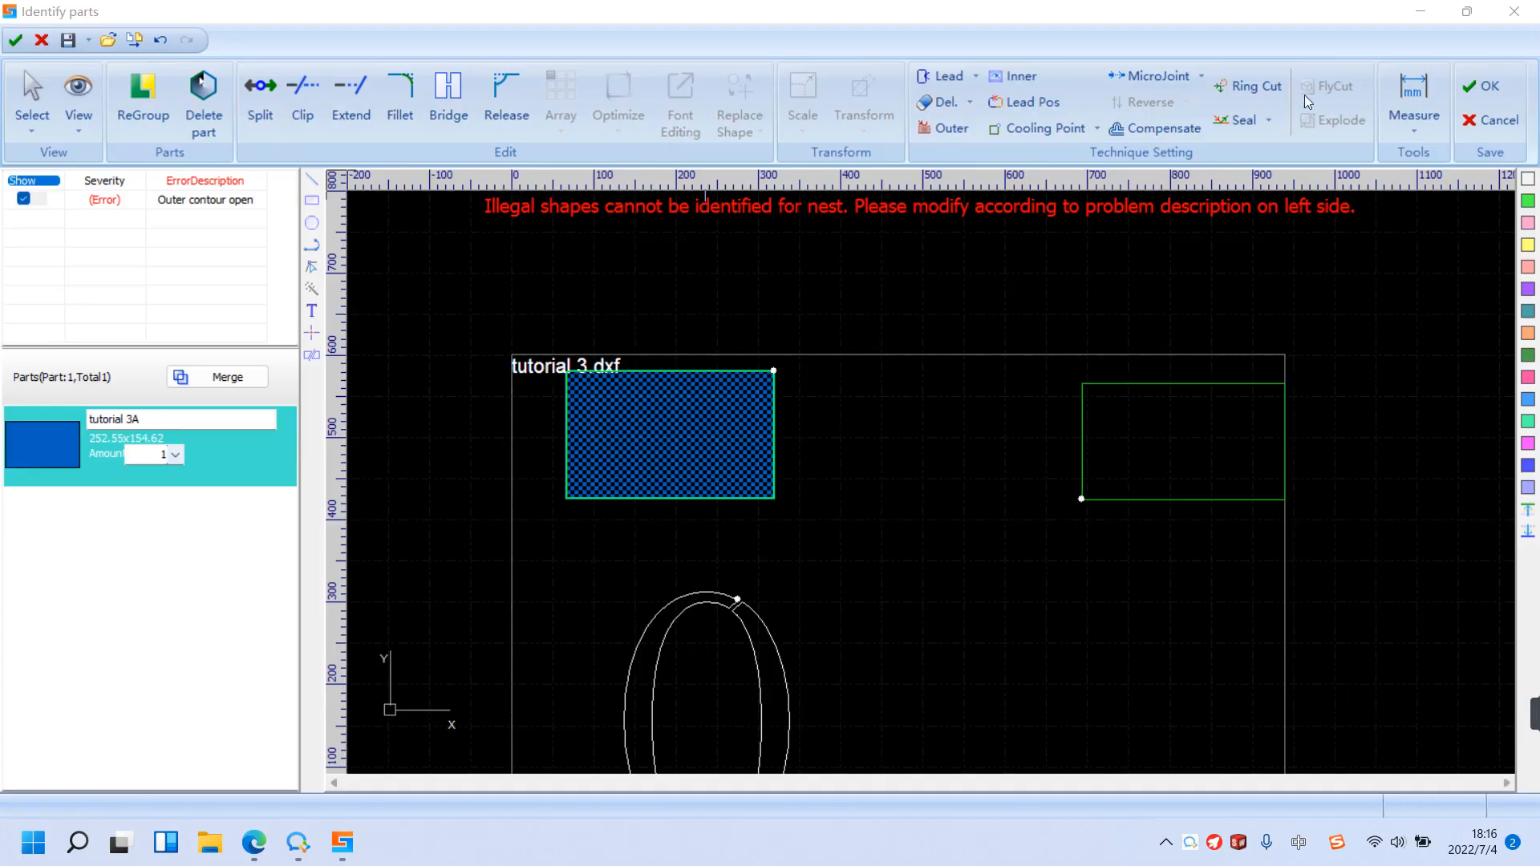
# Step: Leave the part identification without adding the parts and return to the main page
pyautogui.click(1488, 122)
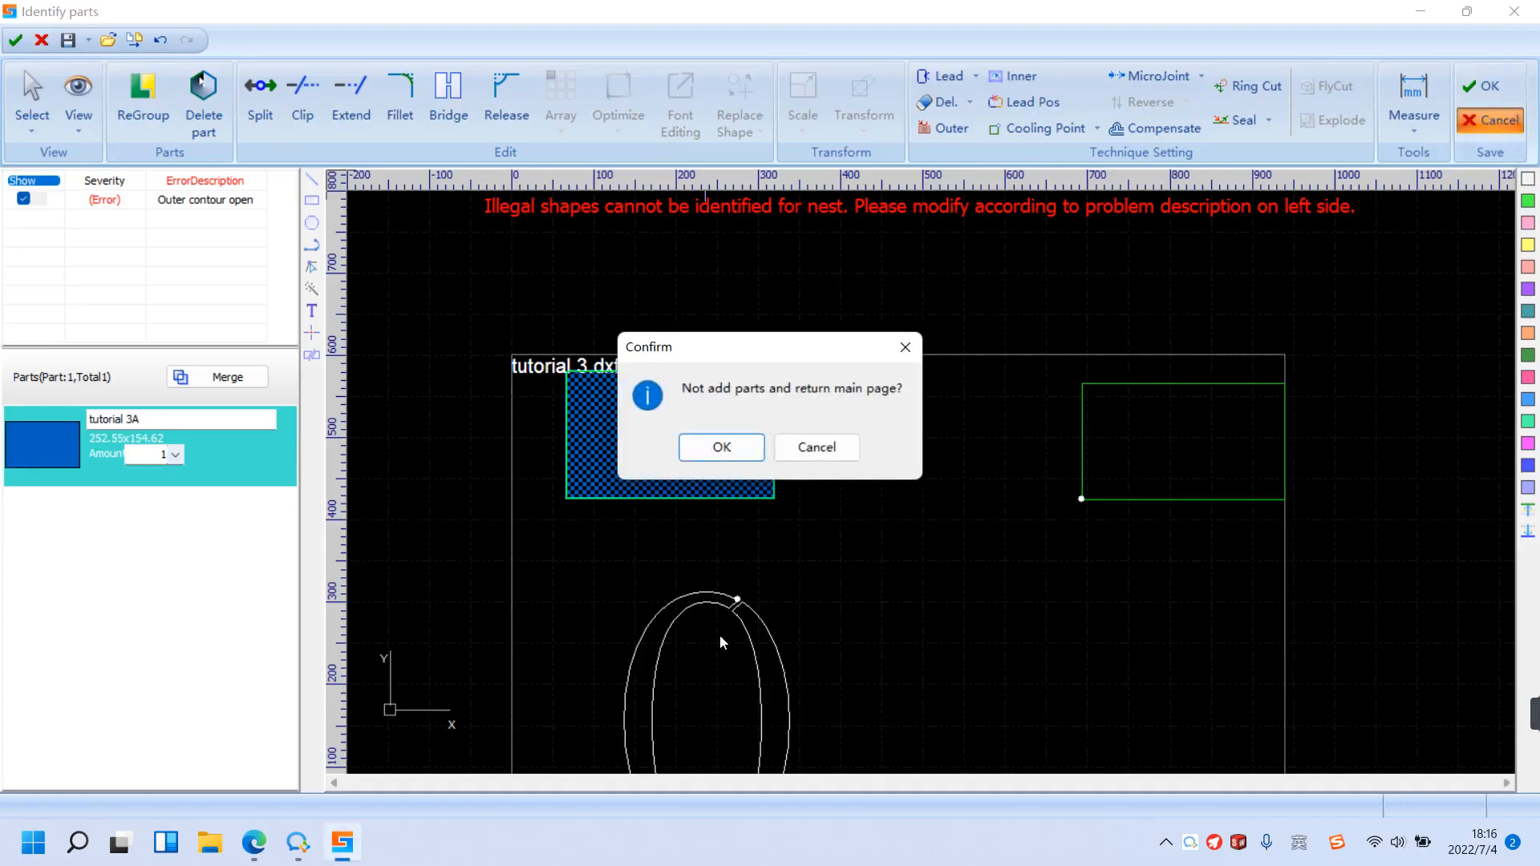
pyautogui.click(721, 447)
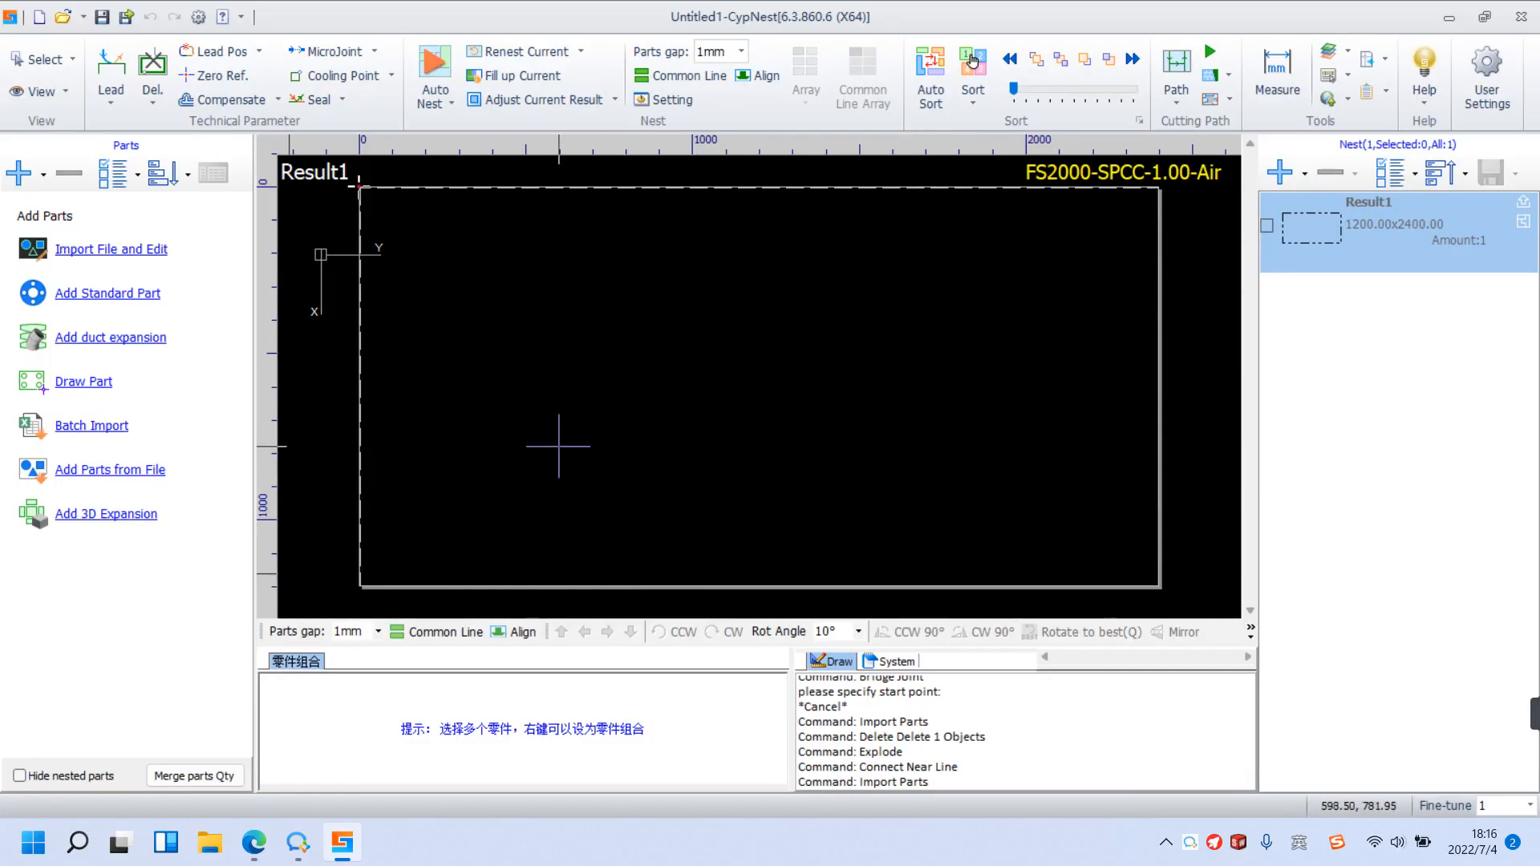
# Step: Import the errors drawing for part identification, accepting the existing optimization, mapping and text settings
pyautogui.click(155, 250)
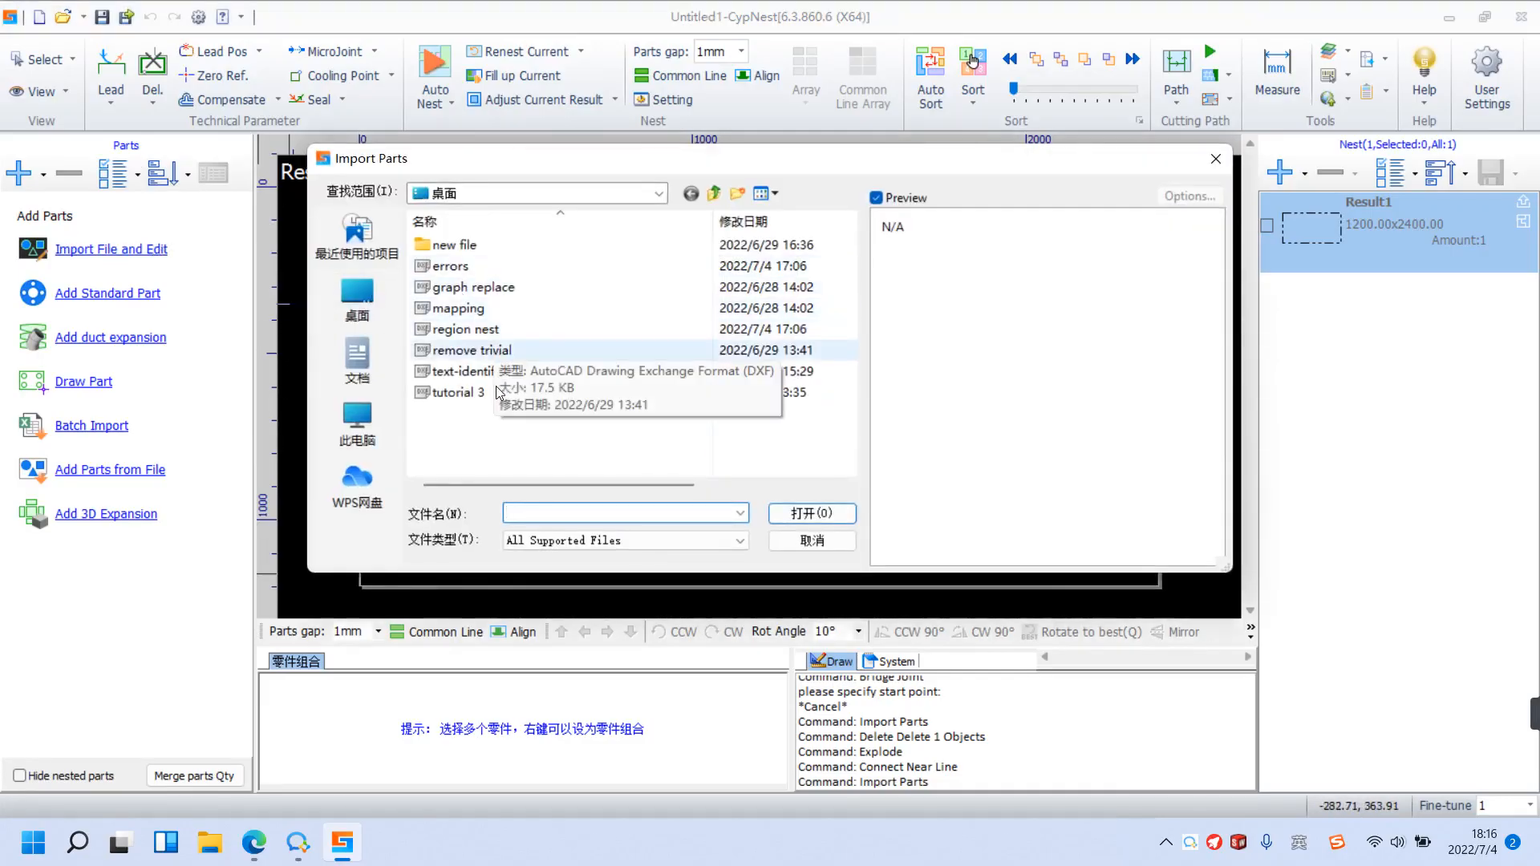
pyautogui.click(490, 267)
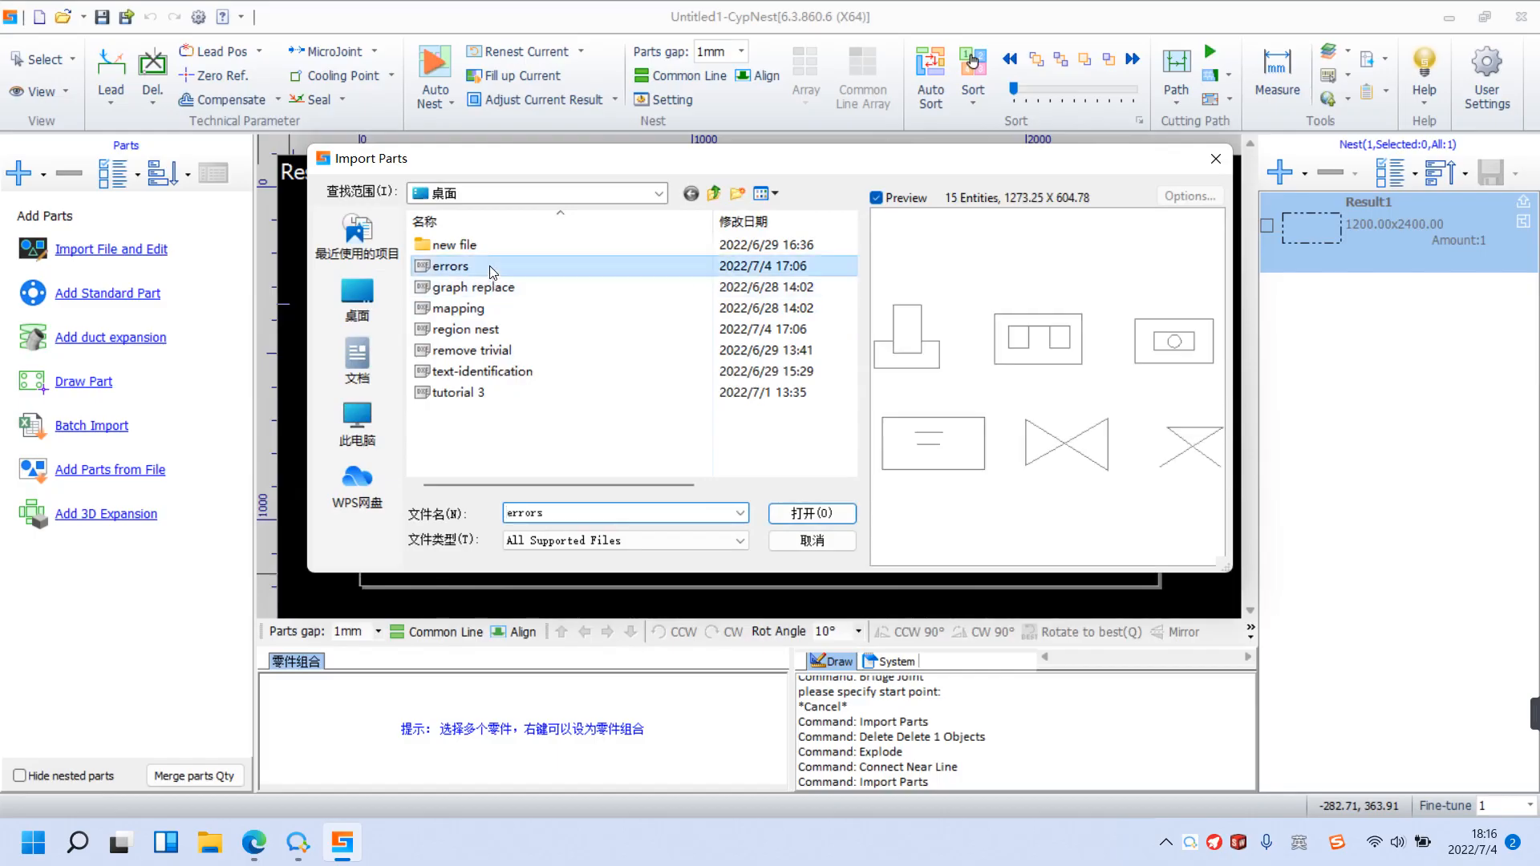
pyautogui.click(834, 513)
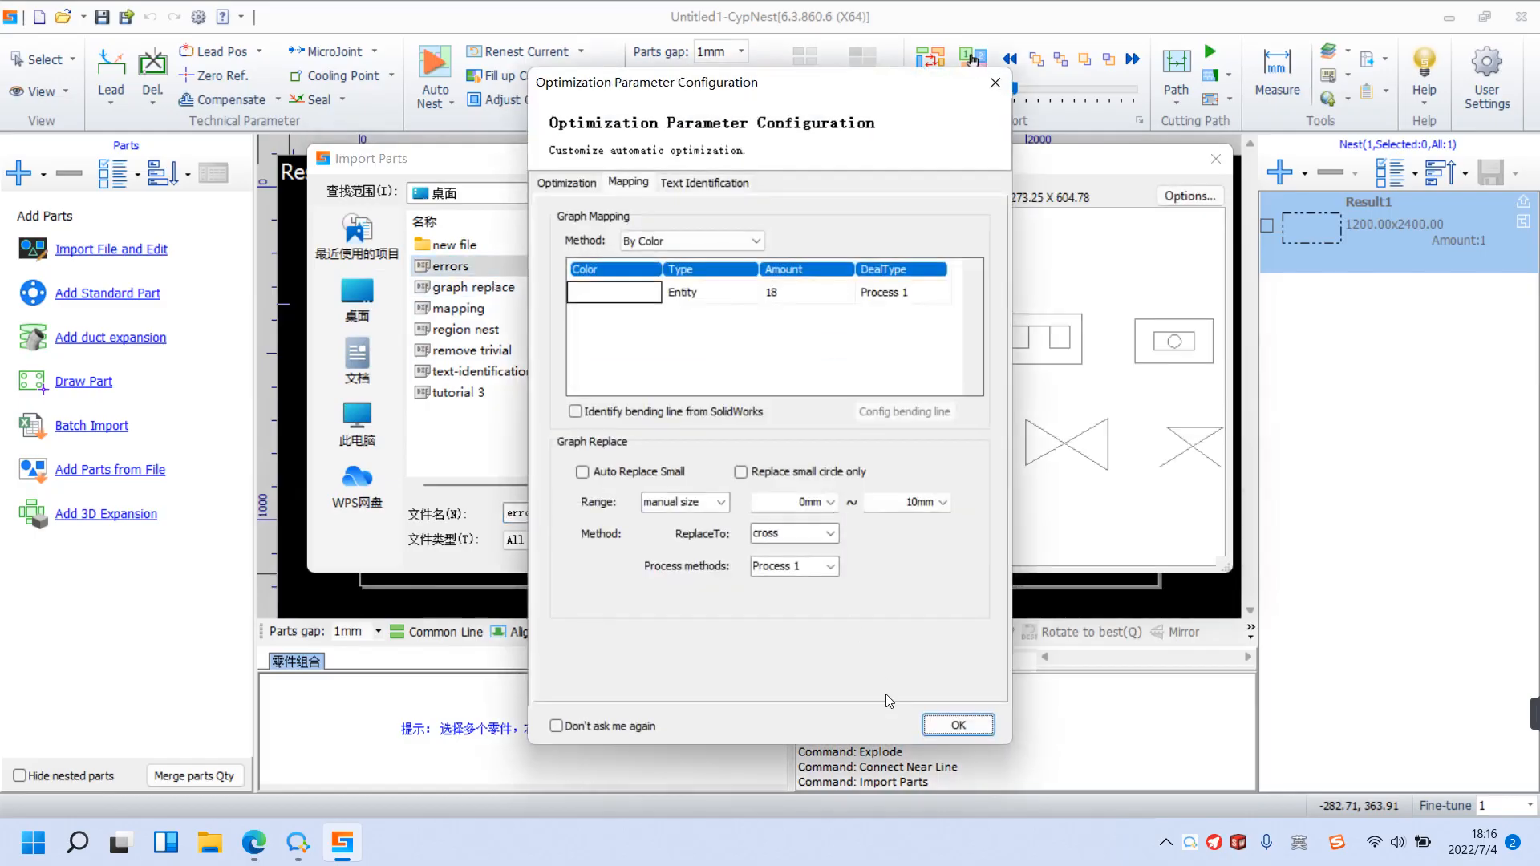
pyautogui.click(957, 724)
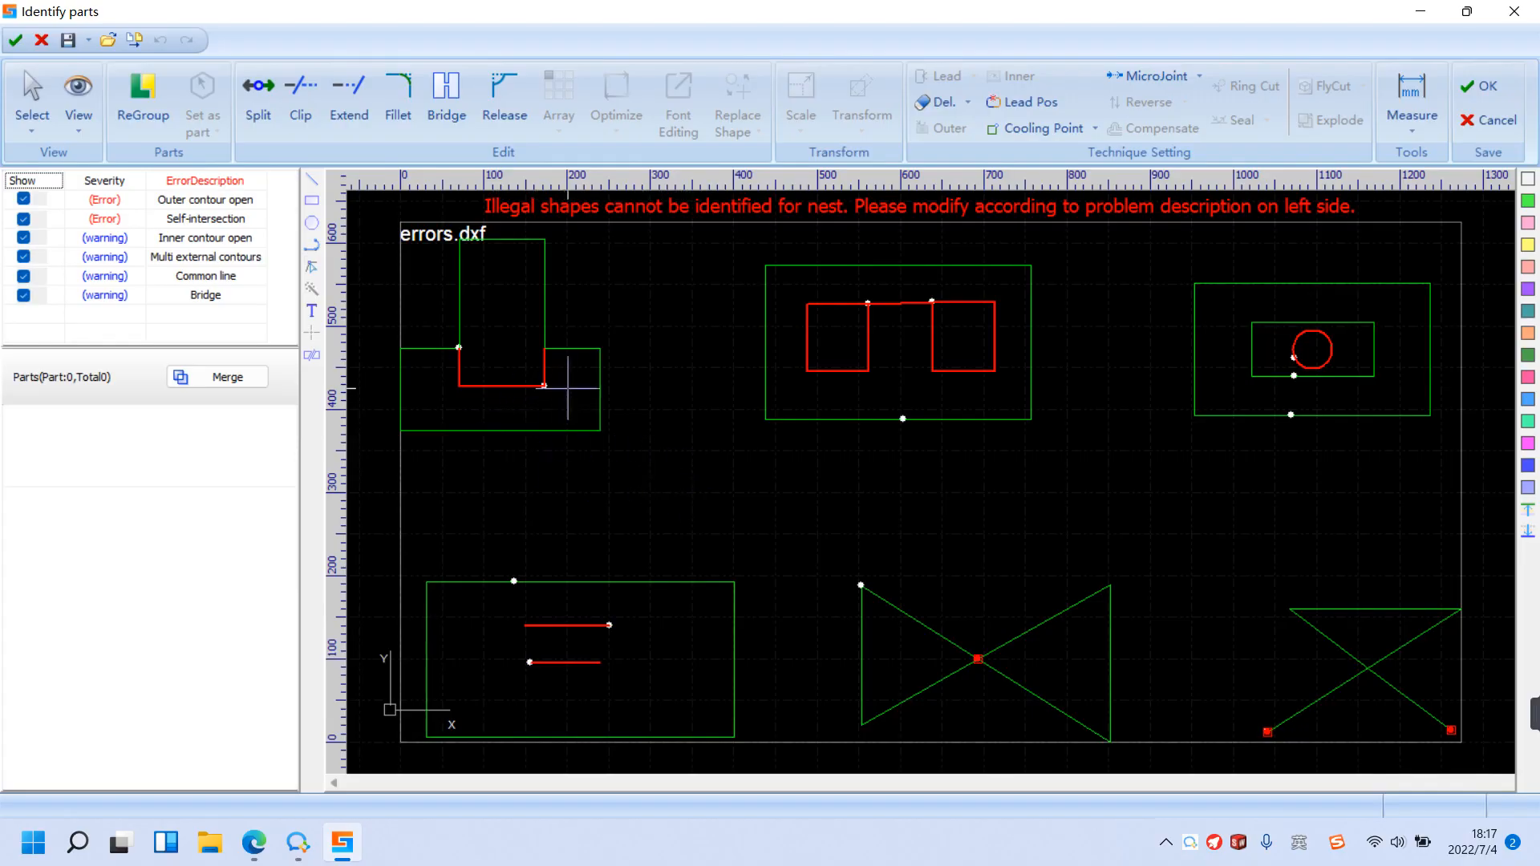
# Step: Split the upper rectangle of the overlapping pair where its left edge meets the top edge of the lower rectangle
pyautogui.scroll(2, 431, 297)
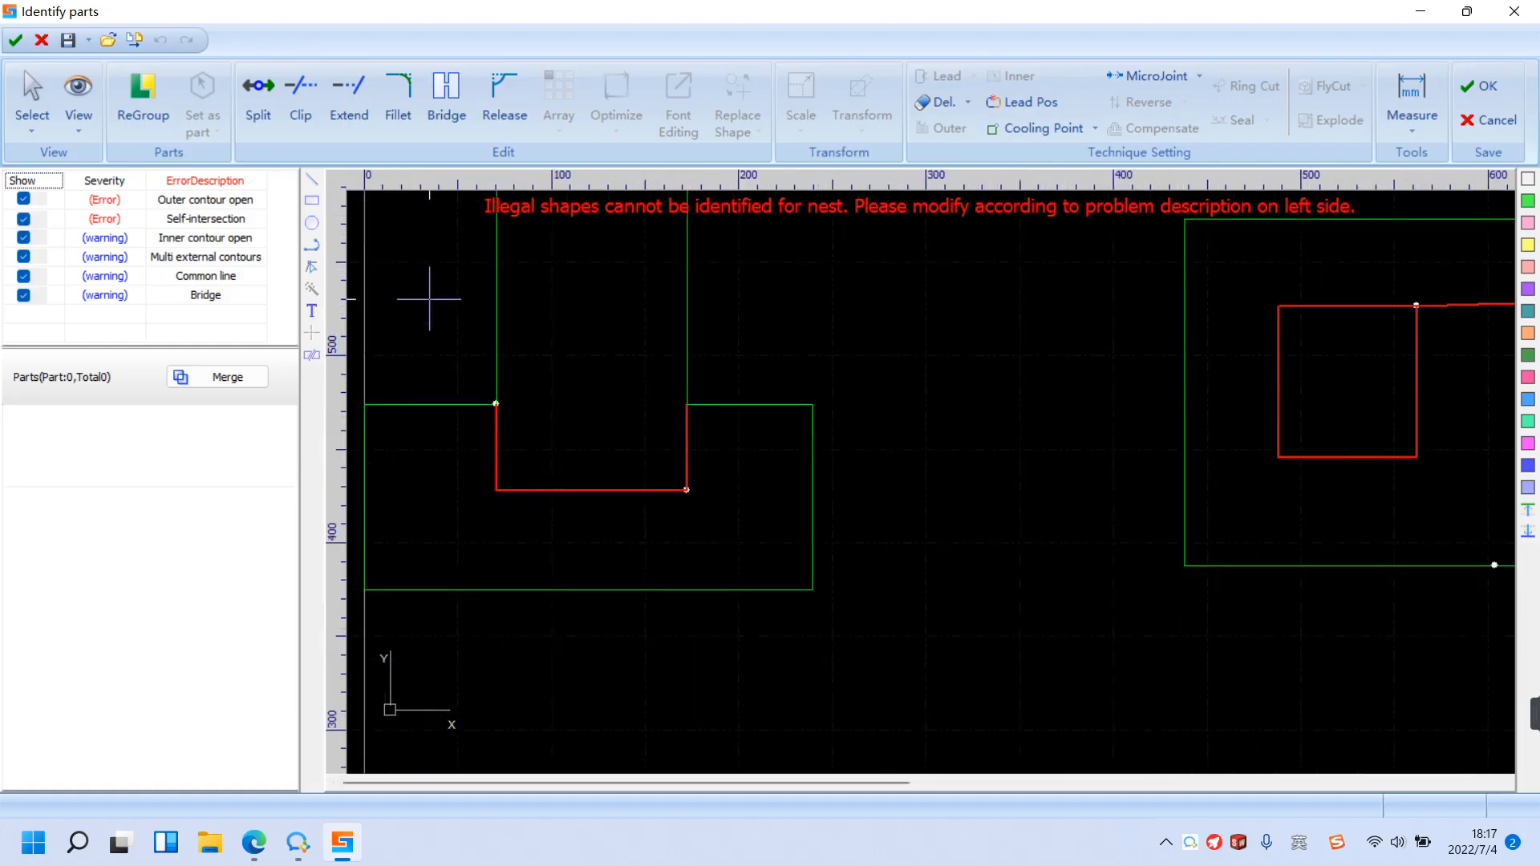
pyautogui.scroll(-1, 430, 299)
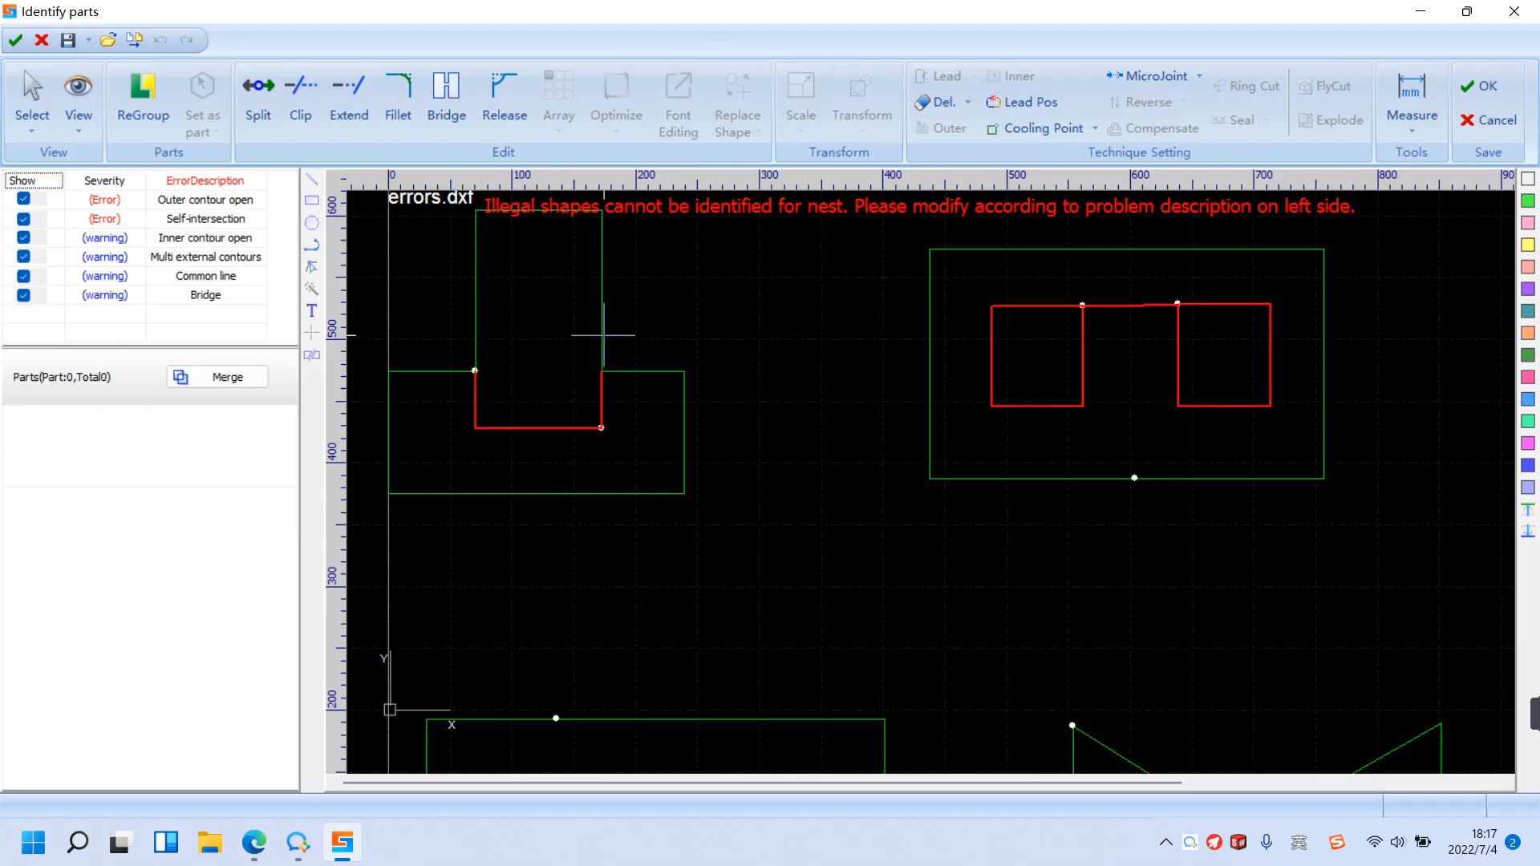
pyautogui.moveTo(615, 289); pyautogui.dragTo(548, 313)
pyautogui.click(573, 436)
pyautogui.moveTo(608, 402); pyautogui.dragTo(557, 416)
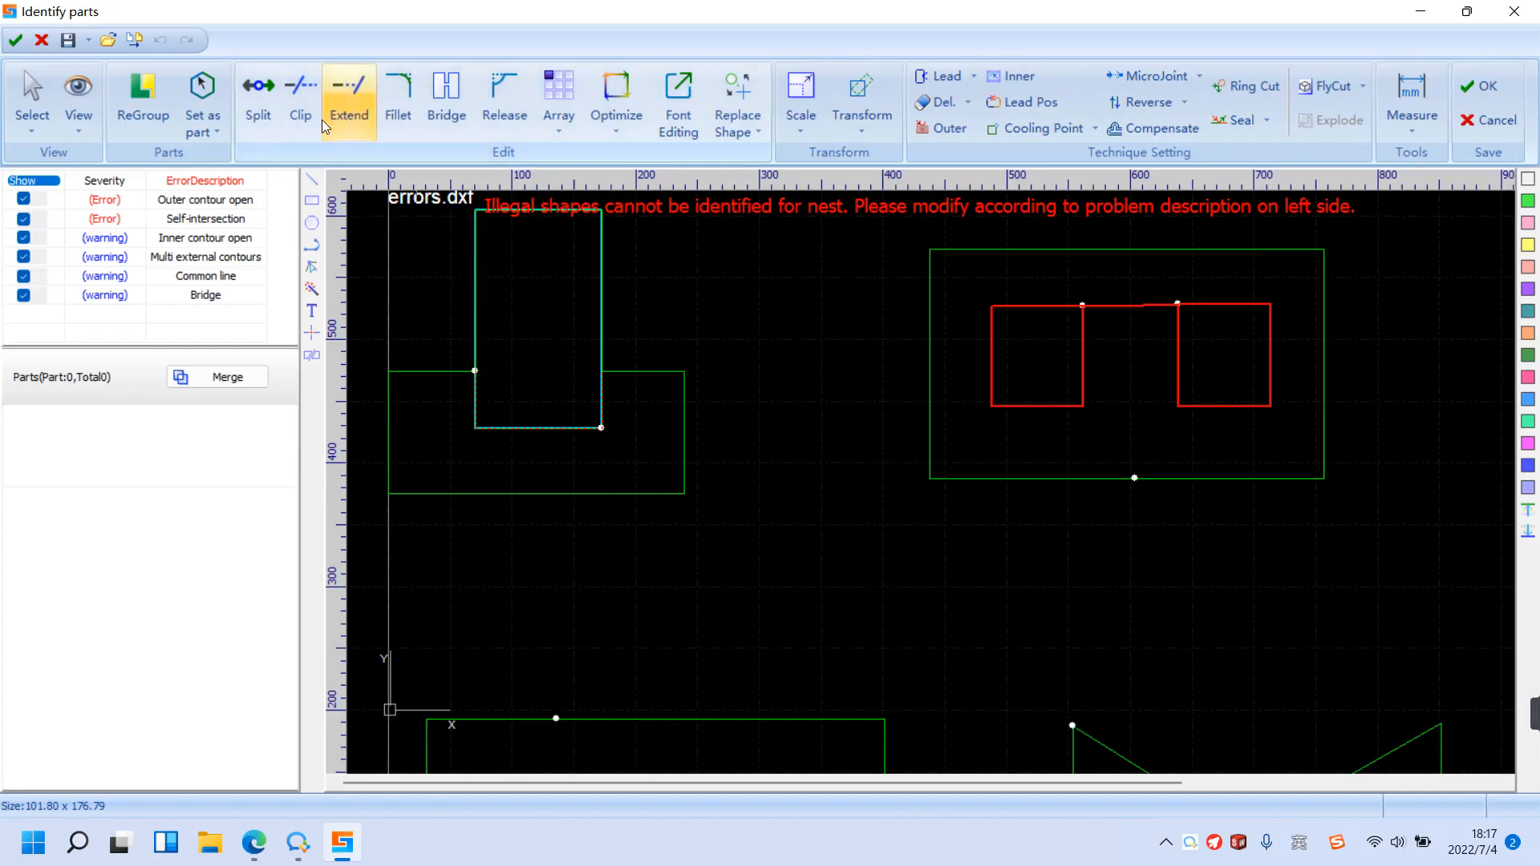
pyautogui.click(263, 93)
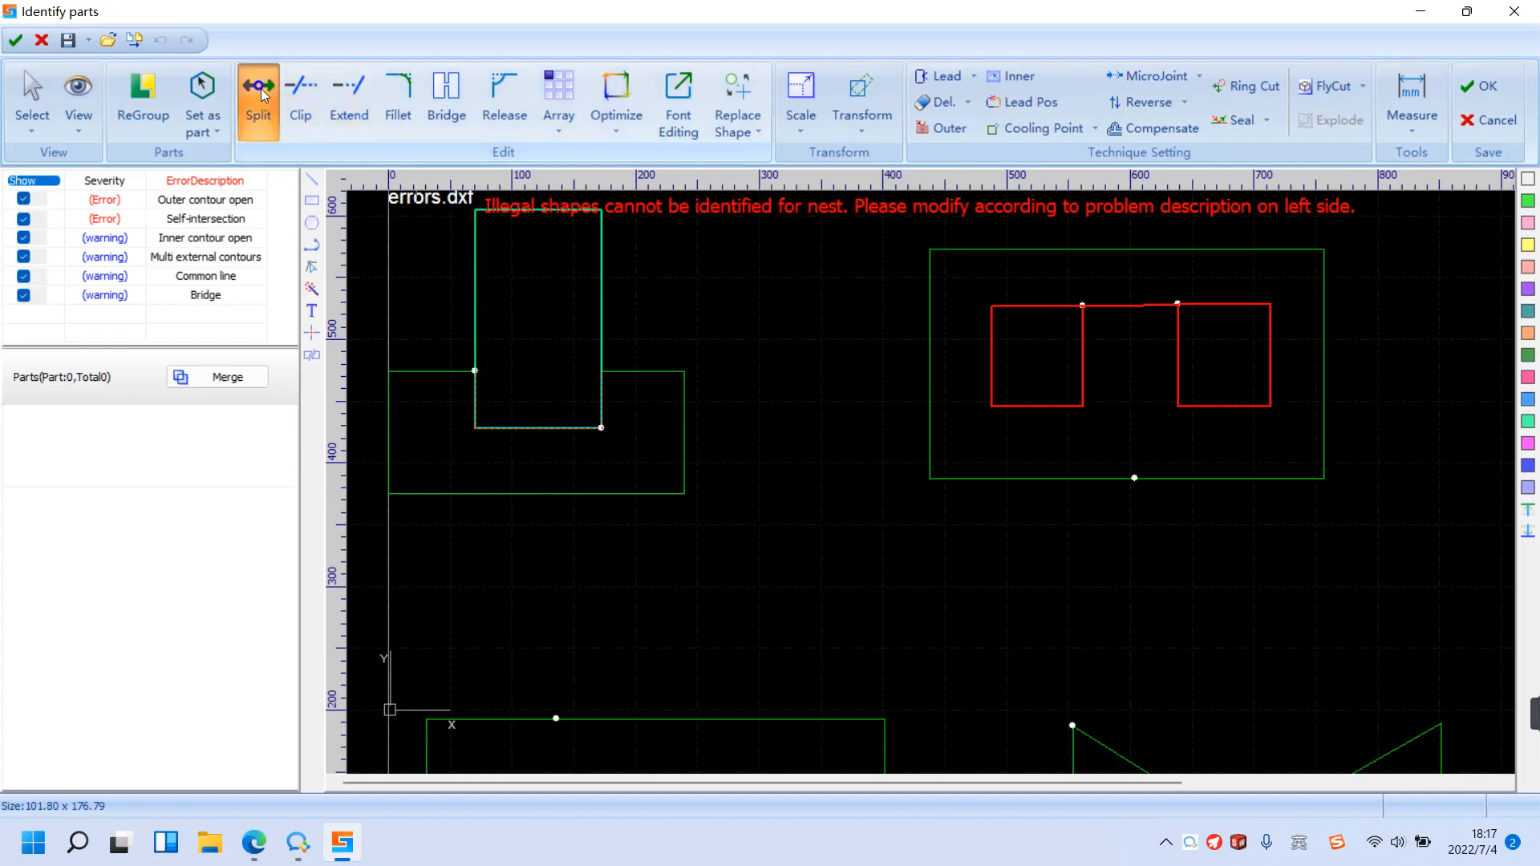
pyautogui.click(475, 371)
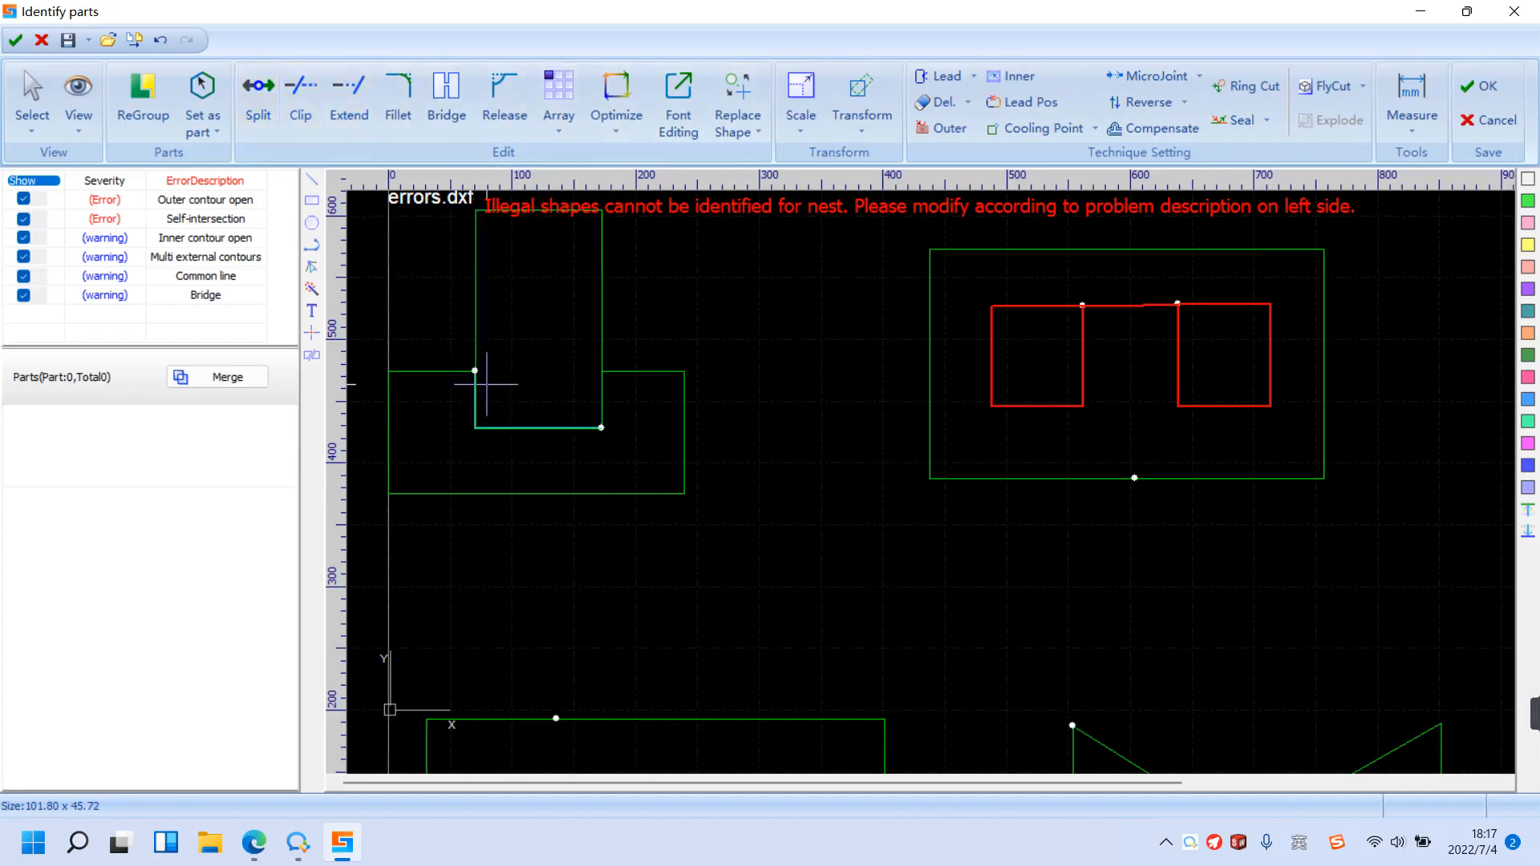
pyautogui.rightClick(633, 324)
pyautogui.click(661, 337)
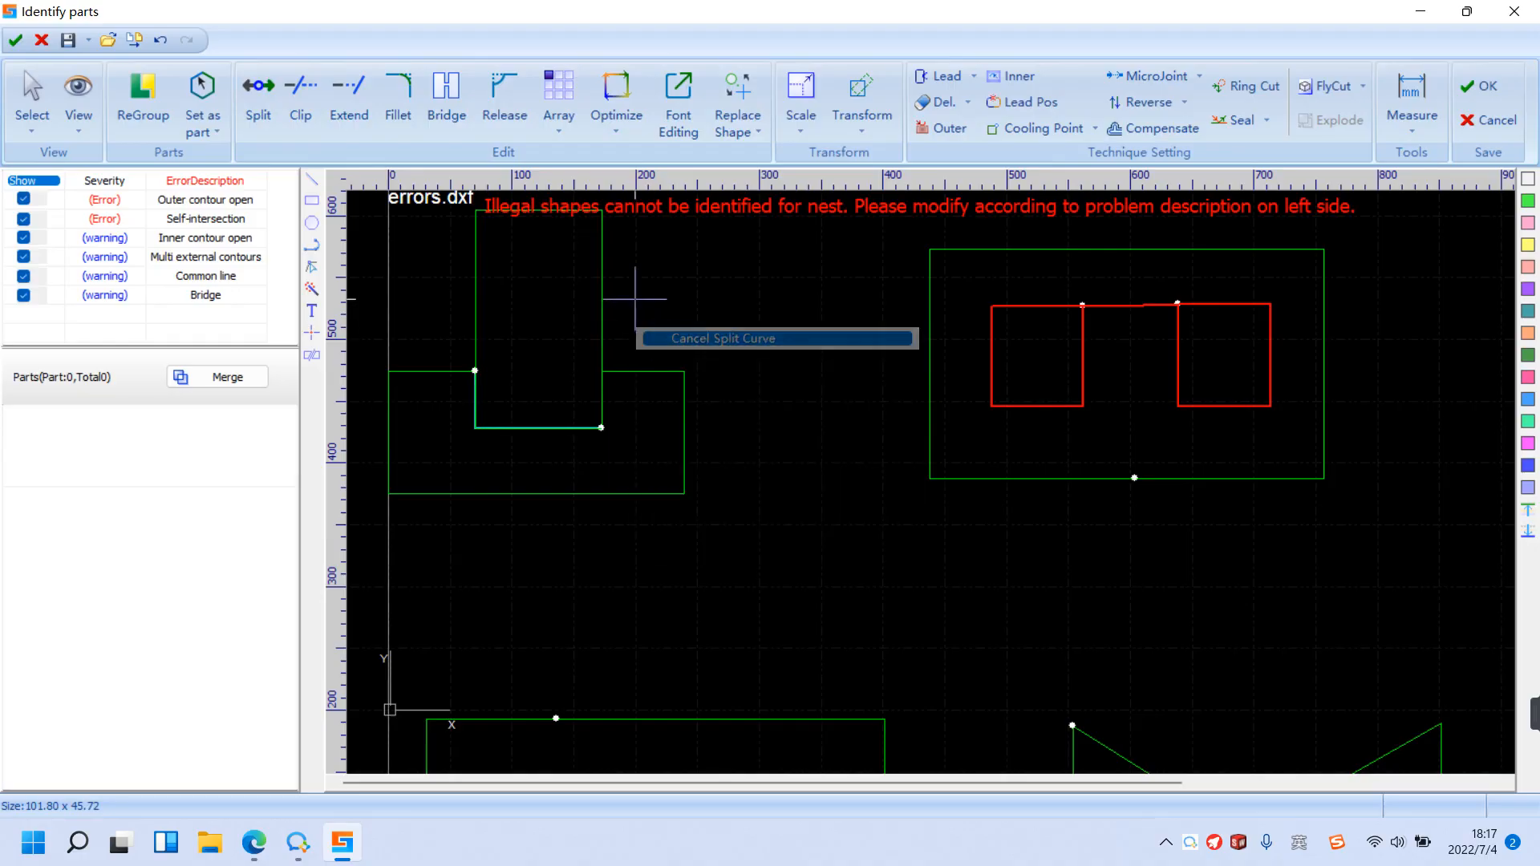
# Step: Try to split the selected lower segment of the overlapping pair at the right-hand junction
pyautogui.click(263, 94)
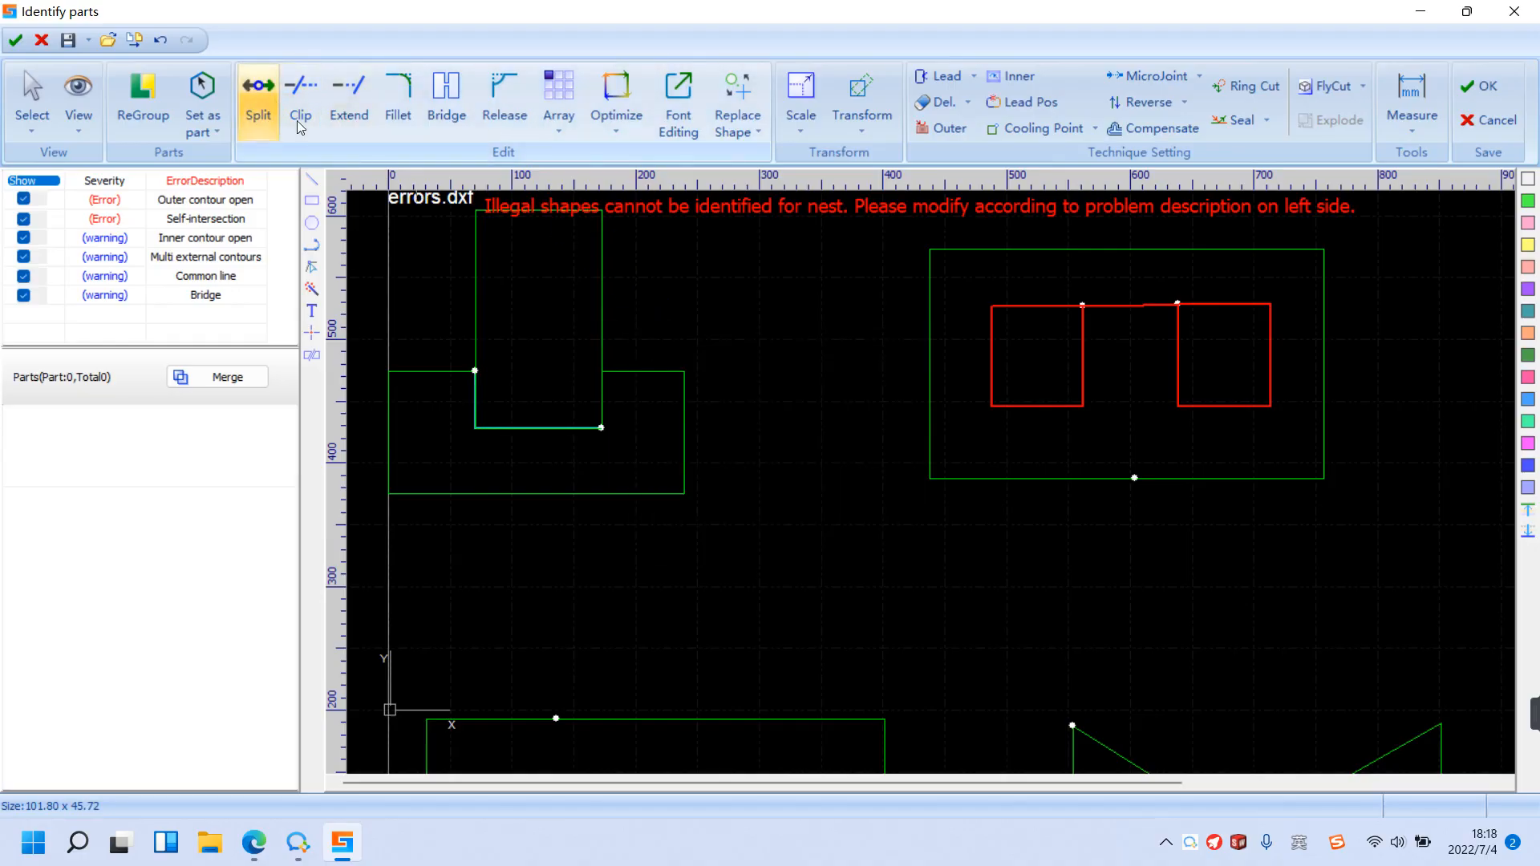
pyautogui.click(601, 372)
pyautogui.rightClick(636, 326)
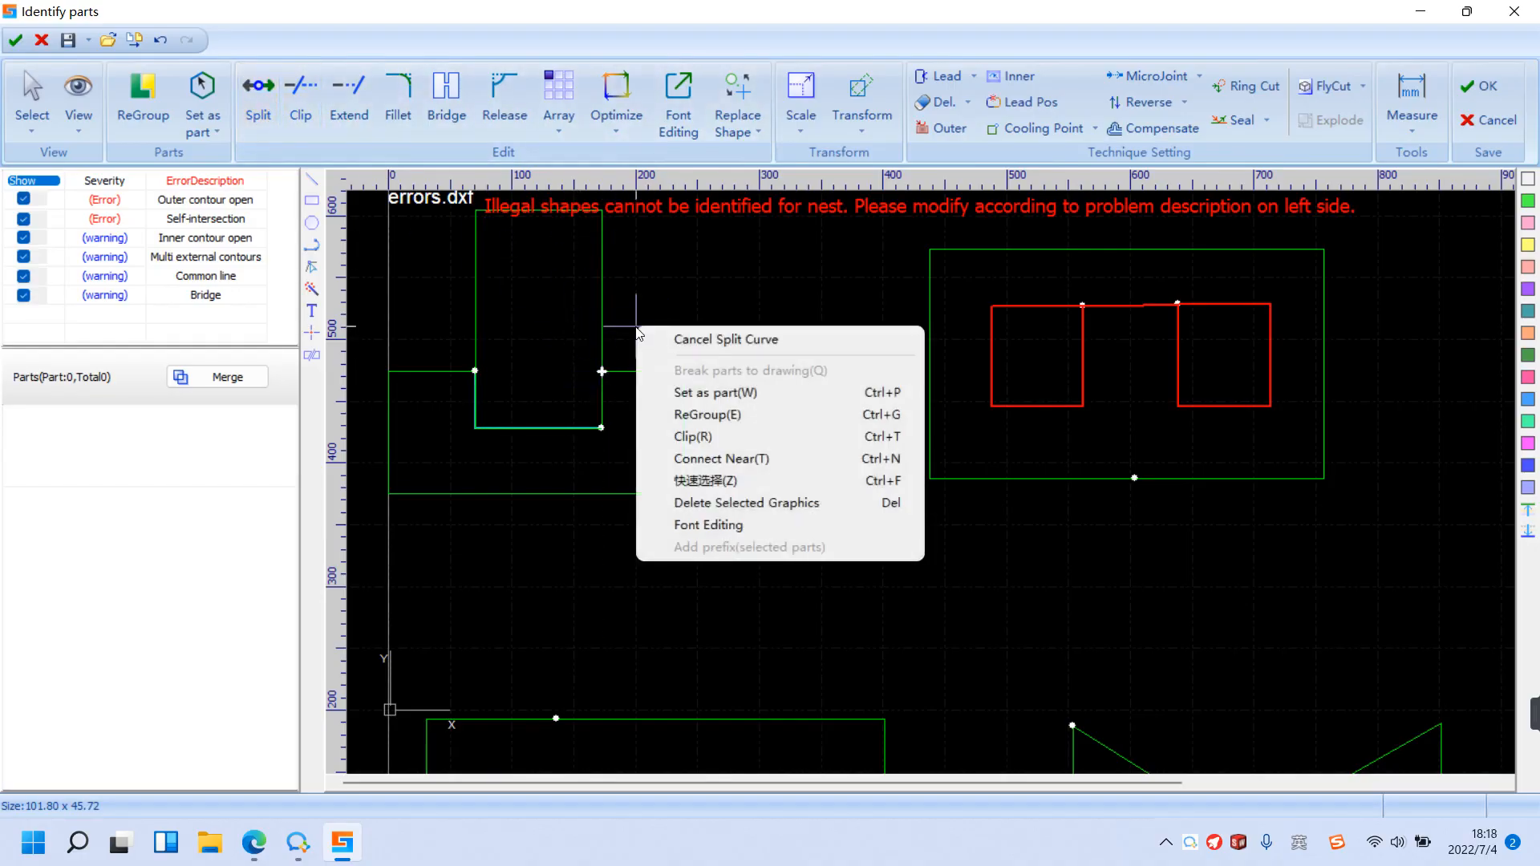
pyautogui.click(643, 338)
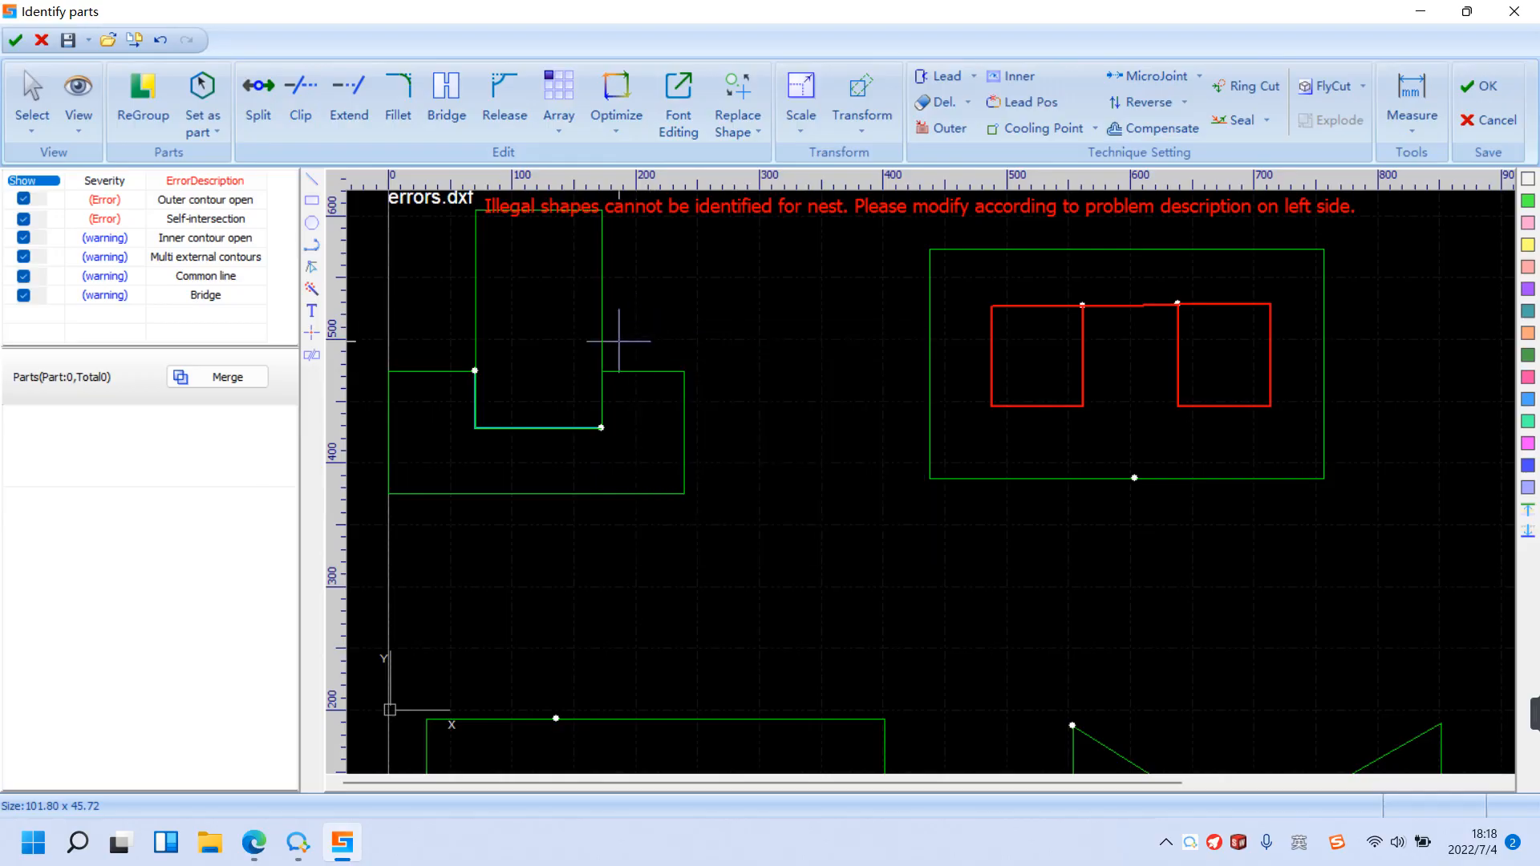
pyautogui.click(600, 426)
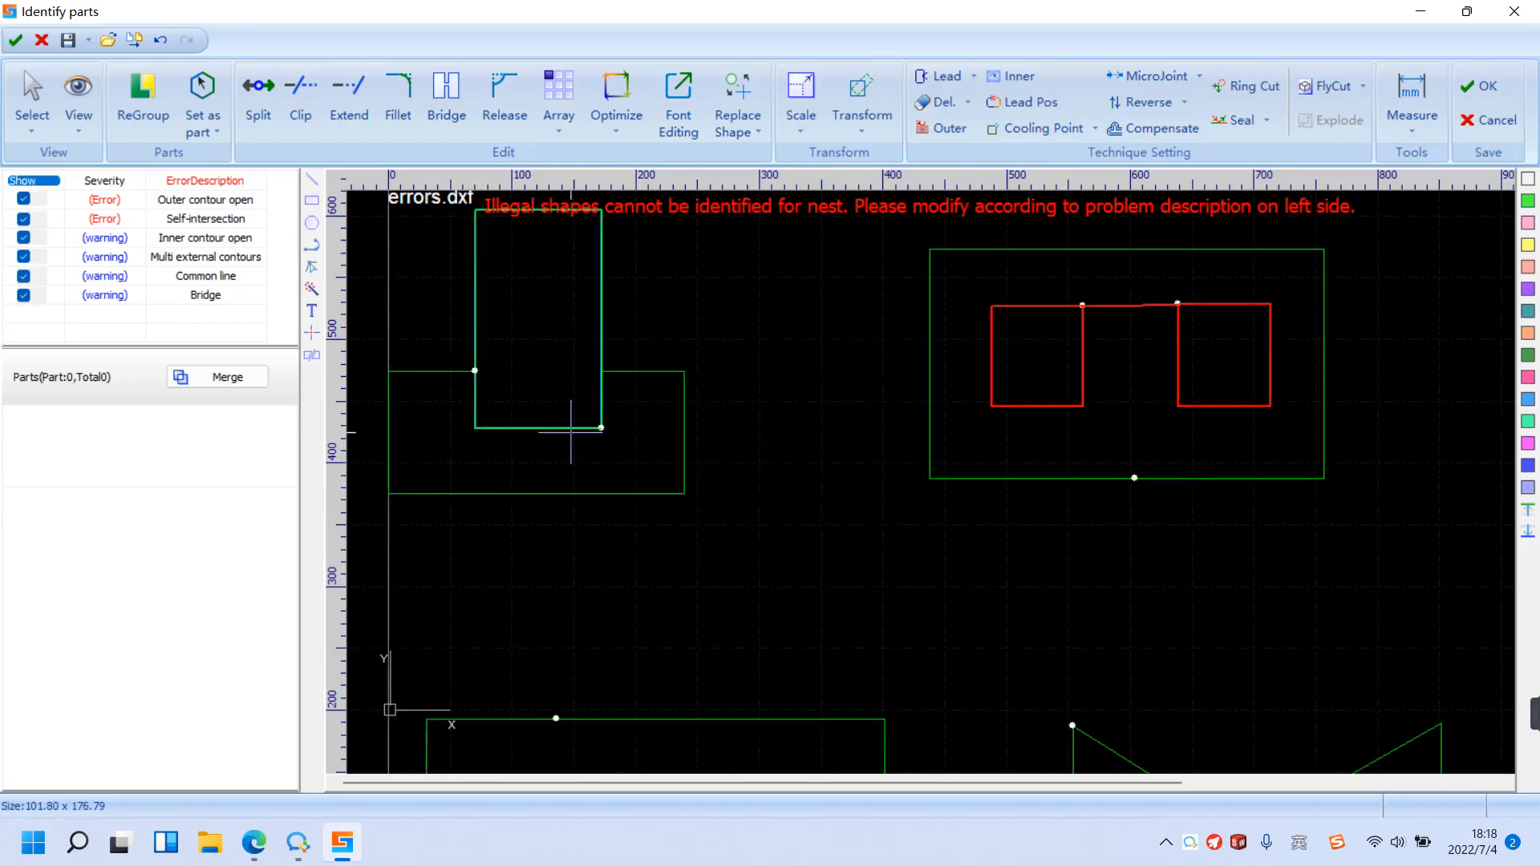
pyautogui.click(640, 298)
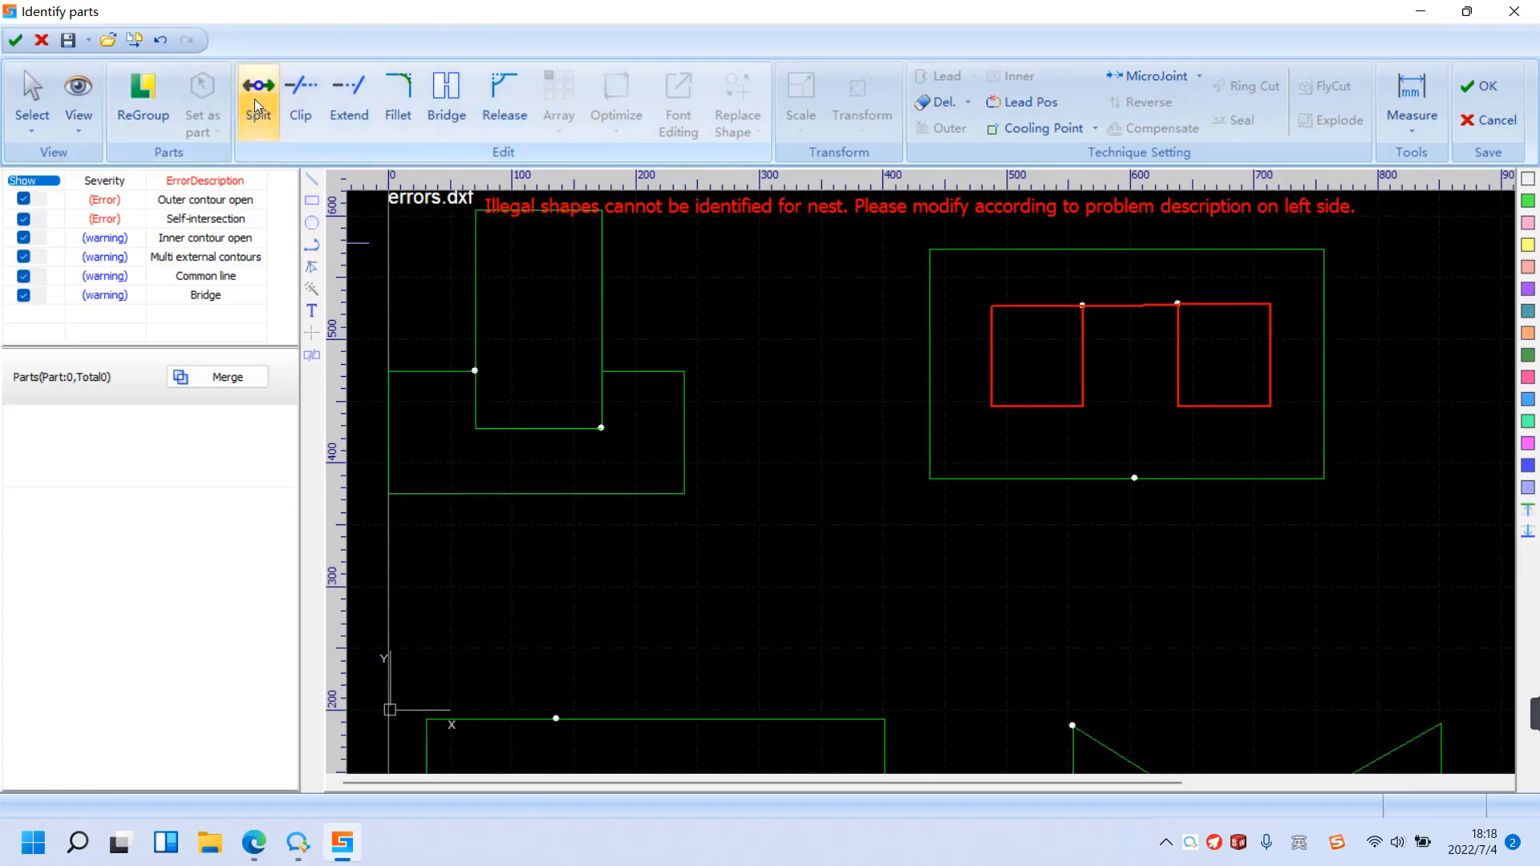
# Step: Split the upper rectangle's remaining outline where its right edge meets the top edge of the lower rectangle
pyautogui.moveTo(626, 279); pyautogui.dragTo(520, 305)
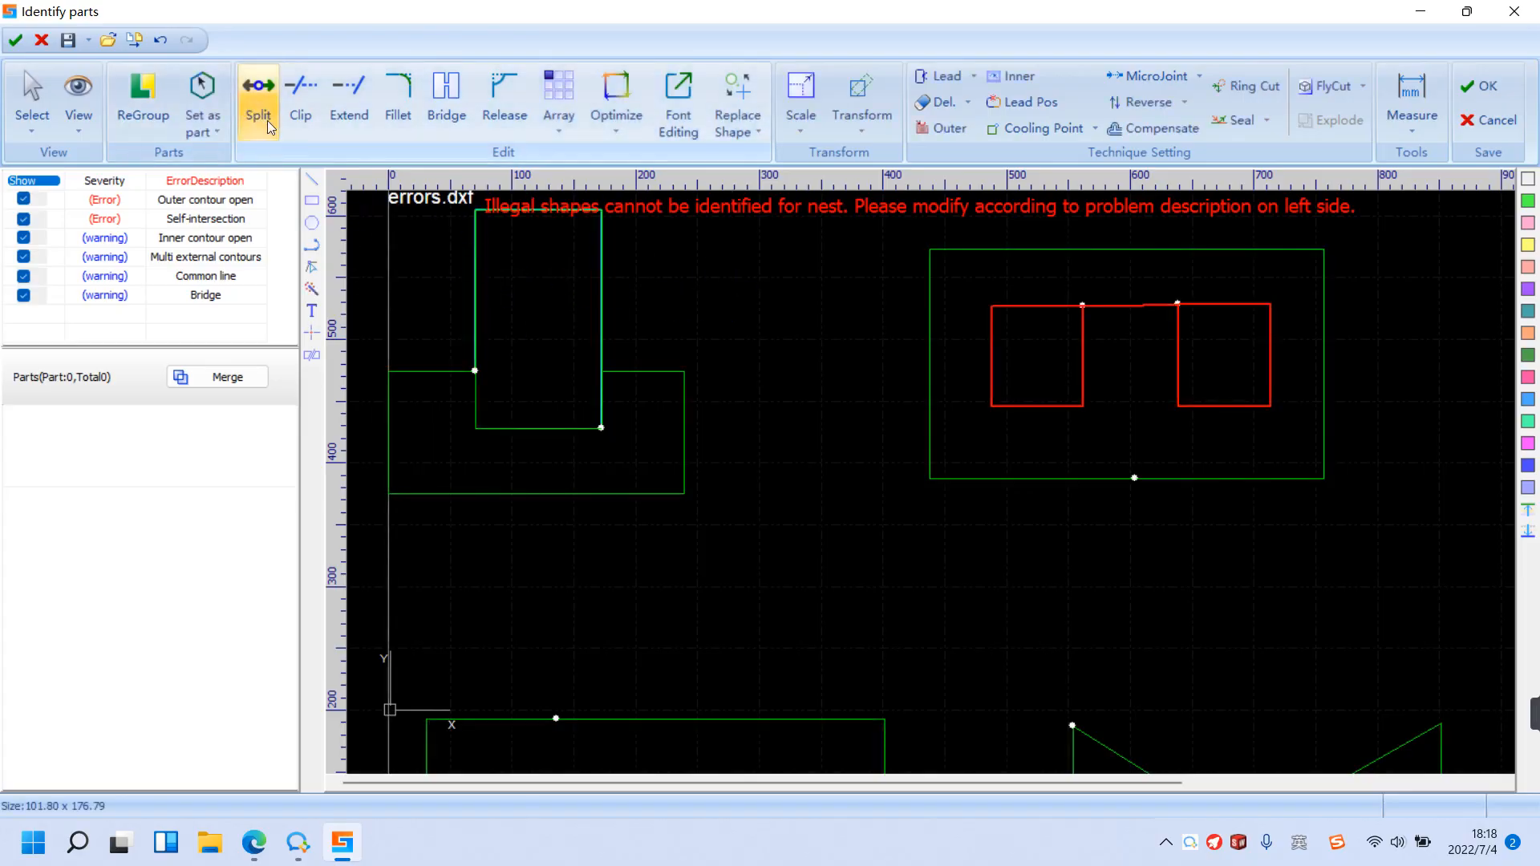
pyautogui.click(262, 89)
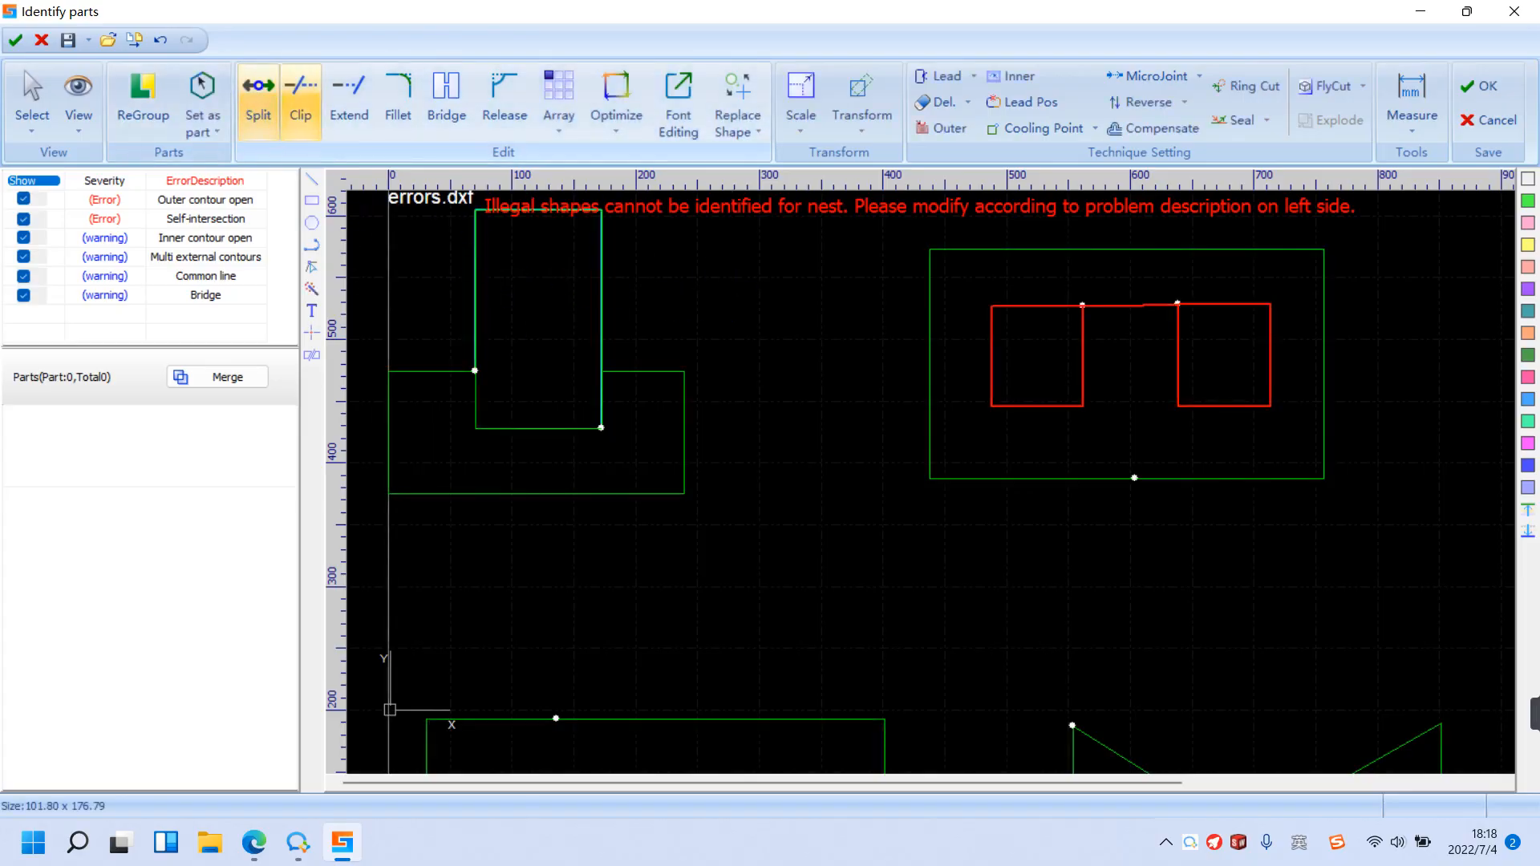
pyautogui.click(601, 371)
pyautogui.rightClick(666, 315)
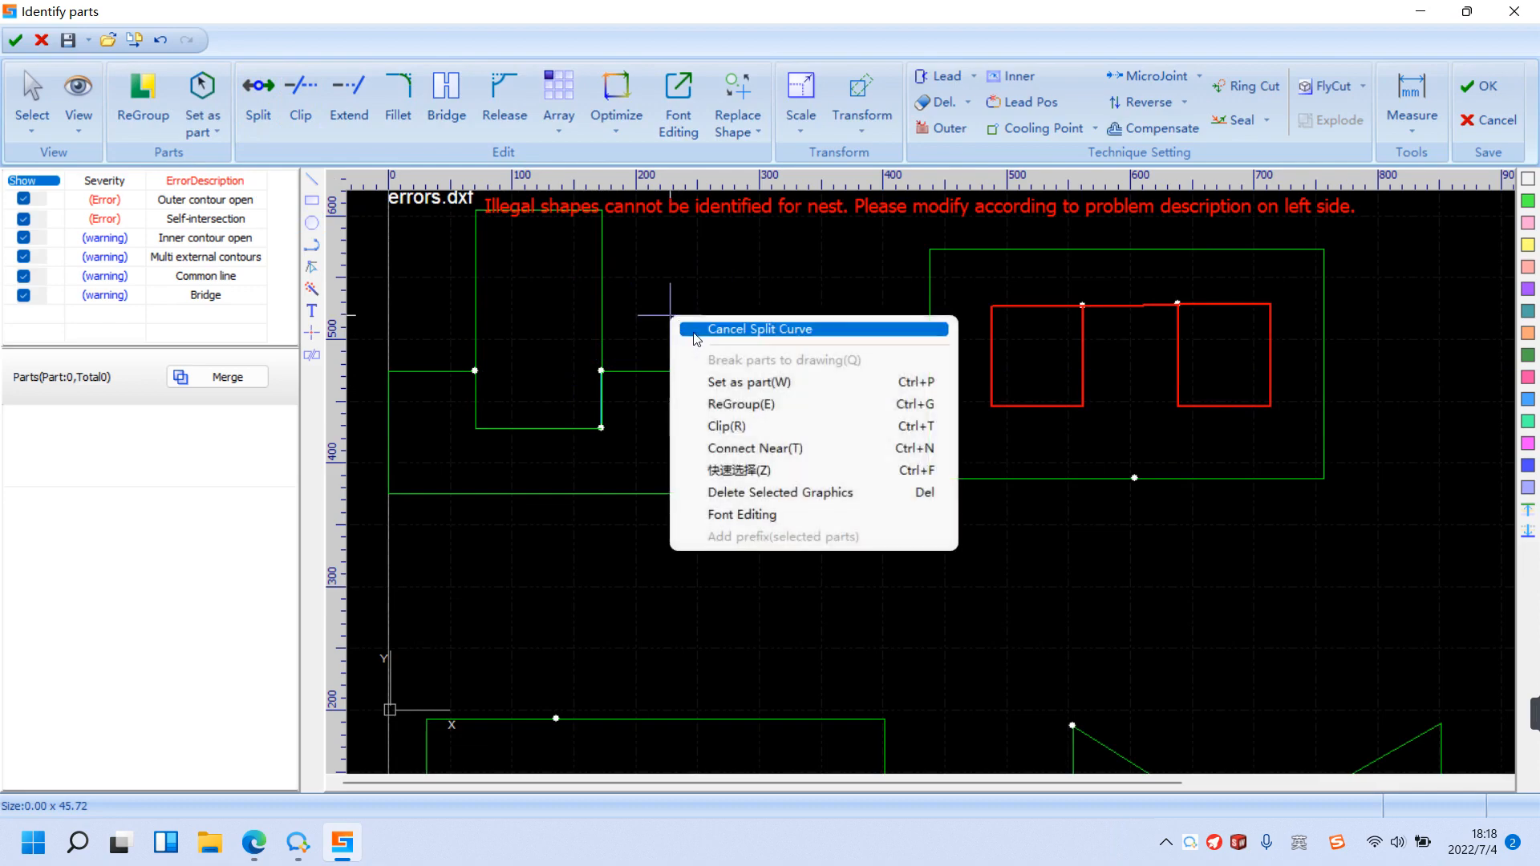
pyautogui.click(689, 328)
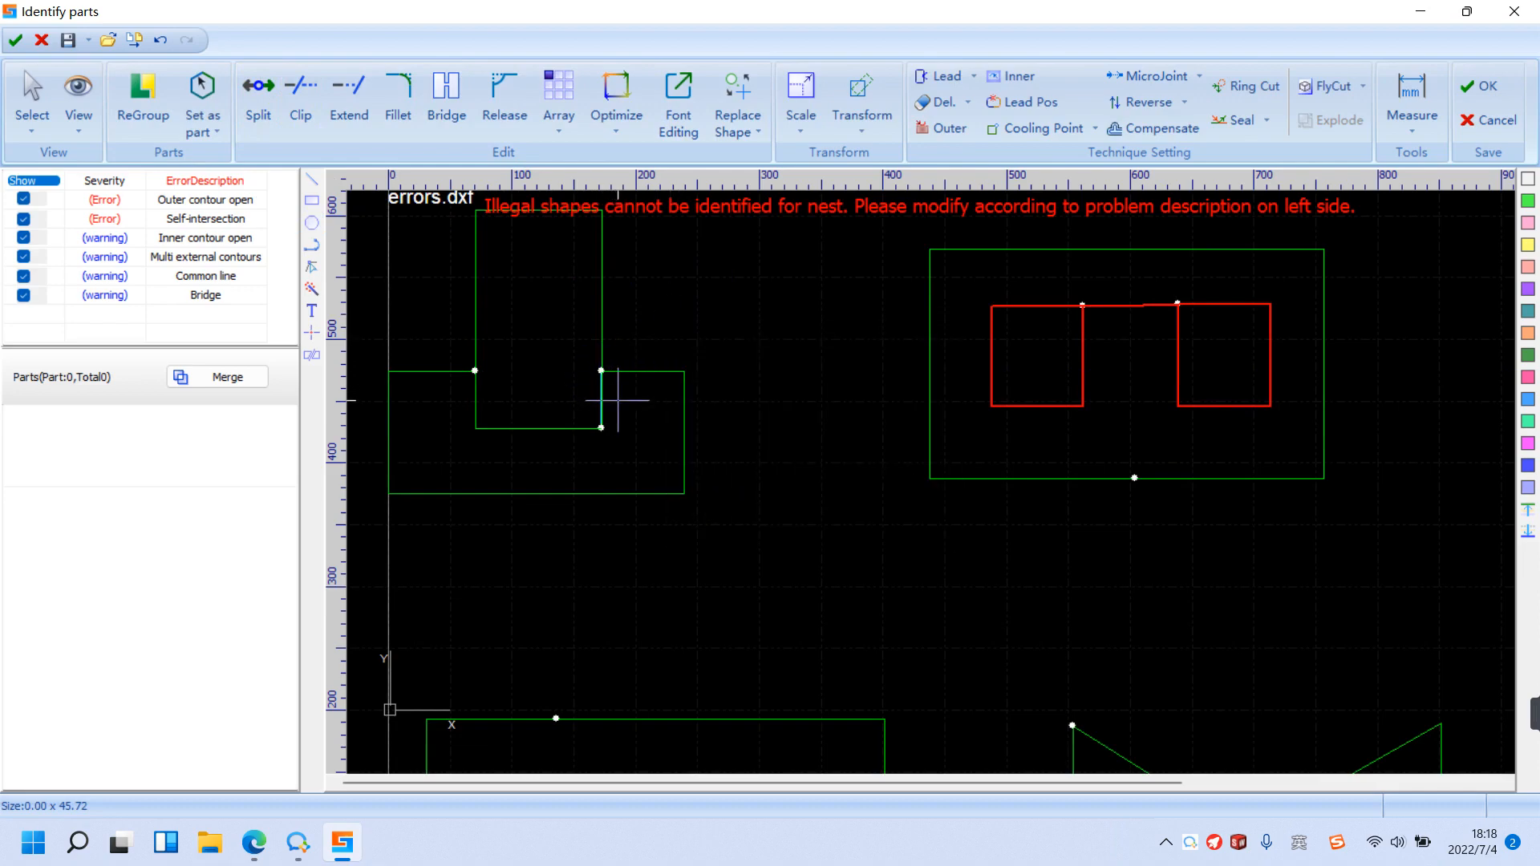
# Step: Assign the U-shaped inner segments between the two split points to the light-blue processing layer
pyautogui.click(561, 430)
pyautogui.click(1528, 514)
pyautogui.click(759, 413)
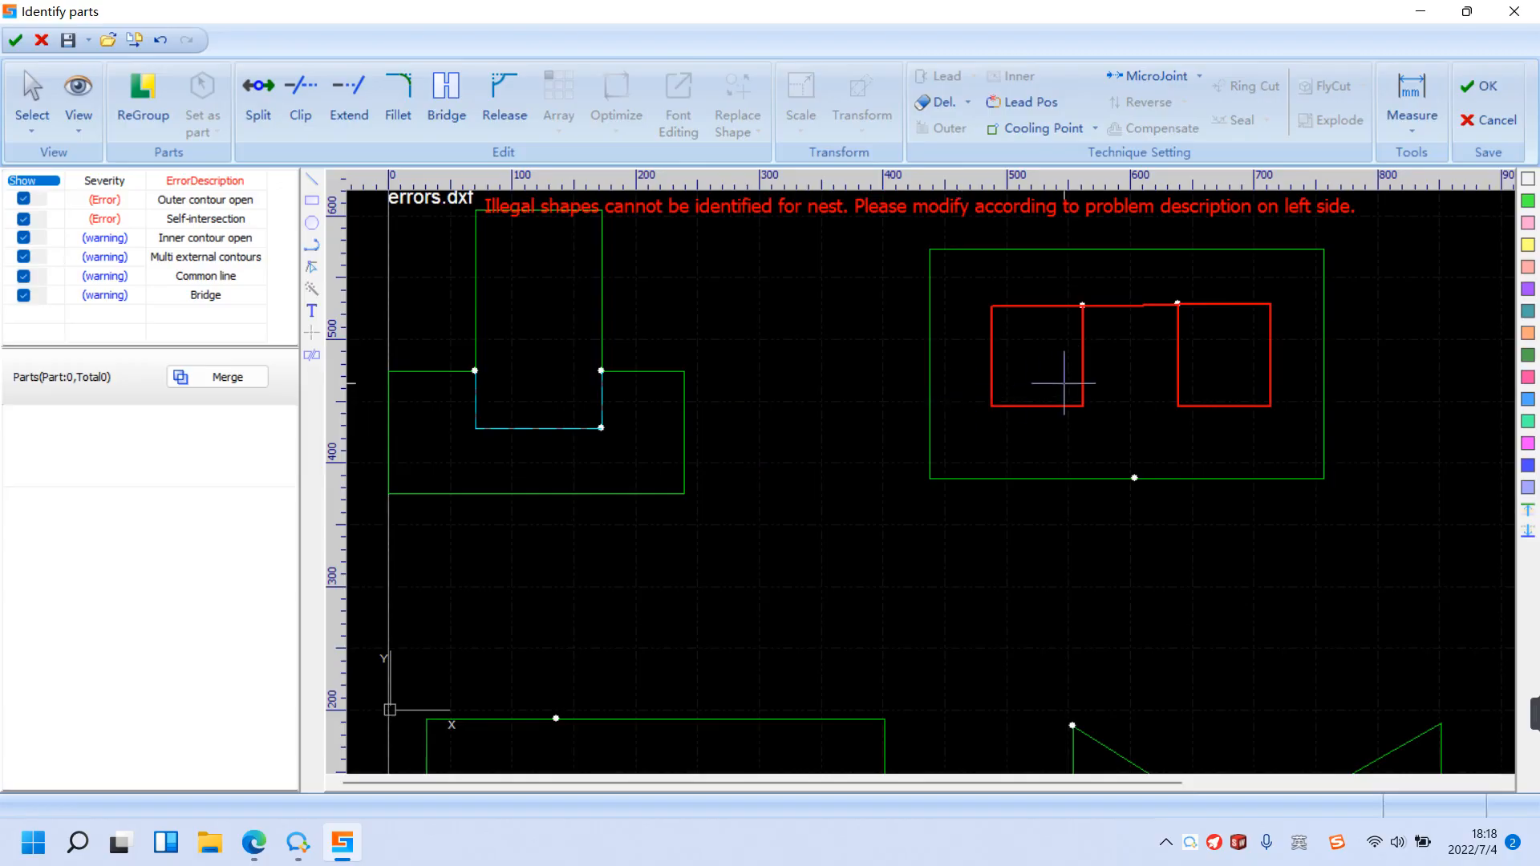
# Step: Delete the circle nested inside the inner rectangle of the upper-right shape
pyautogui.scroll(-2, 1220, 350)
pyautogui.scroll(-1, 447, 390)
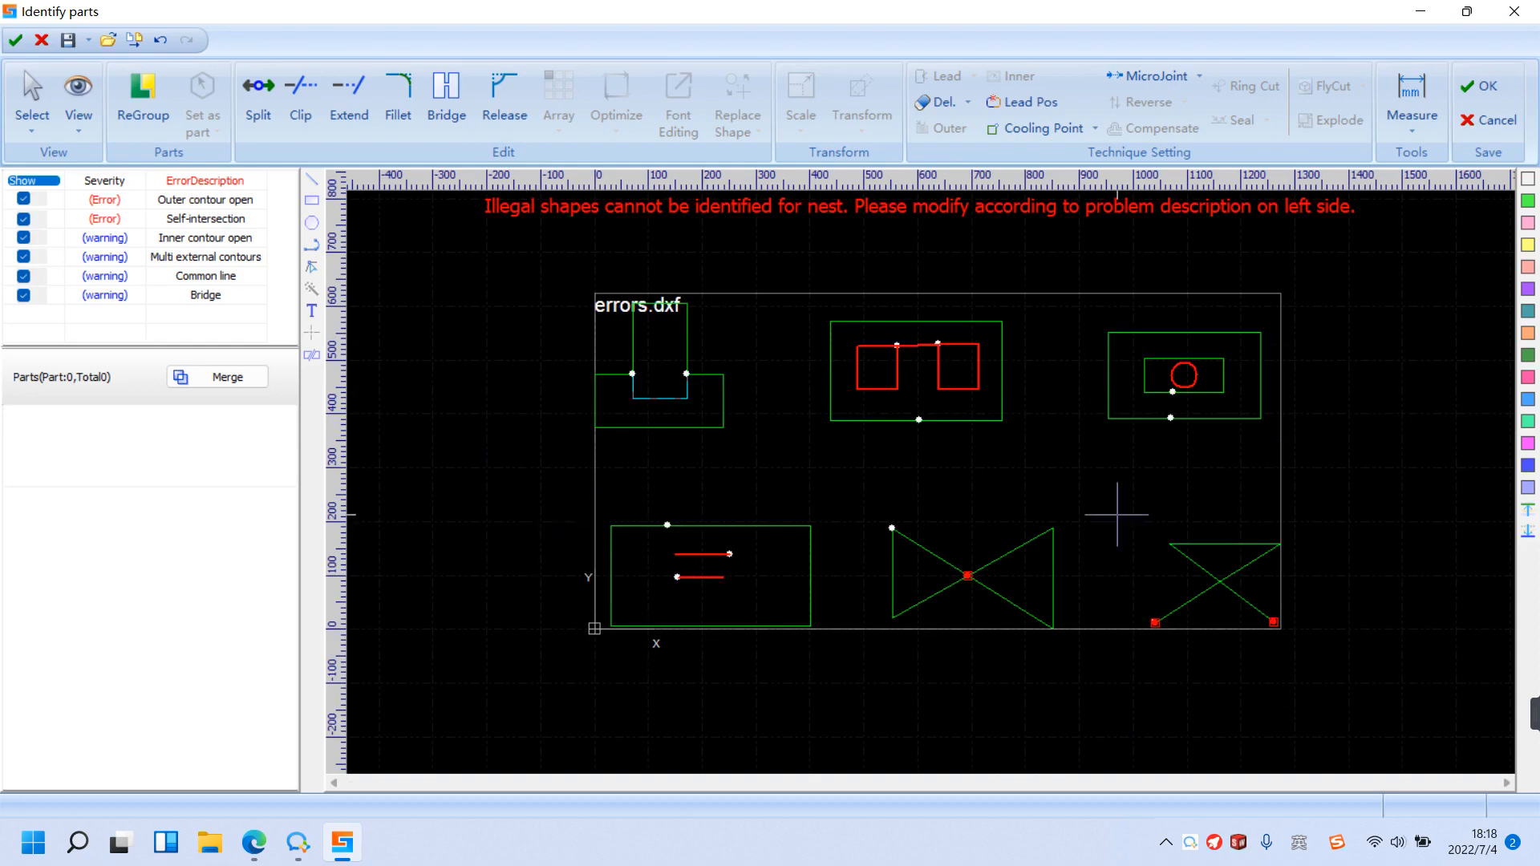
pyautogui.scroll(2, 1259, 354)
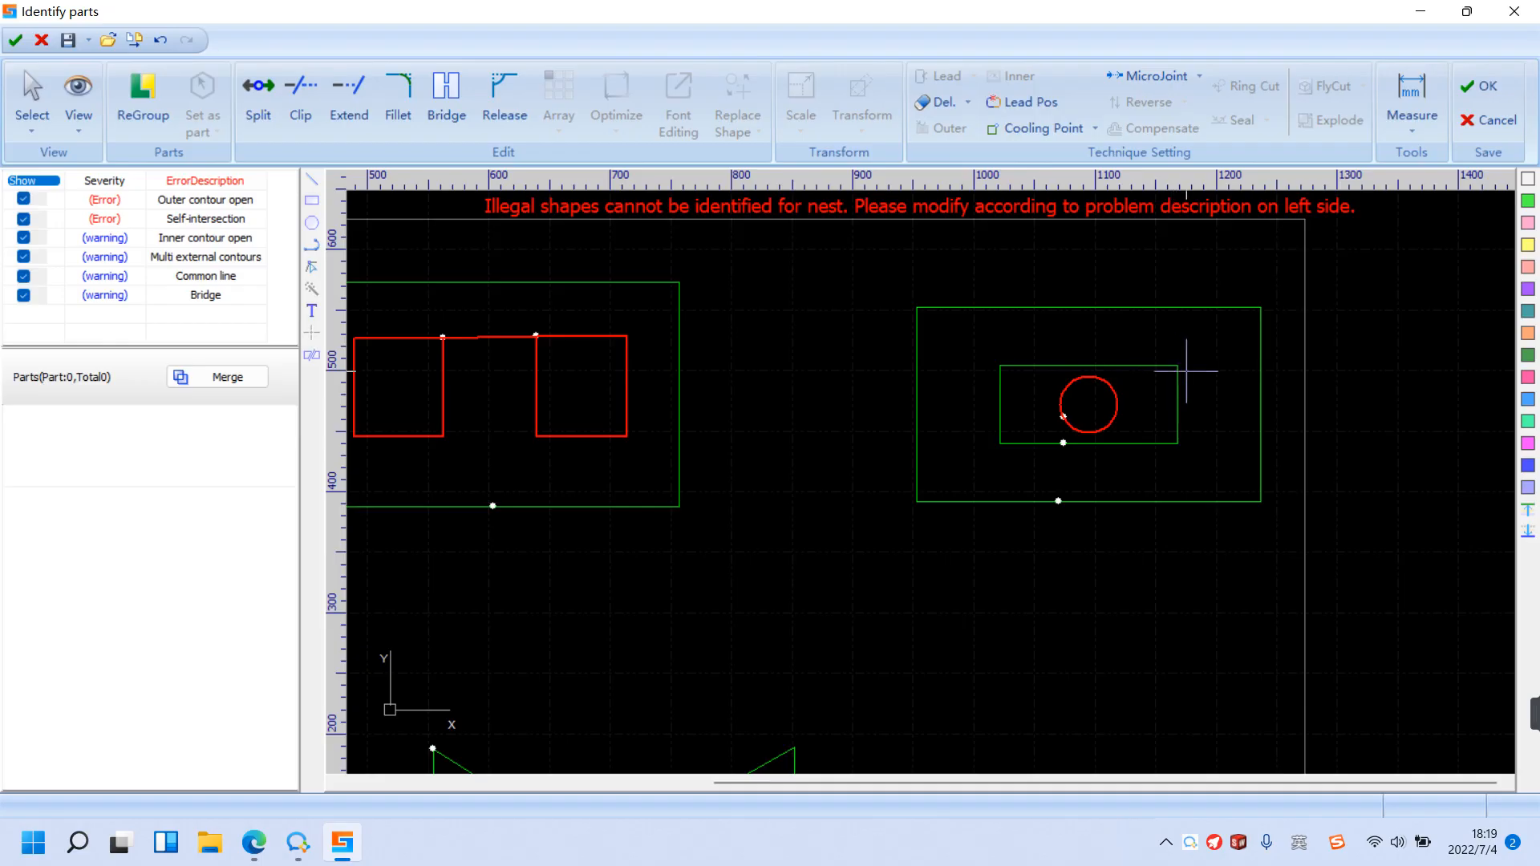
pyautogui.moveTo(1127, 389); pyautogui.dragTo(1081, 405)
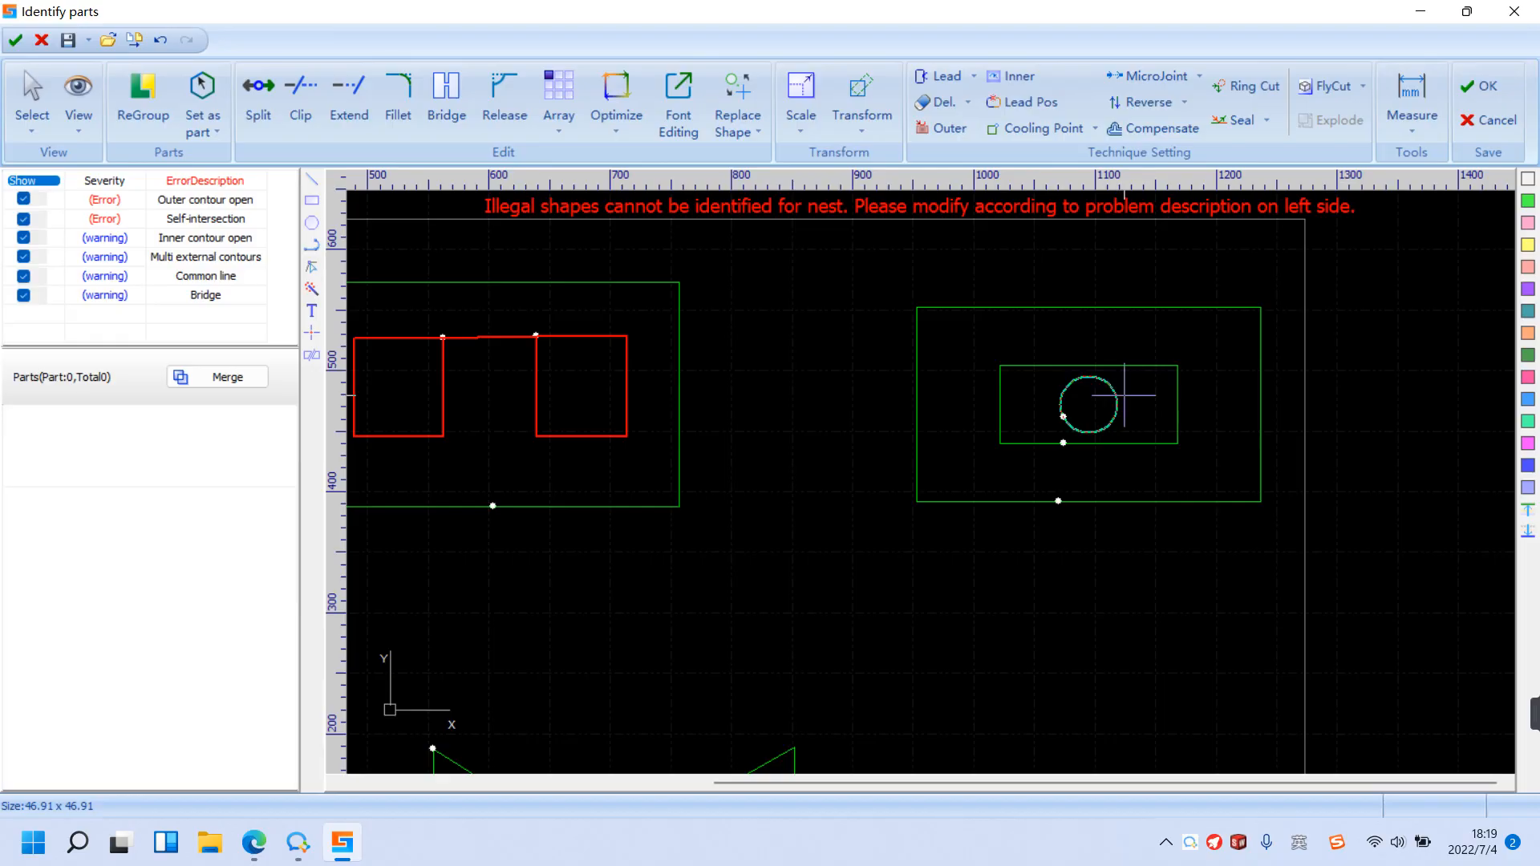
pyautogui.press('Delete')
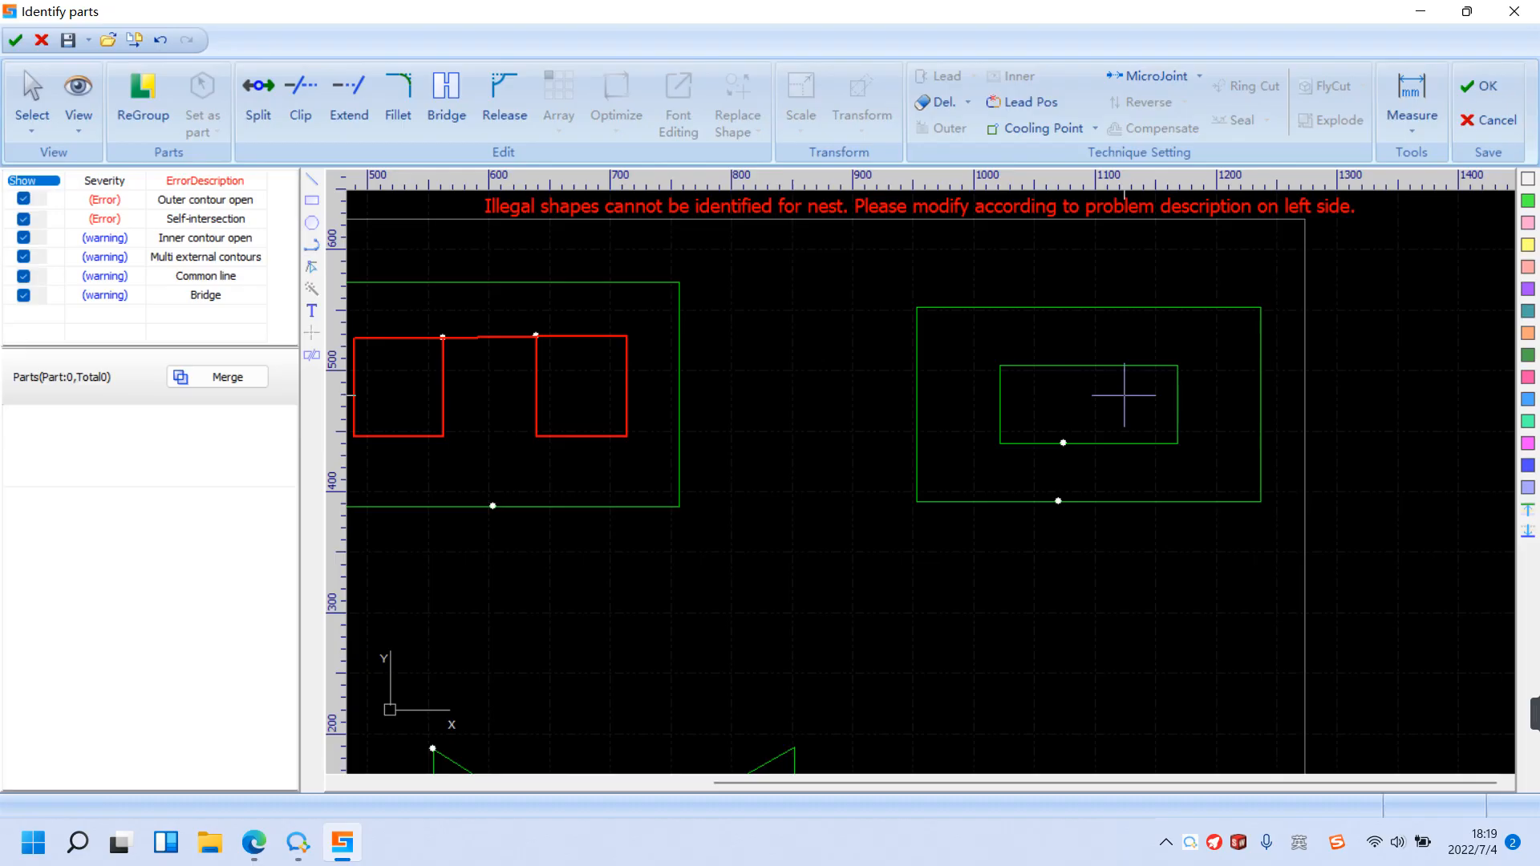
# Step: Select the two open lines inside the lower-left rectangle together and clear the selection again
pyautogui.scroll(-3, 1202, 344)
pyautogui.scroll(-2, 1202, 344)
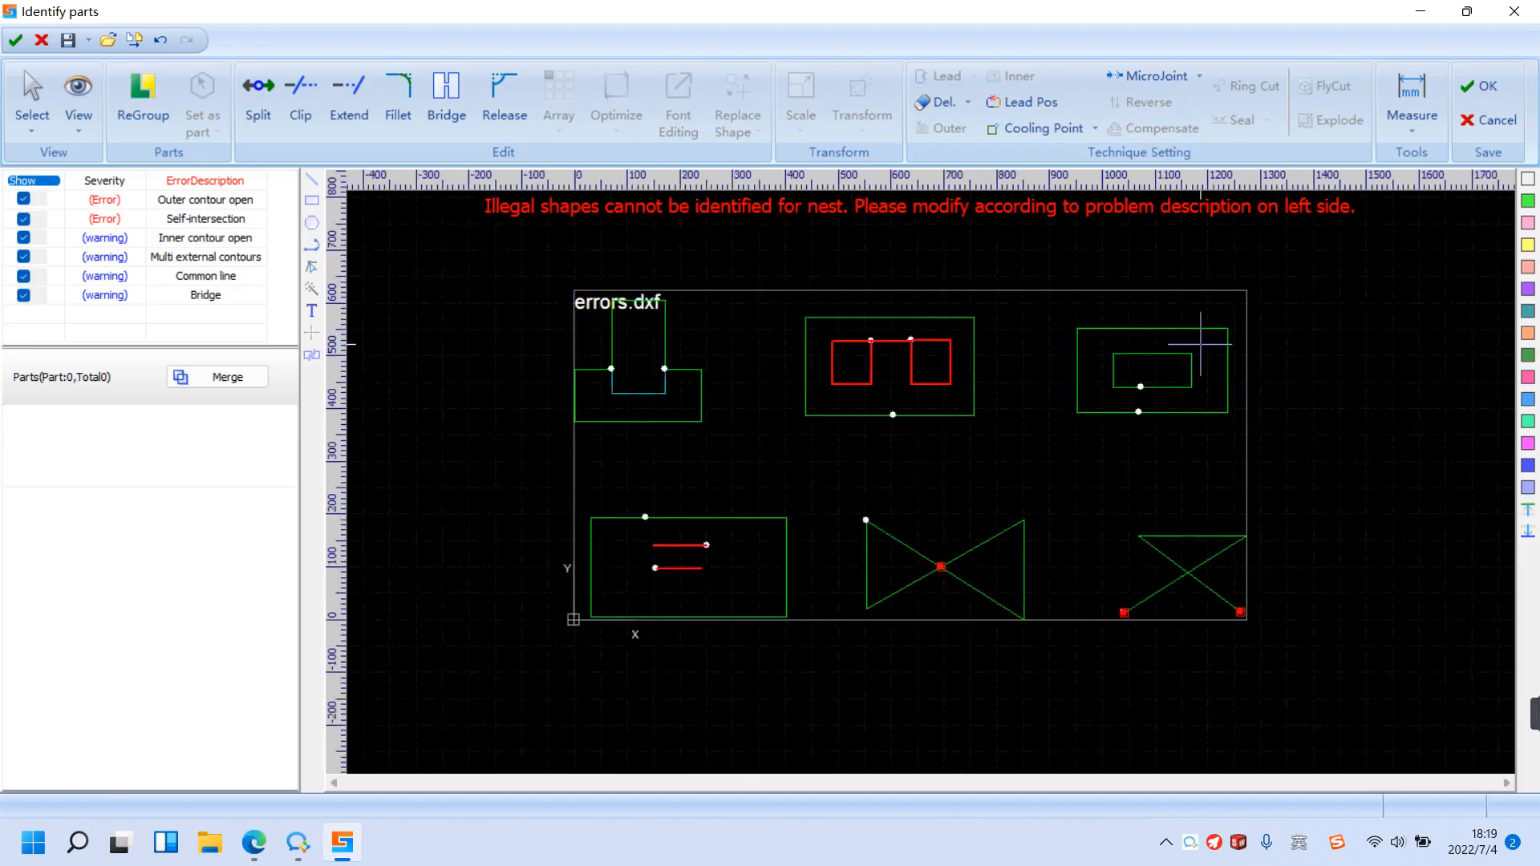
pyautogui.scroll(-2, 1207, 355)
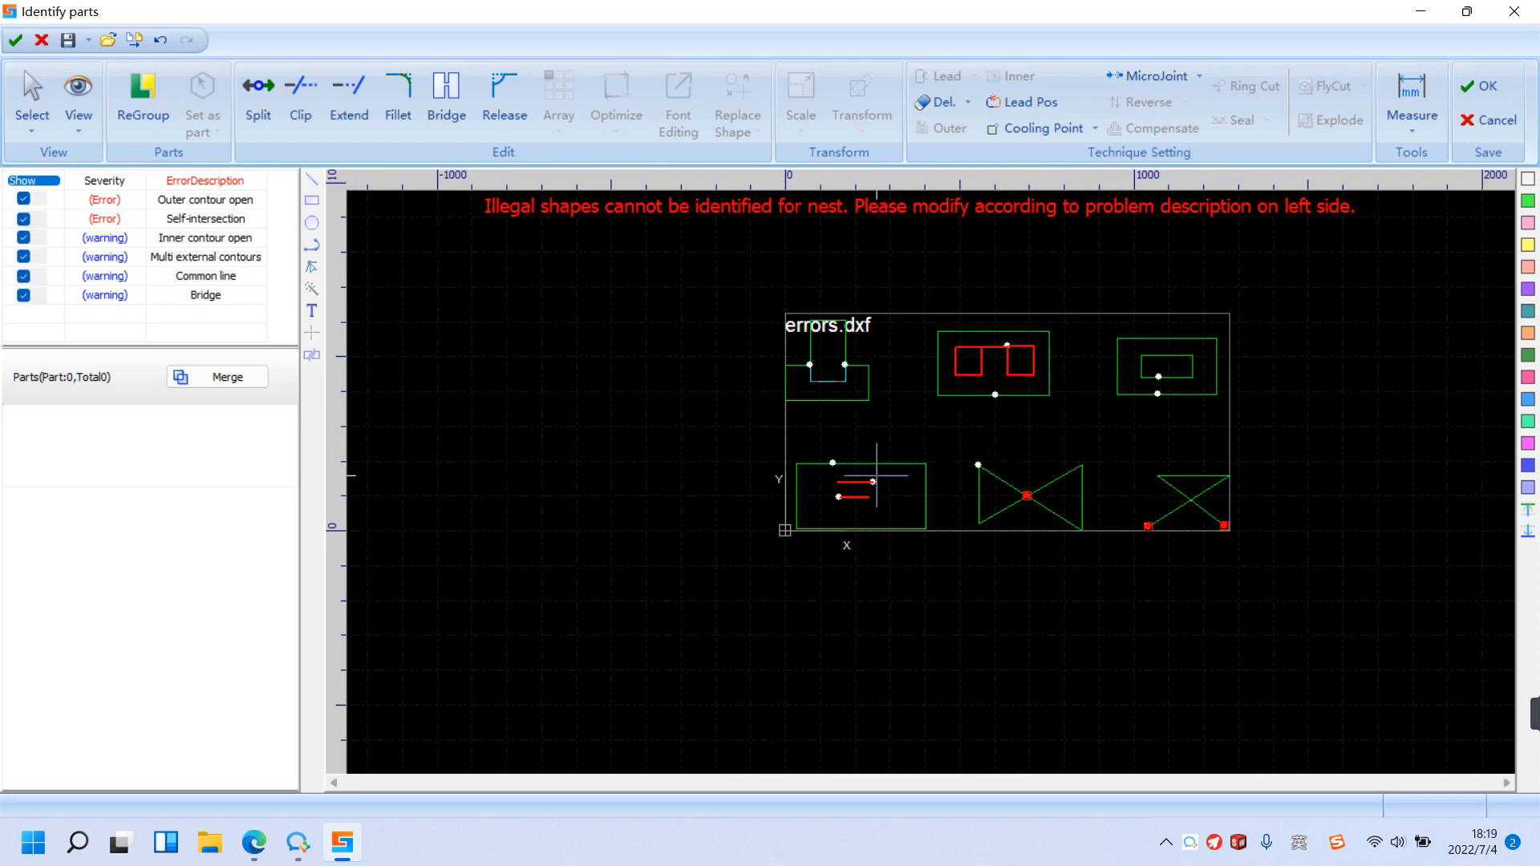
pyautogui.scroll(2, 869, 498)
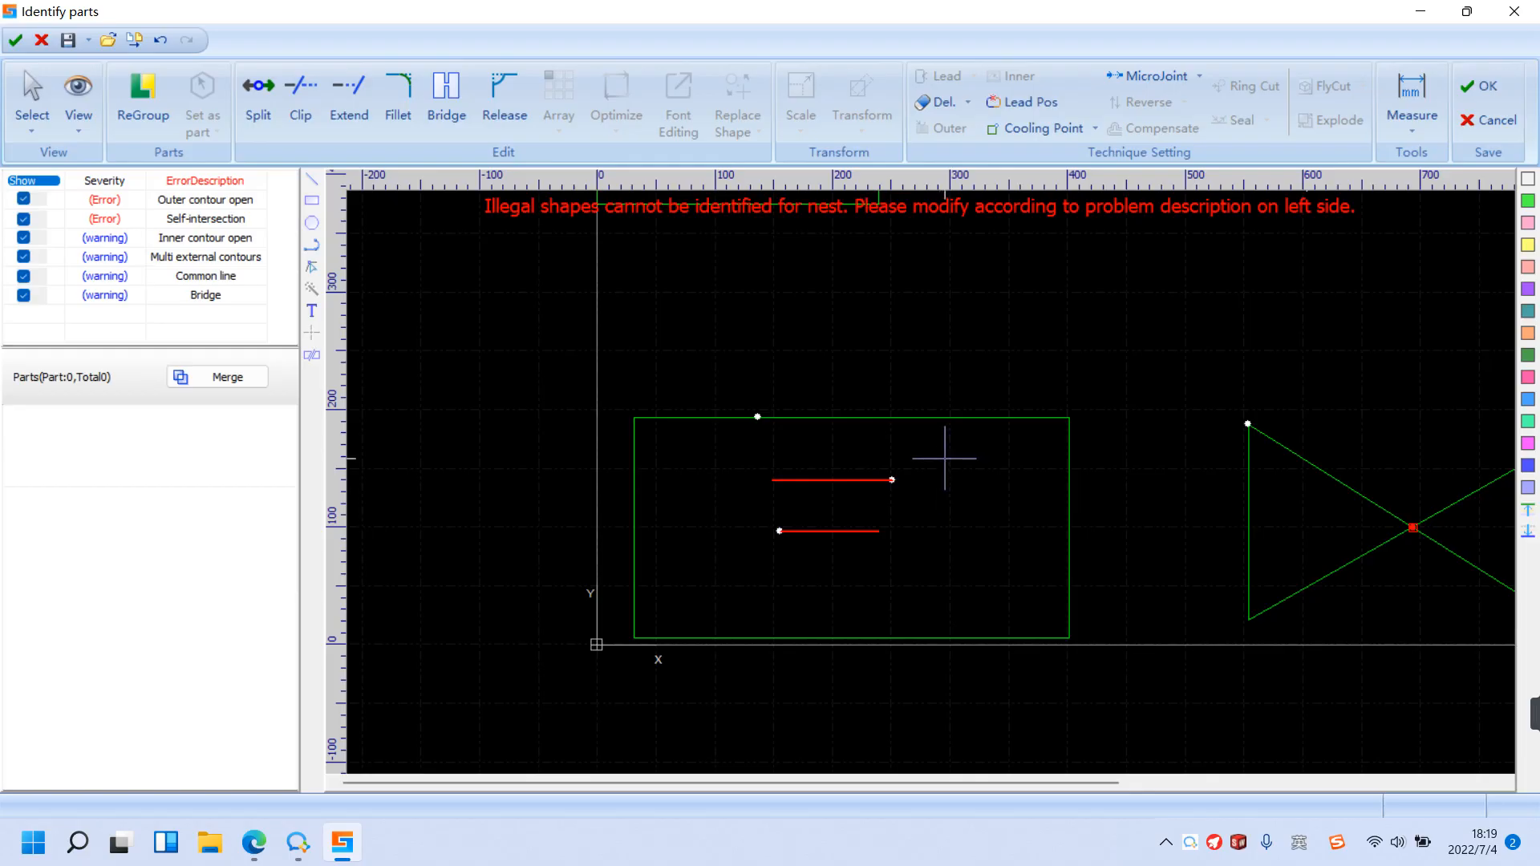
pyautogui.moveTo(917, 561); pyautogui.dragTo(797, 454)
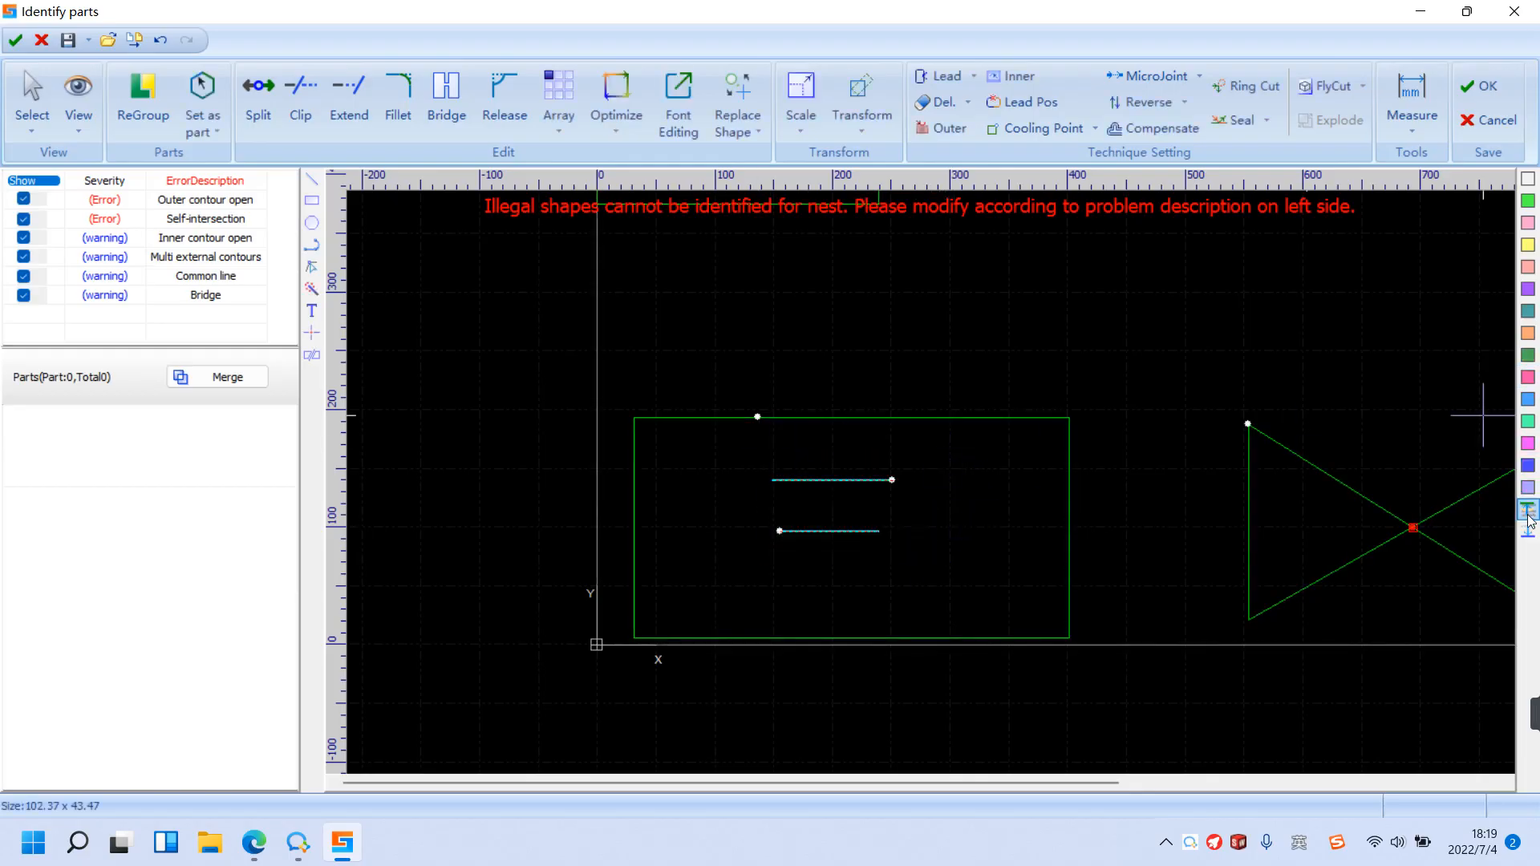
pyautogui.click(1124, 327)
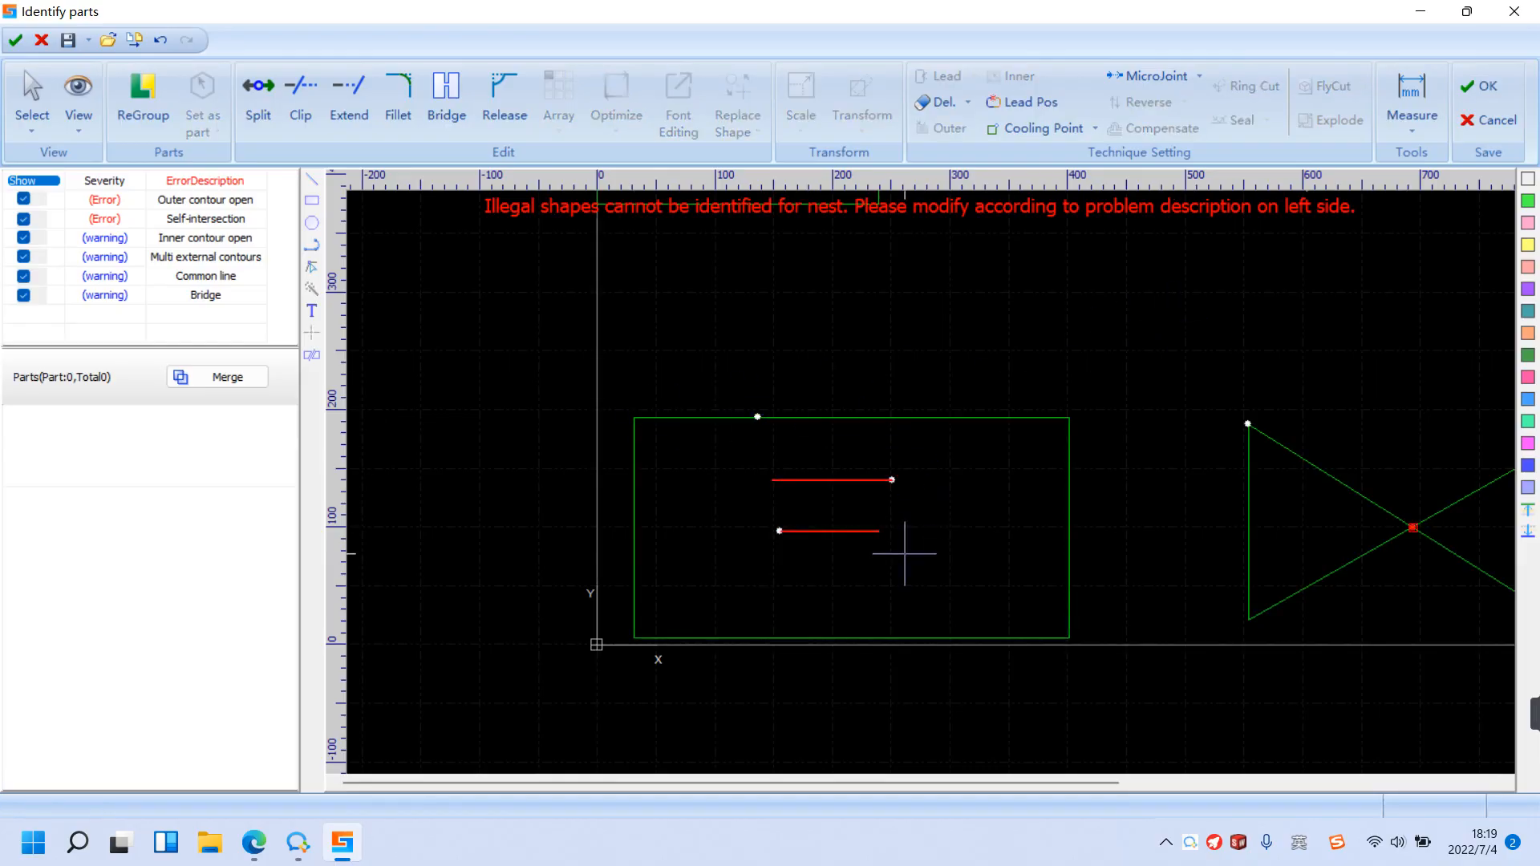
pyautogui.moveTo(904, 554); pyautogui.dragTo(763, 437)
pyautogui.click(859, 310)
pyautogui.moveTo(902, 554); pyautogui.dragTo(758, 440)
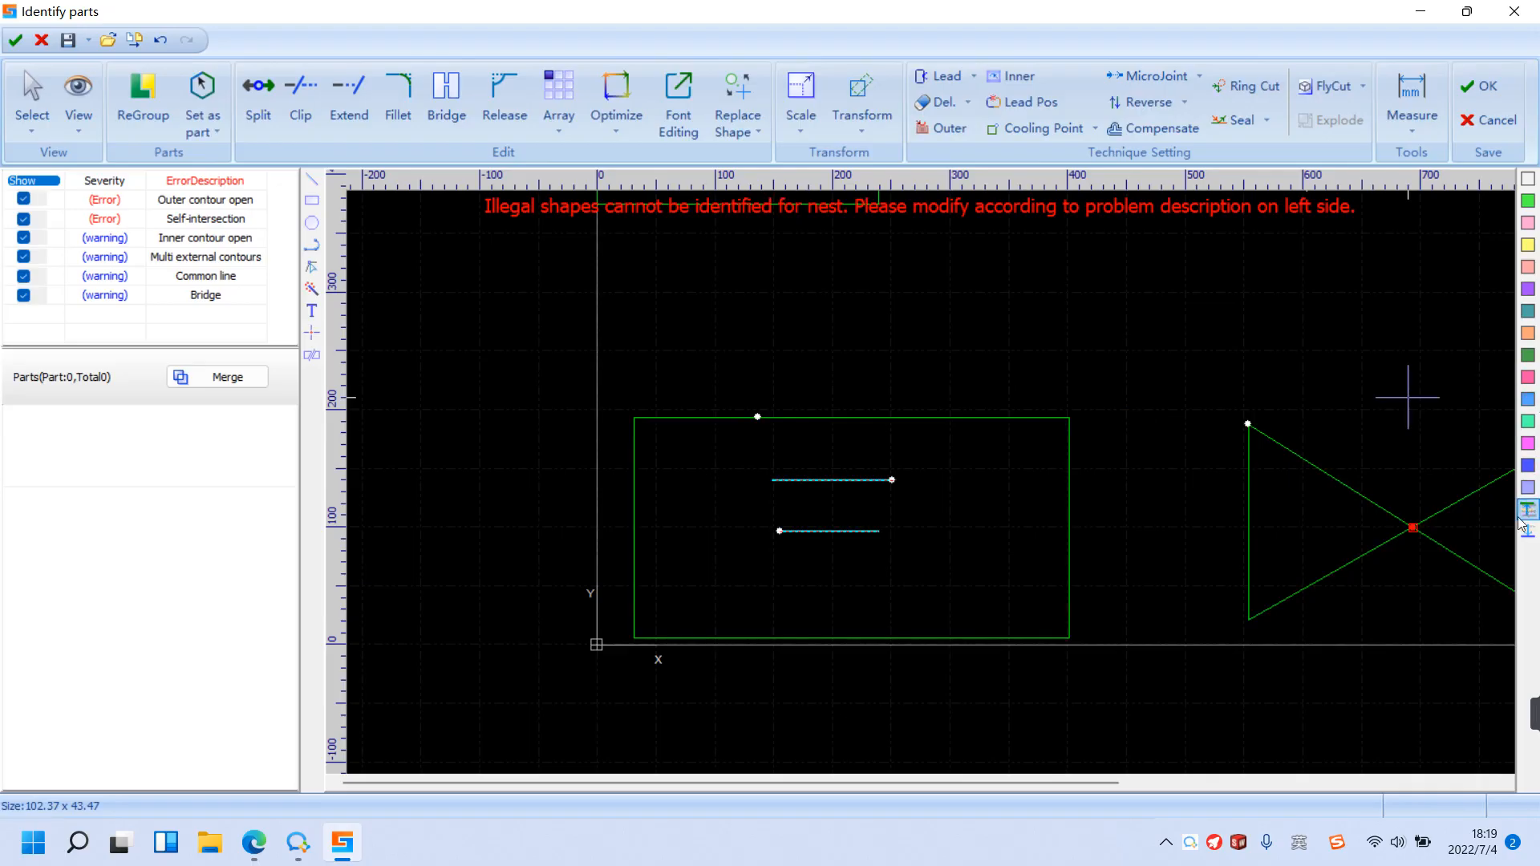
pyautogui.click(983, 506)
pyautogui.moveTo(923, 559); pyautogui.dragTo(772, 479)
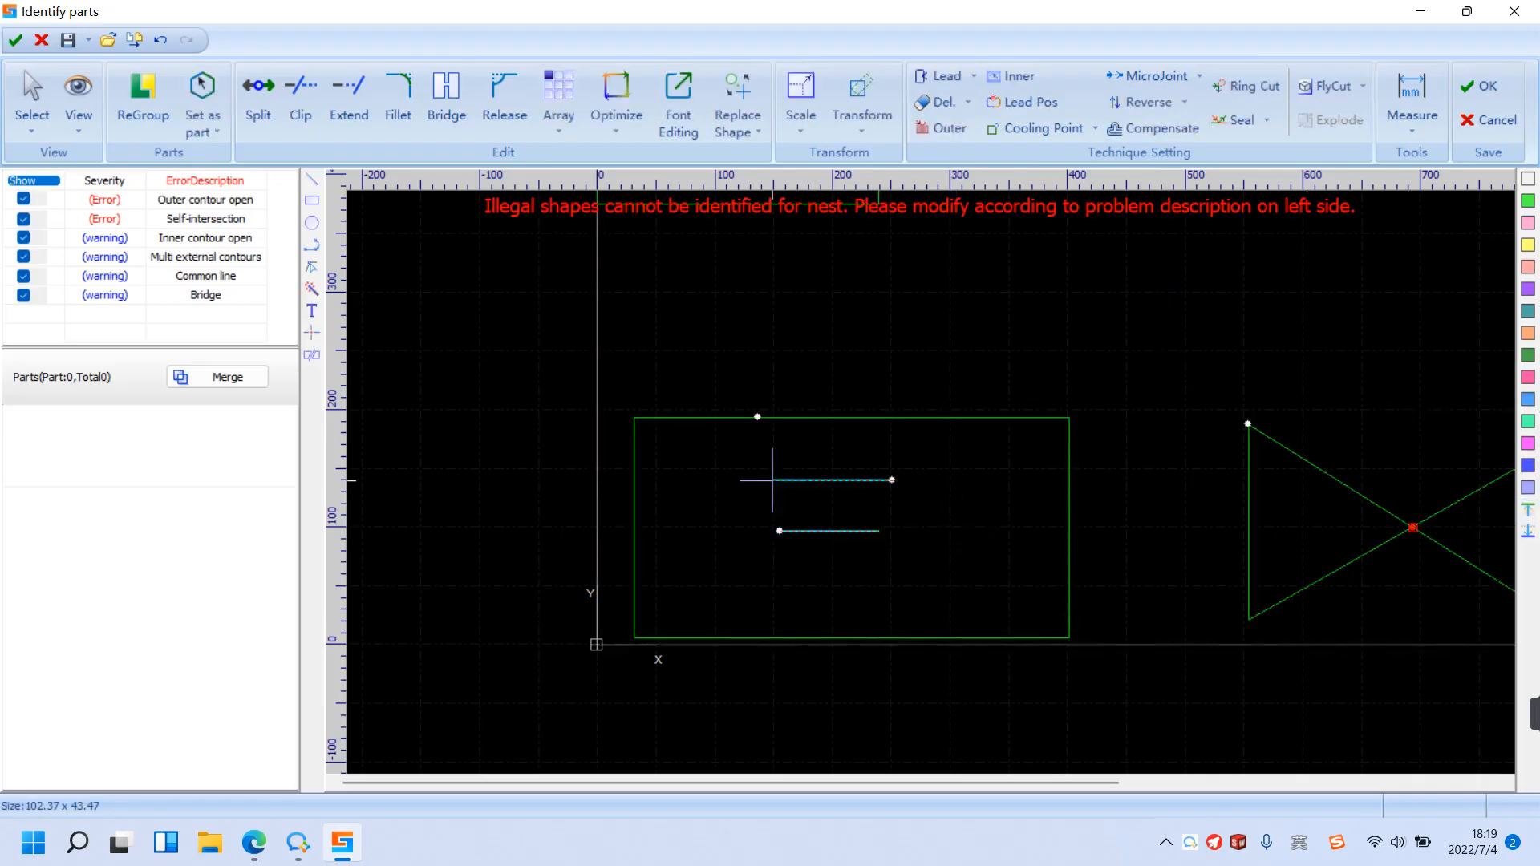
pyautogui.click(904, 302)
# Step: Clip the two line tails extending past the crossing point of the open lower-right shape, leaving a closed triangle
pyautogui.scroll(-3, 674, 492)
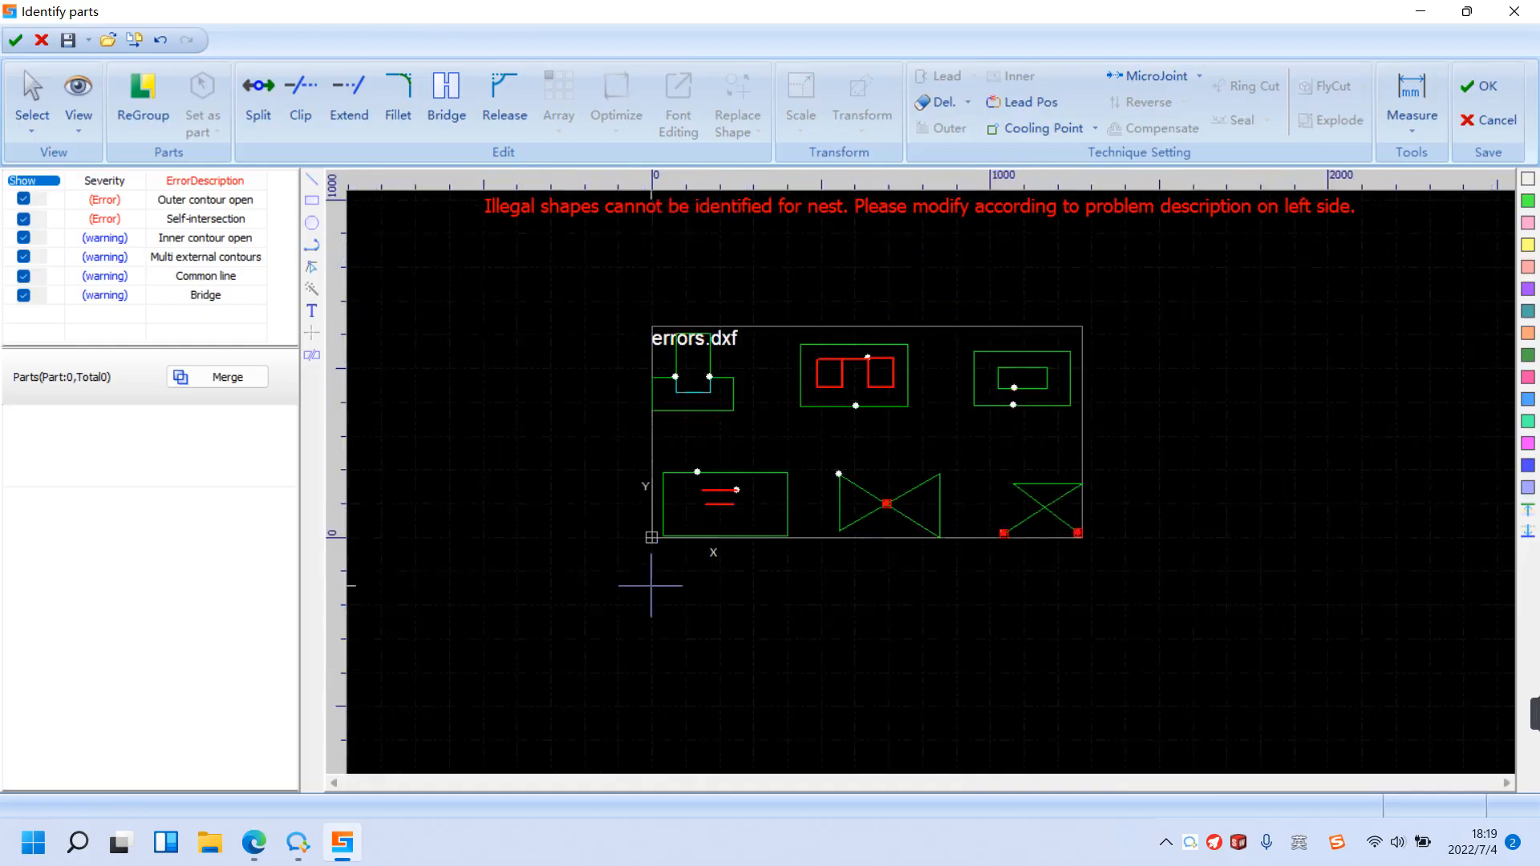
pyautogui.scroll(2, 878, 338)
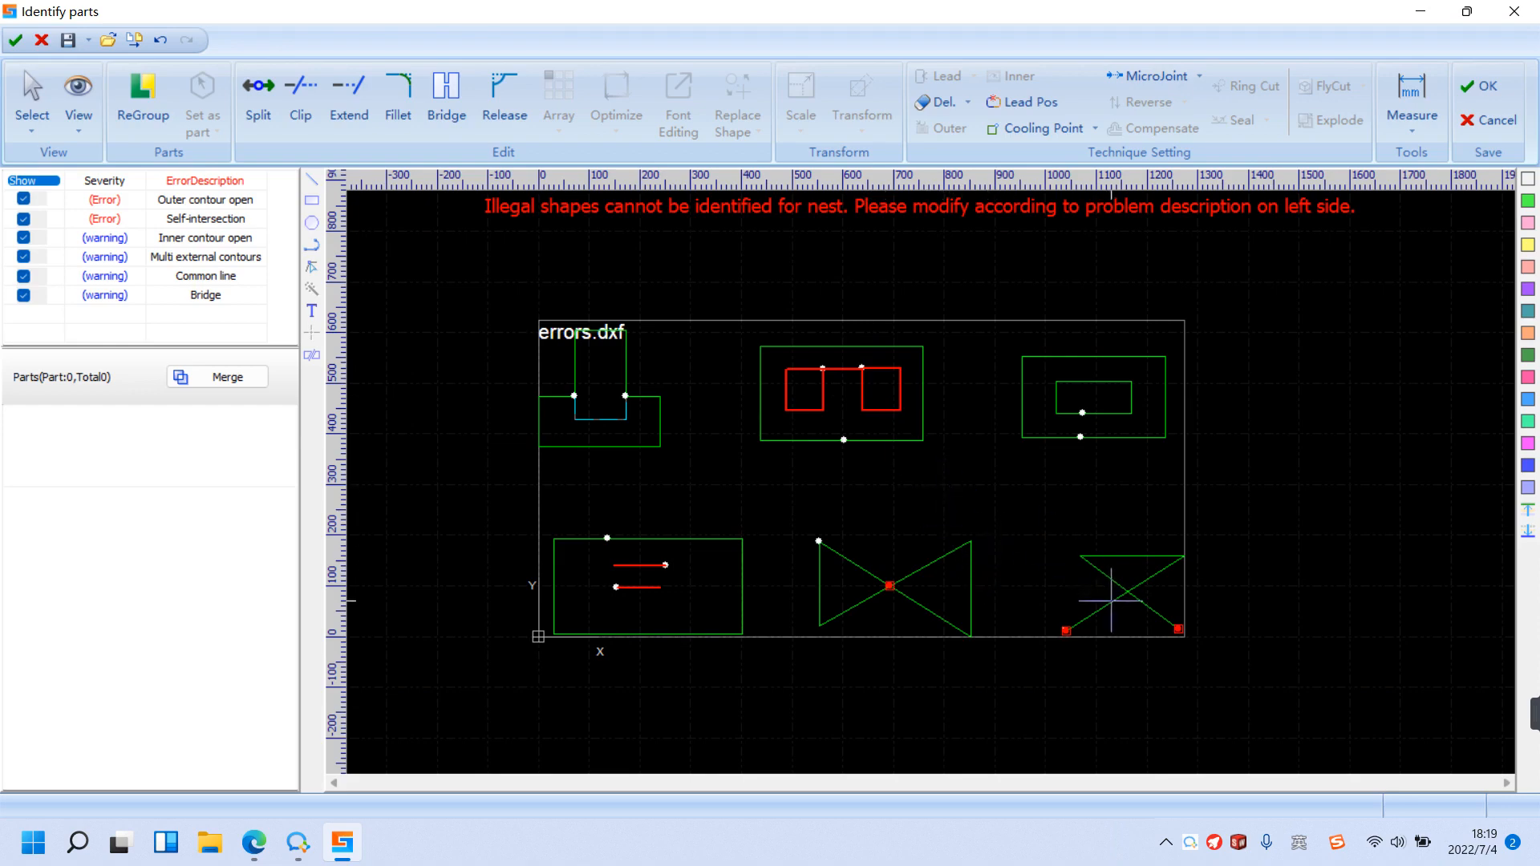
pyautogui.scroll(2, 1125, 614)
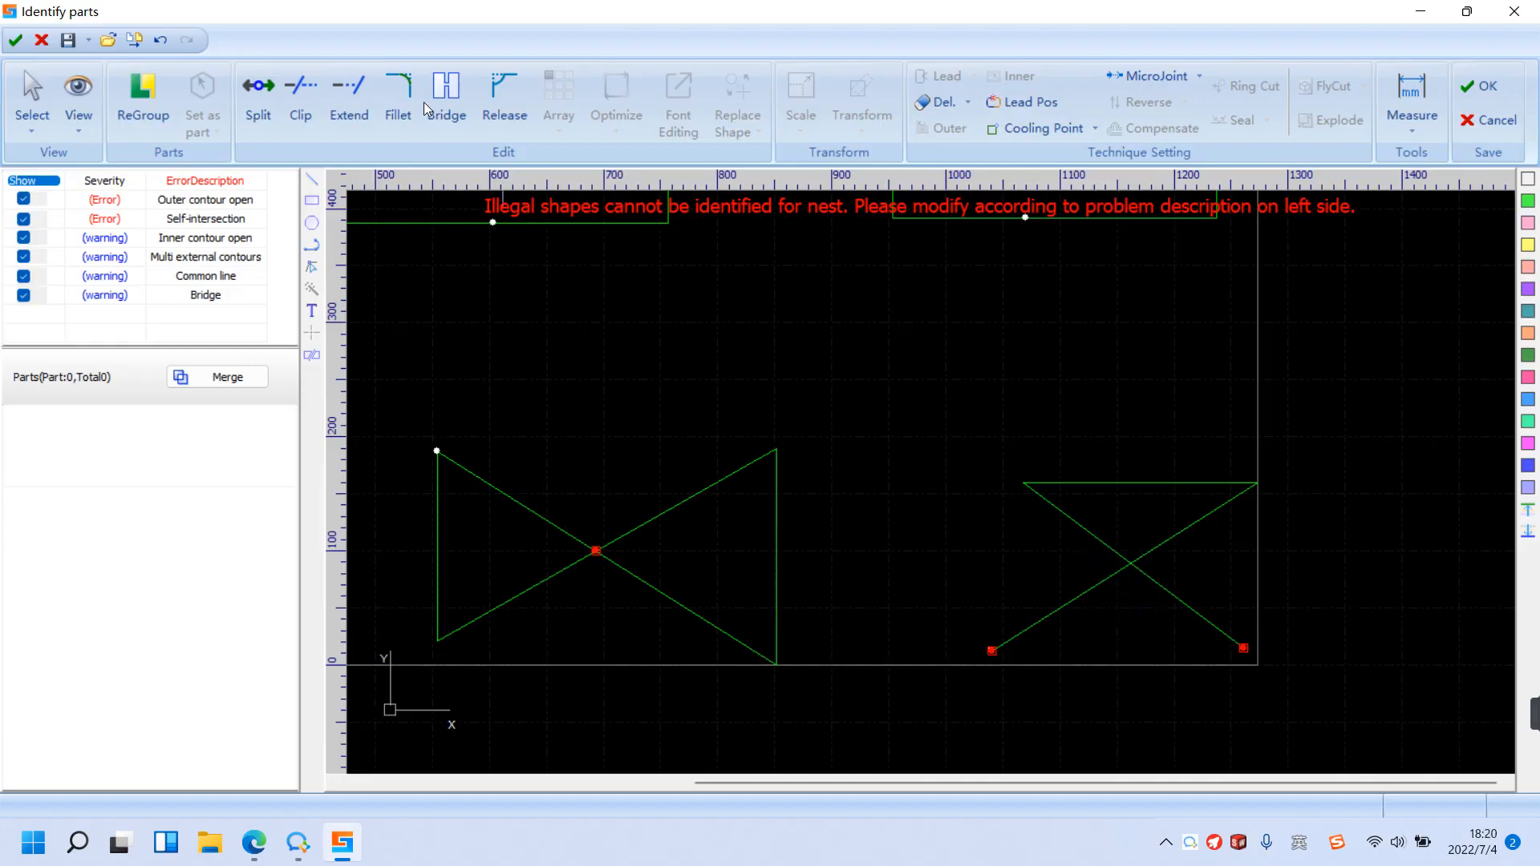
pyautogui.click(300, 98)
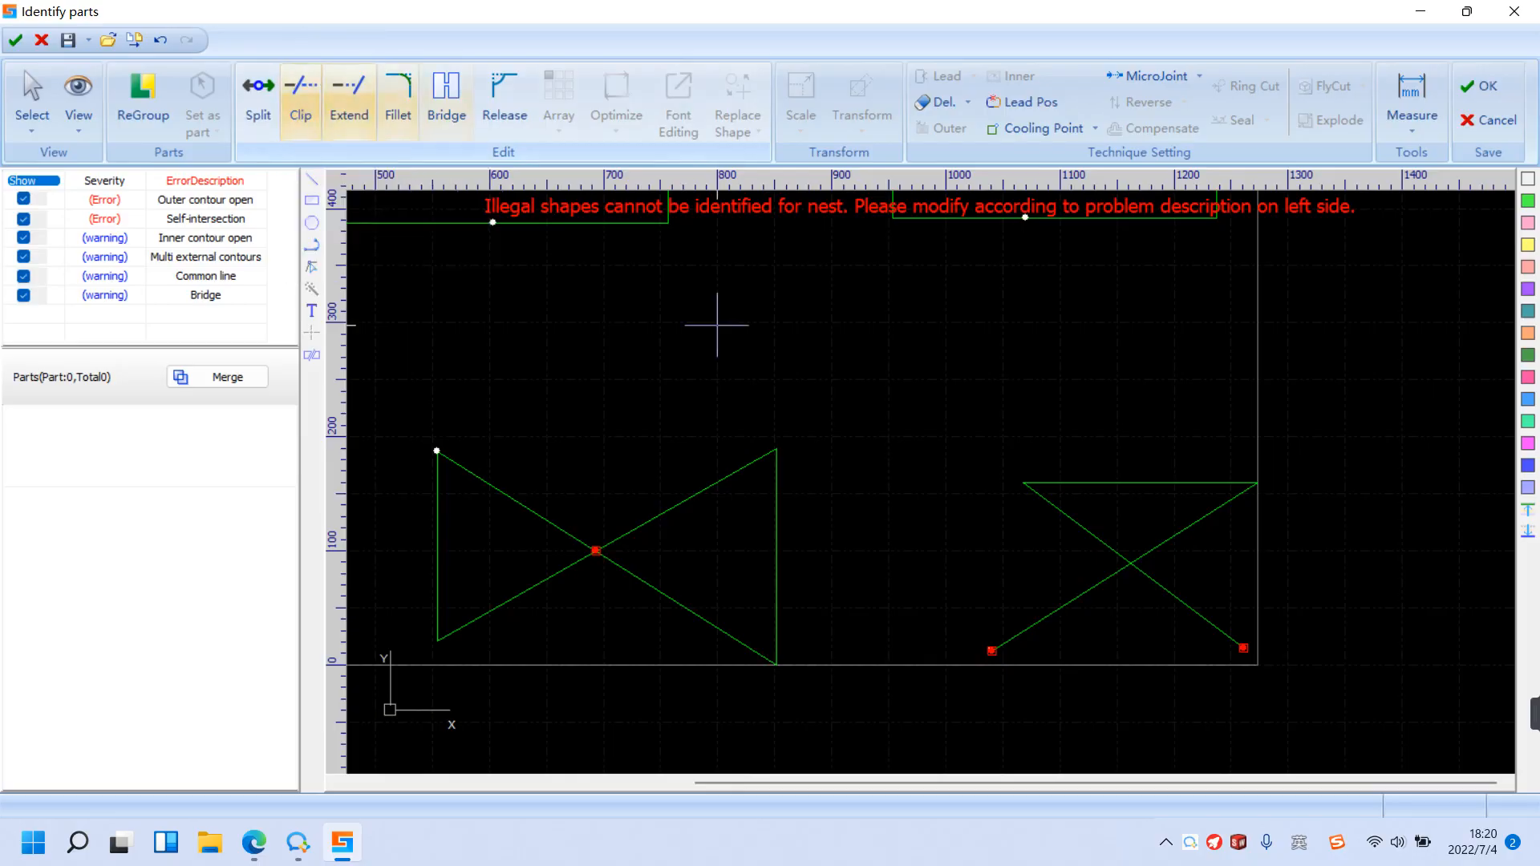
pyautogui.click(1082, 593)
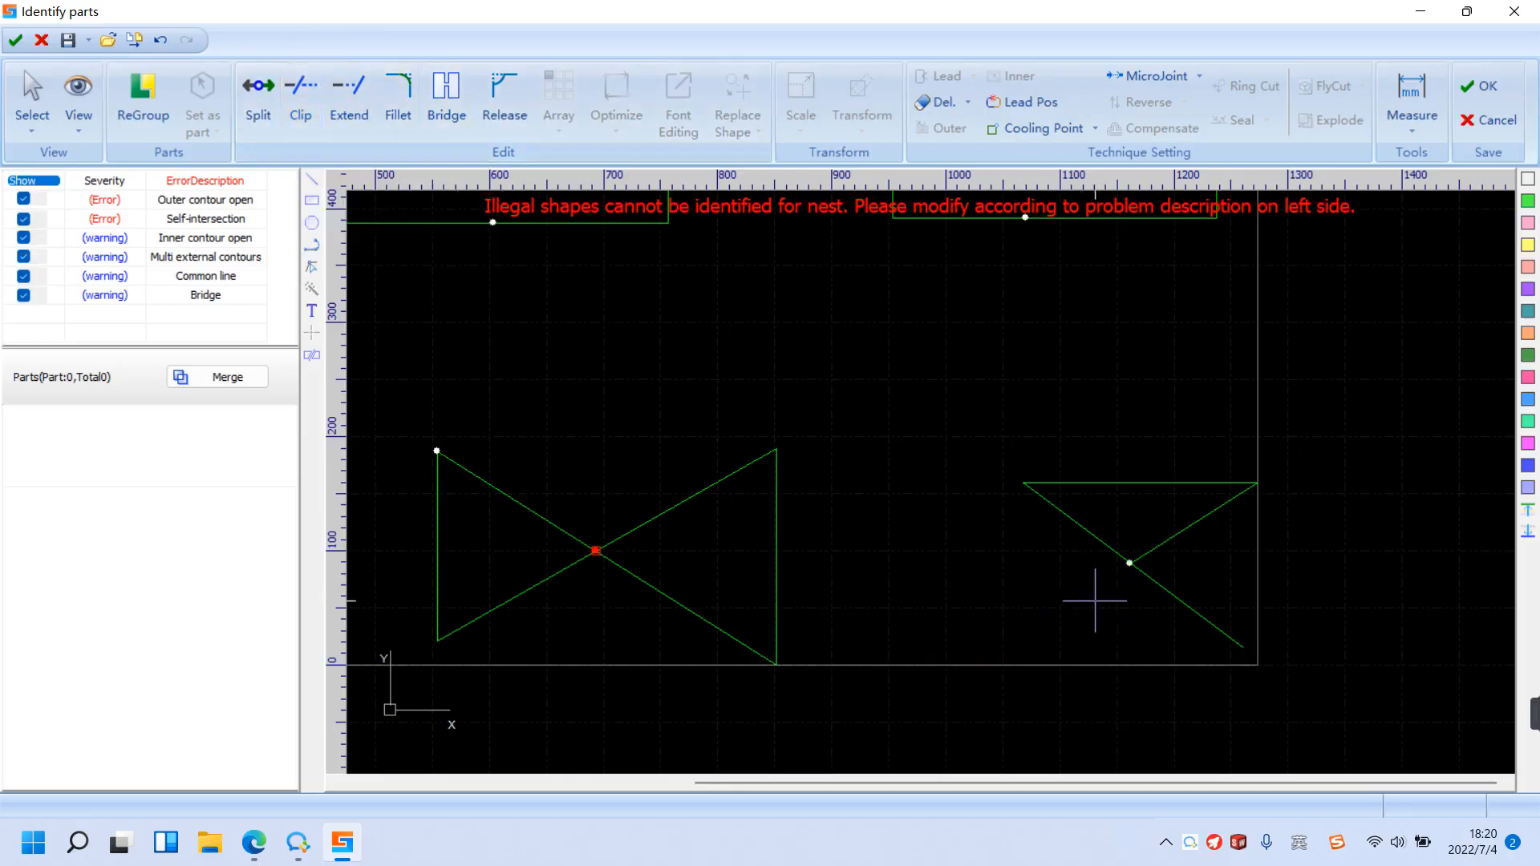
pyautogui.click(1159, 584)
pyautogui.rightClick(985, 347)
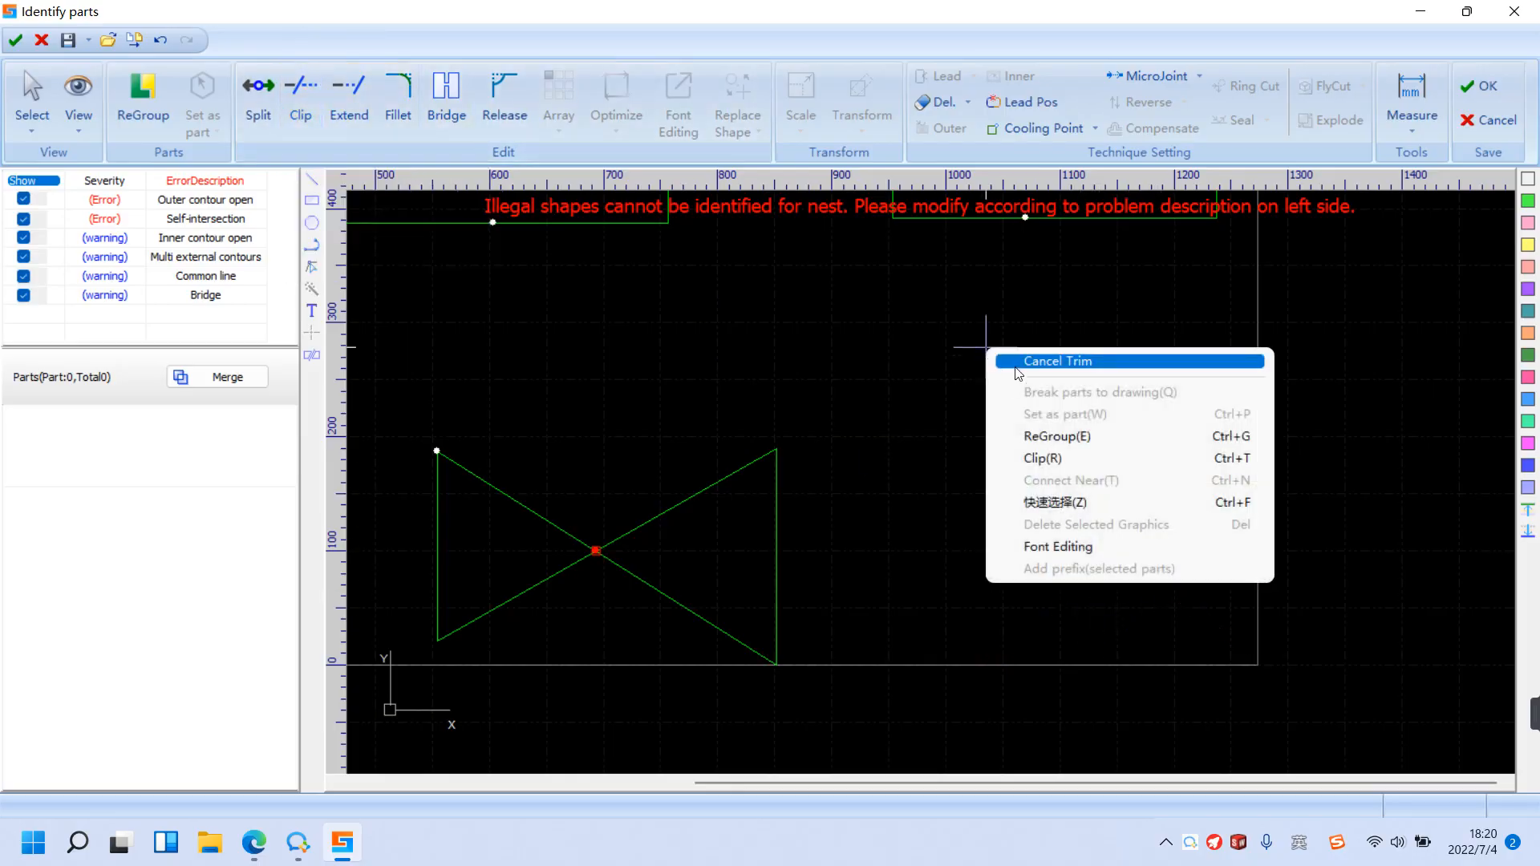
pyautogui.click(1016, 365)
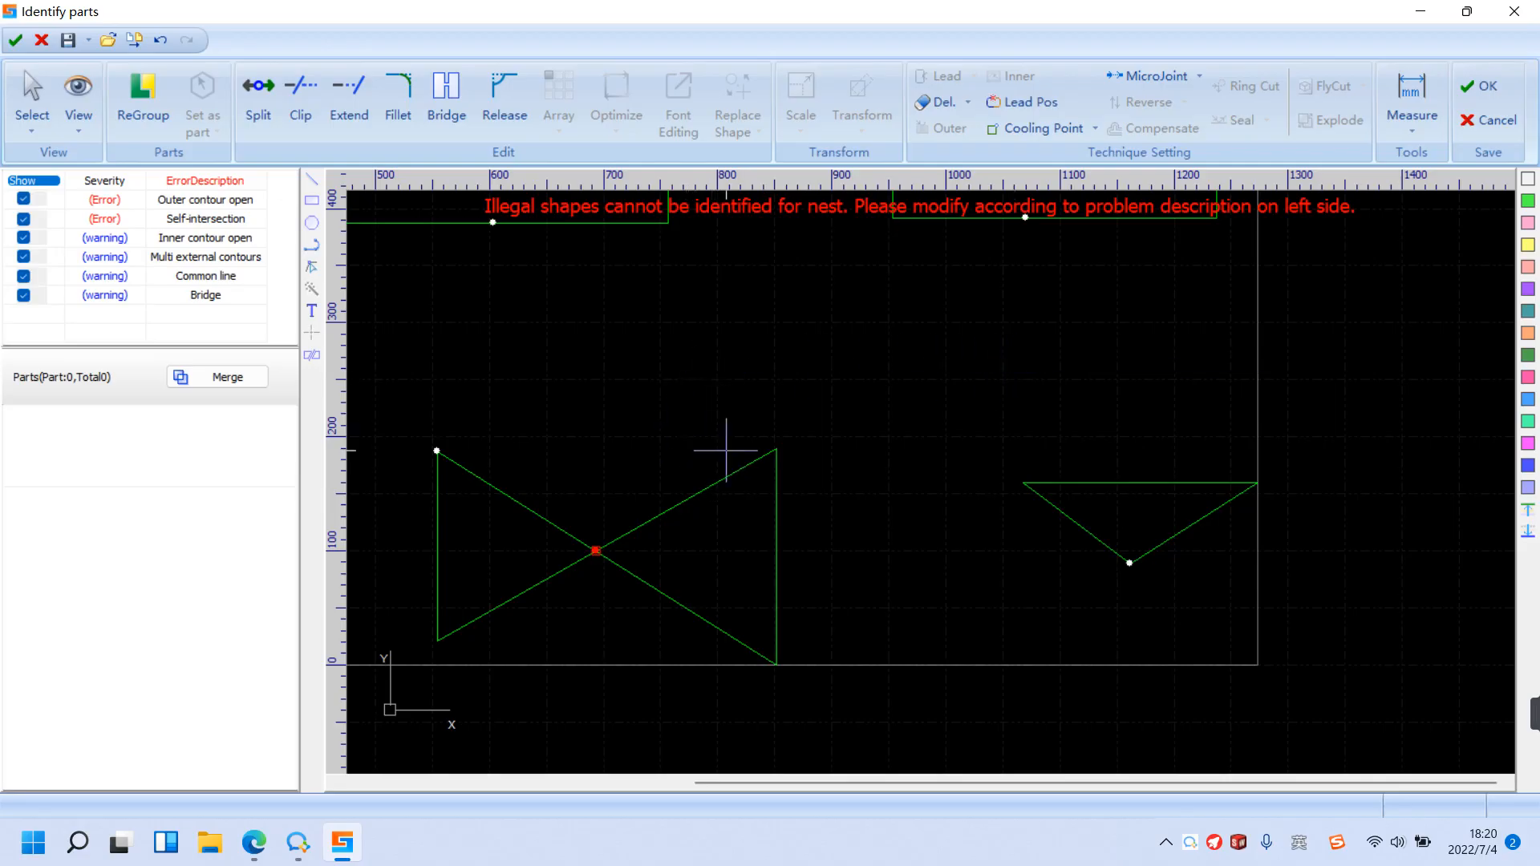
# Step: Delete the short line bridging the two inner squares of the upper-middle rectangle
pyautogui.scroll(-1, 1093, 540)
pyautogui.scroll(-1, 802, 541)
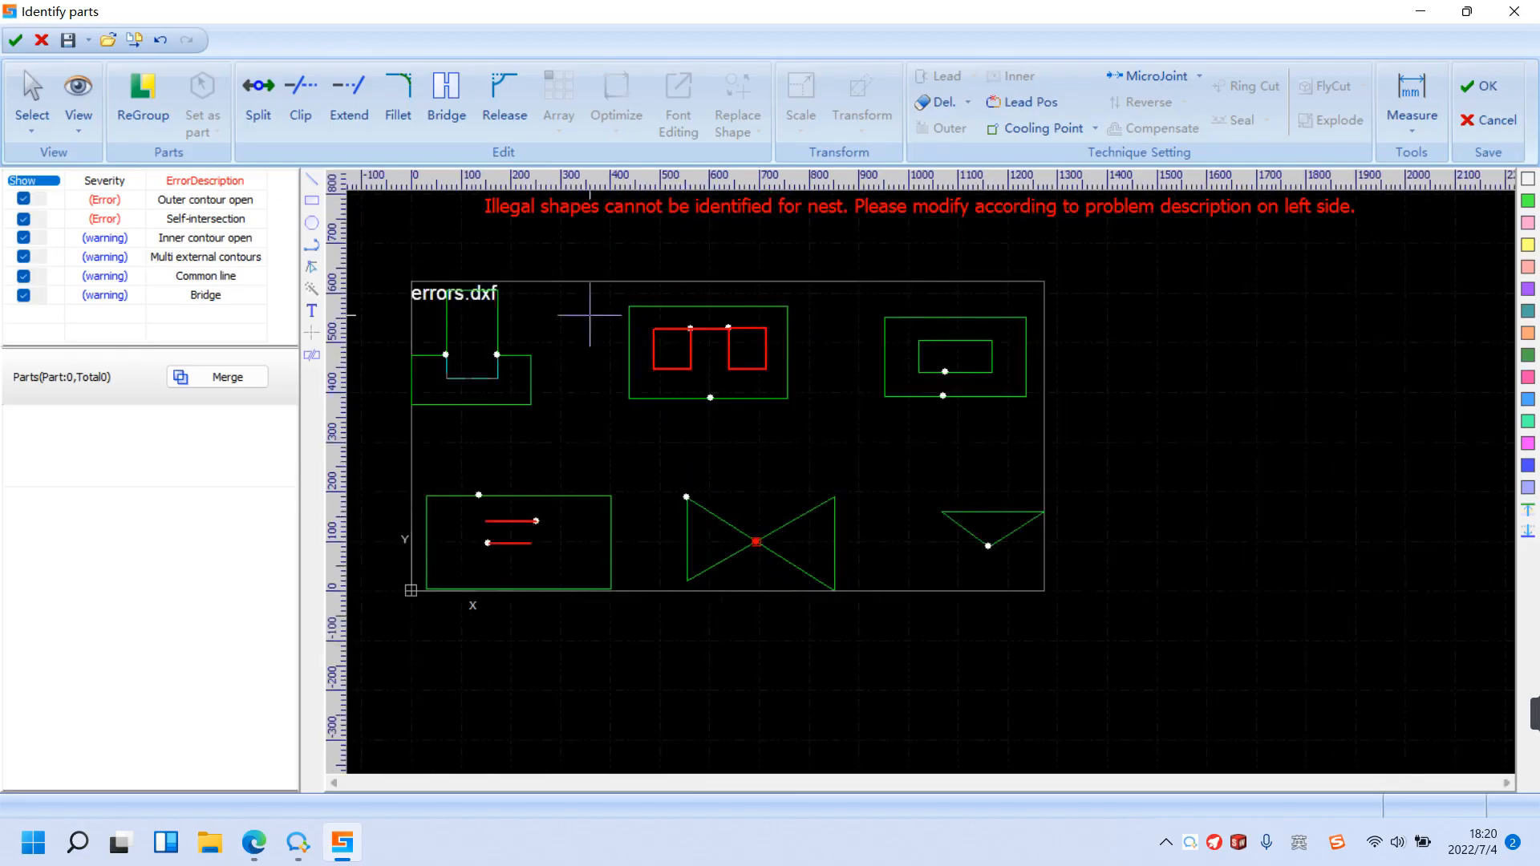
pyautogui.scroll(1, 589, 315)
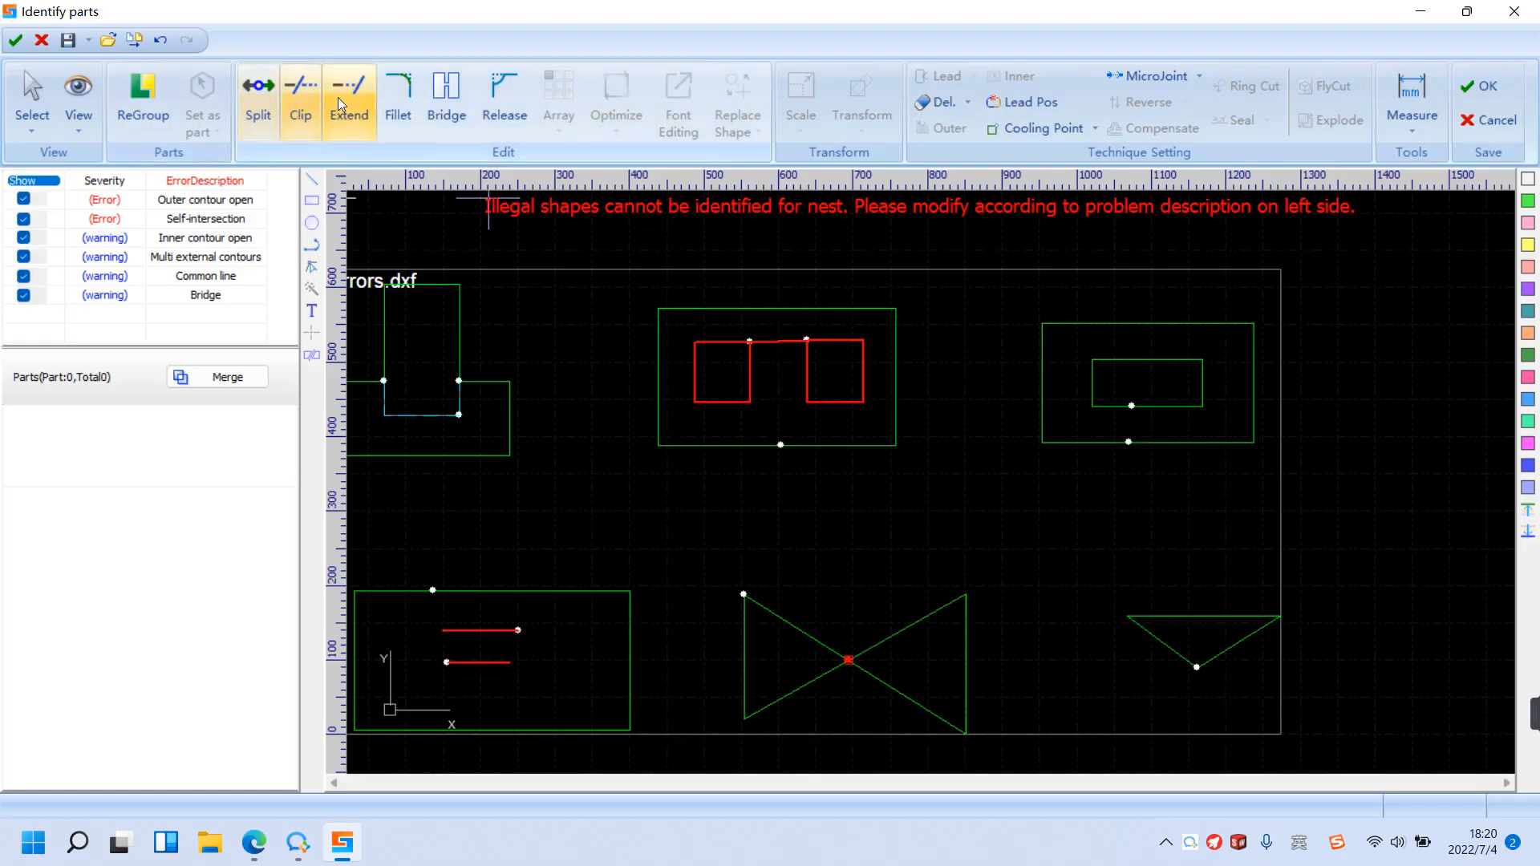
pyautogui.scroll(2, 771, 342)
pyautogui.click(772, 342)
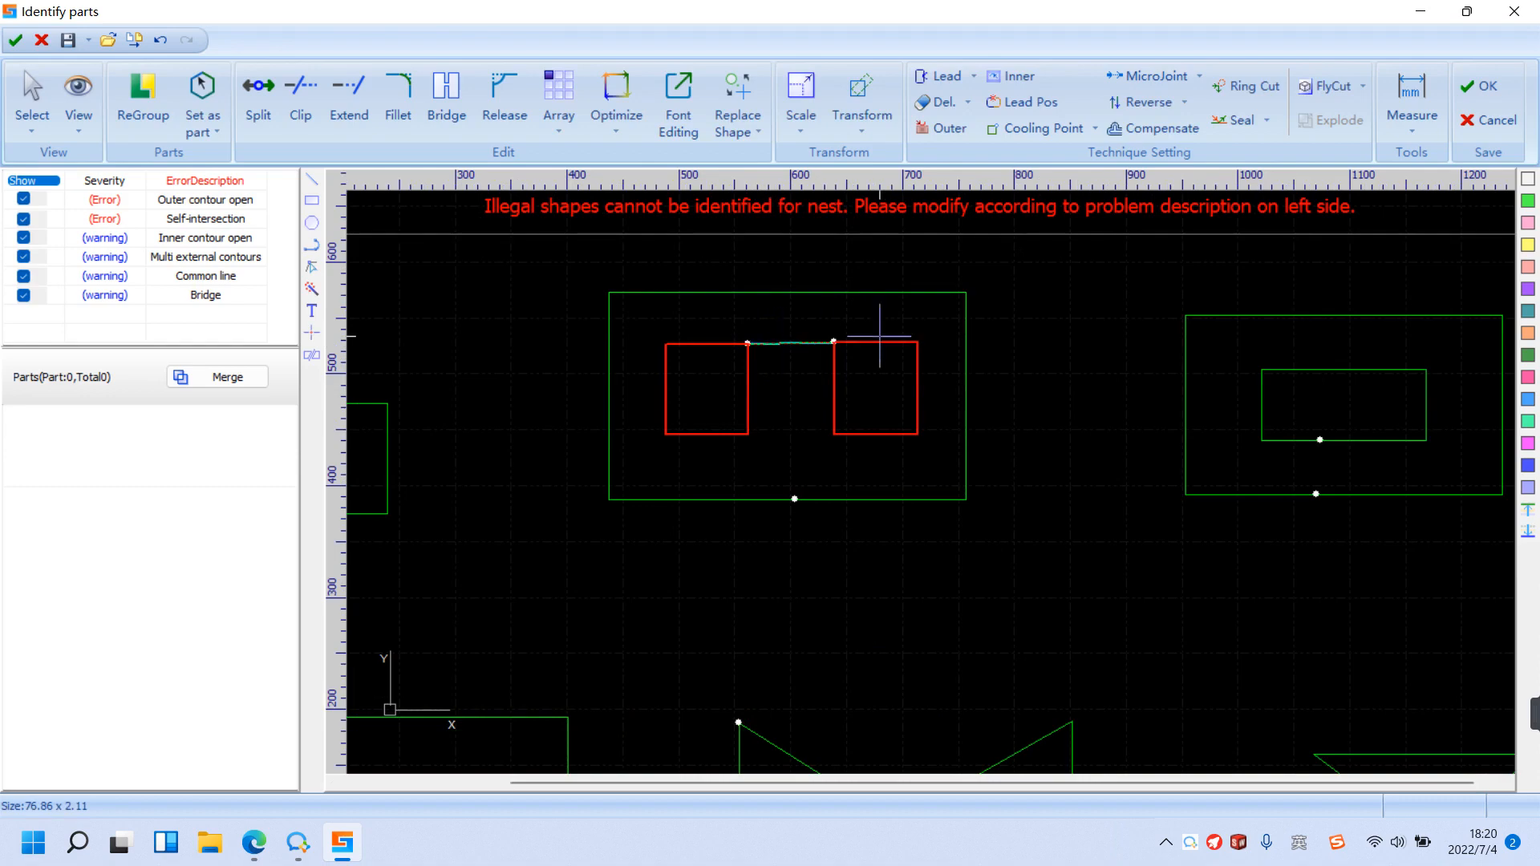
pyautogui.press('Delete')
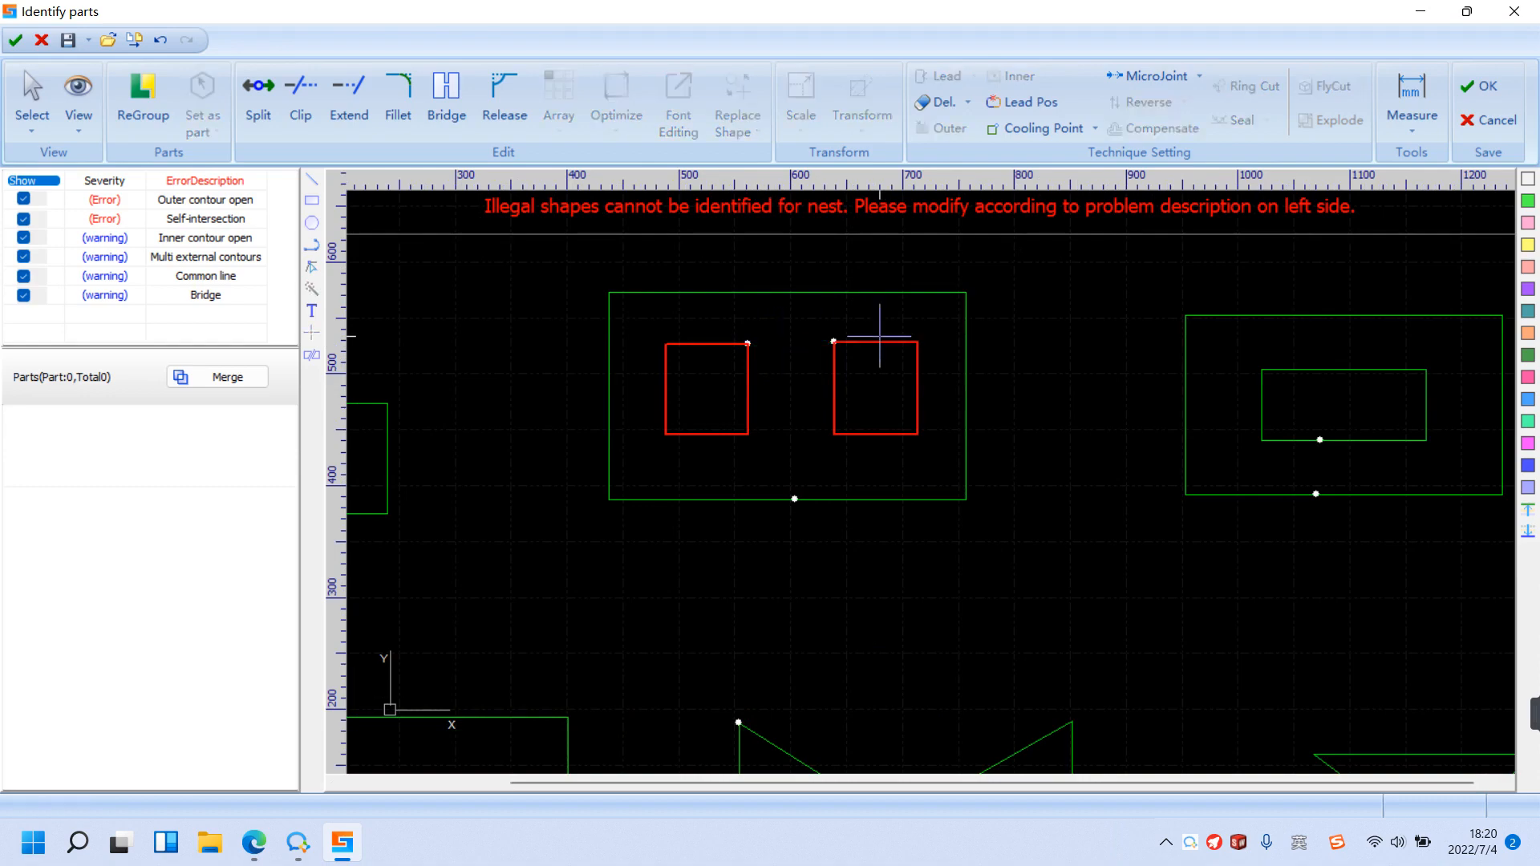
# Step: Force the self-intersecting bow-tie shape to be set as a part, dismiss the tool path notice and clear the selection
pyautogui.scroll(-2, 1041, 357)
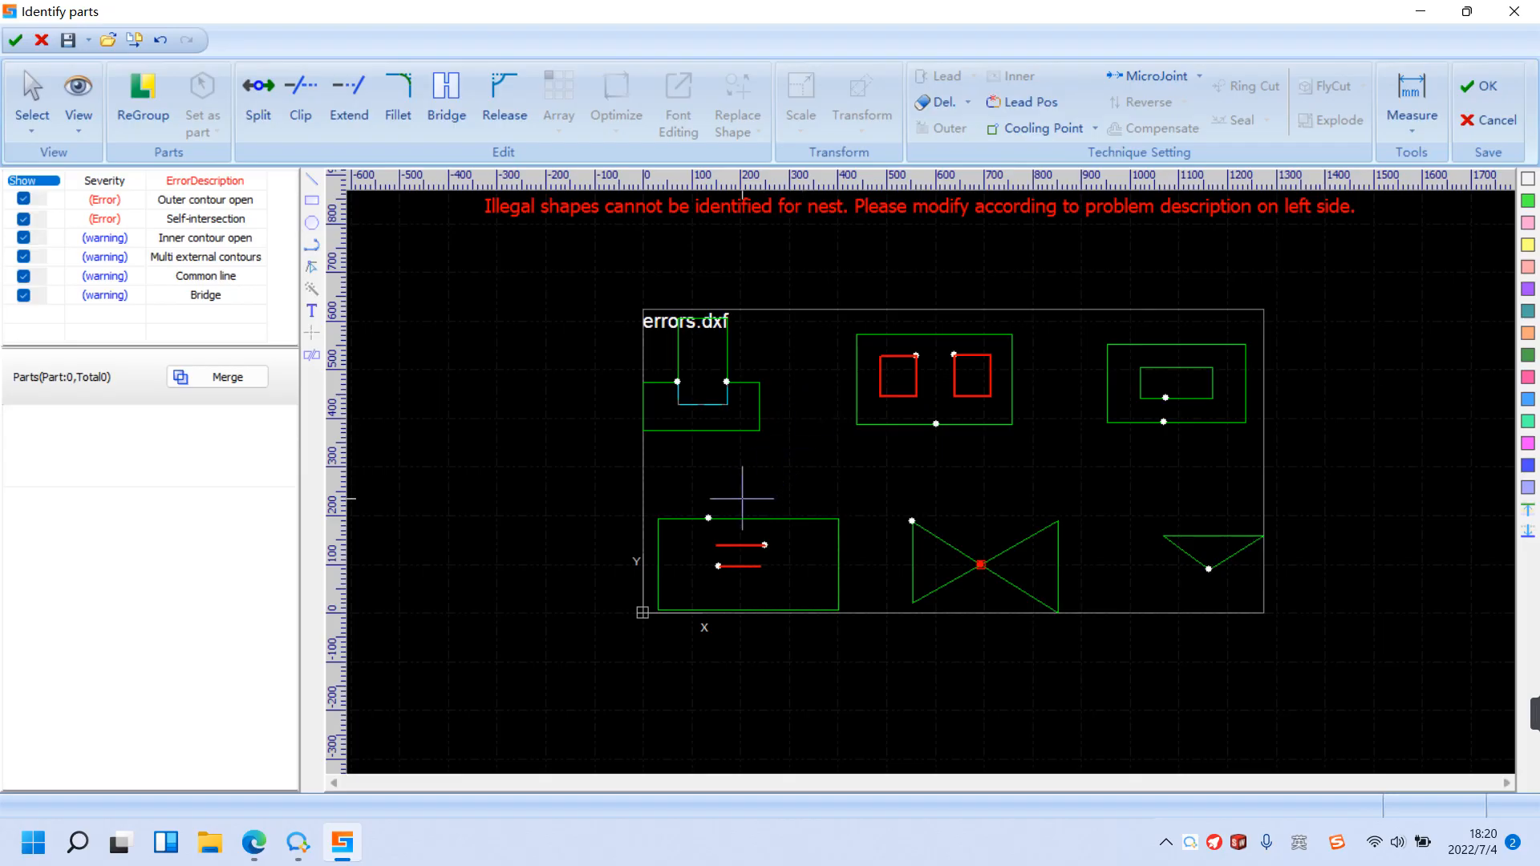
pyautogui.scroll(1, 985, 613)
pyautogui.scroll(1, 985, 615)
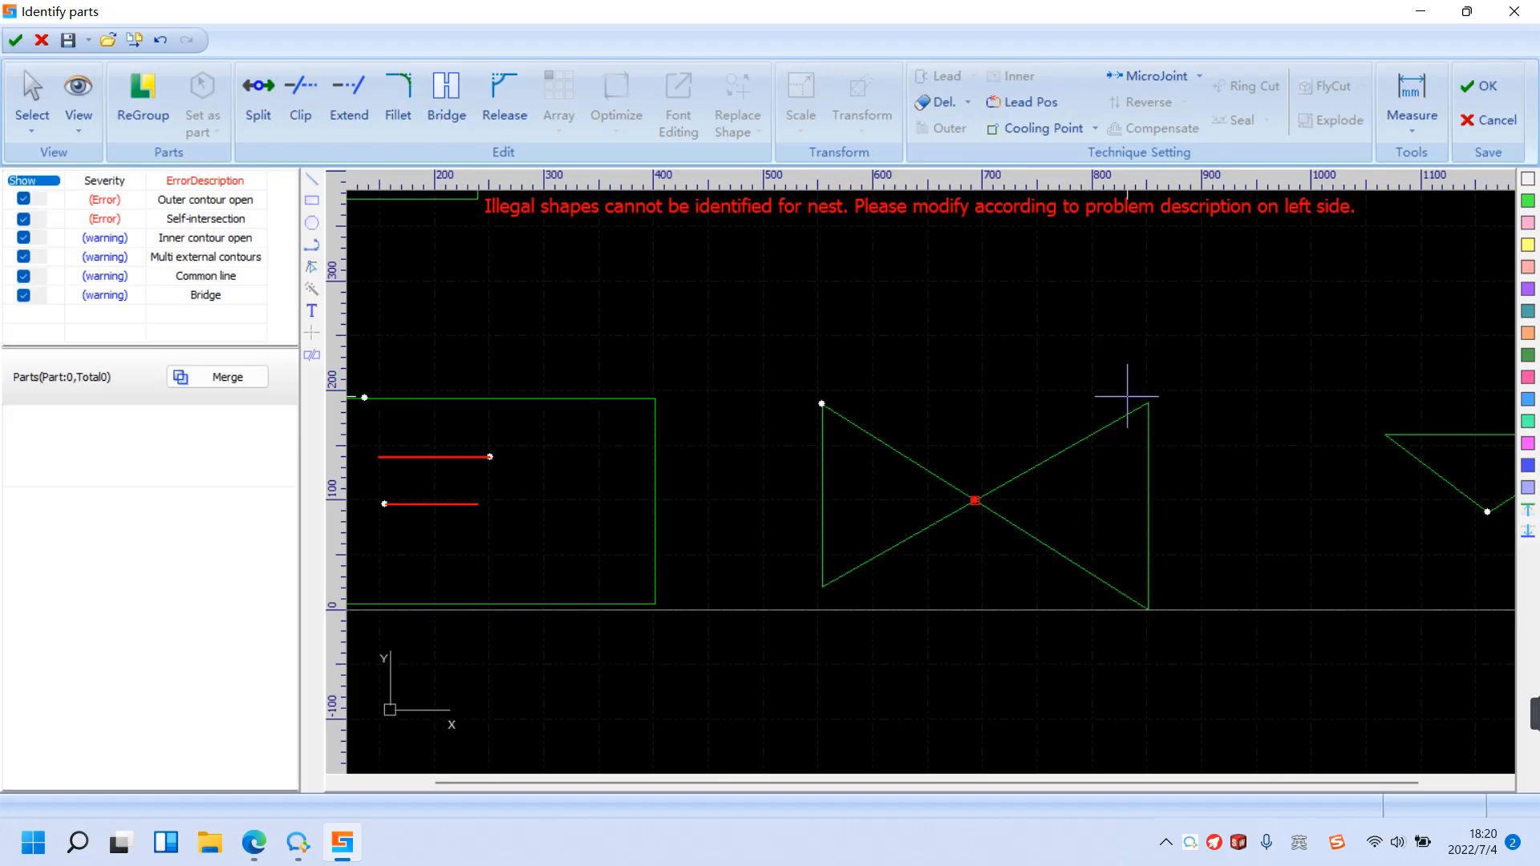
pyautogui.moveTo(1155, 413); pyautogui.dragTo(991, 523)
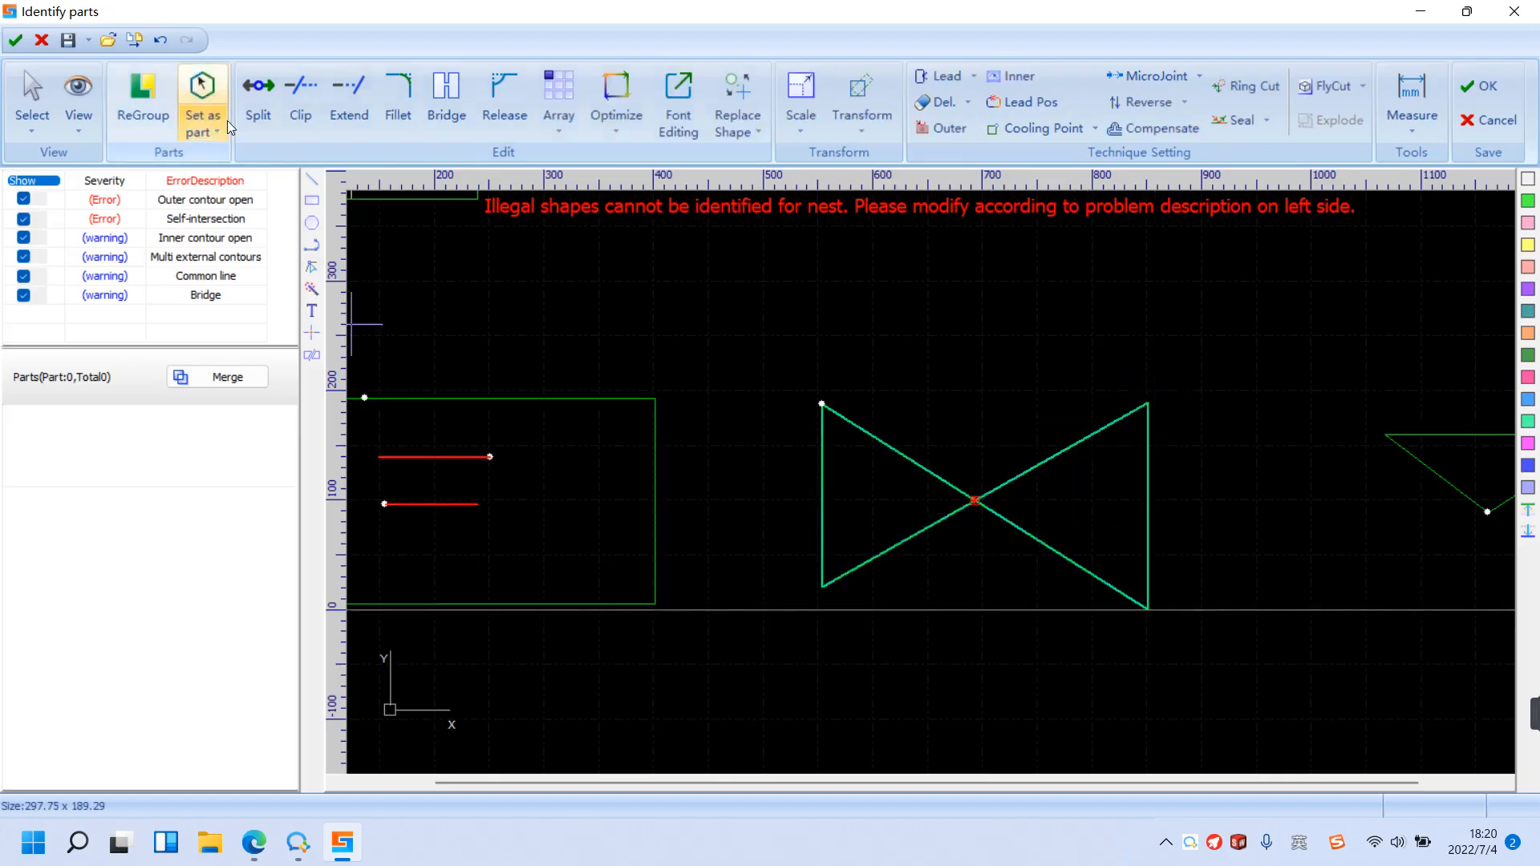
pyautogui.click(203, 127)
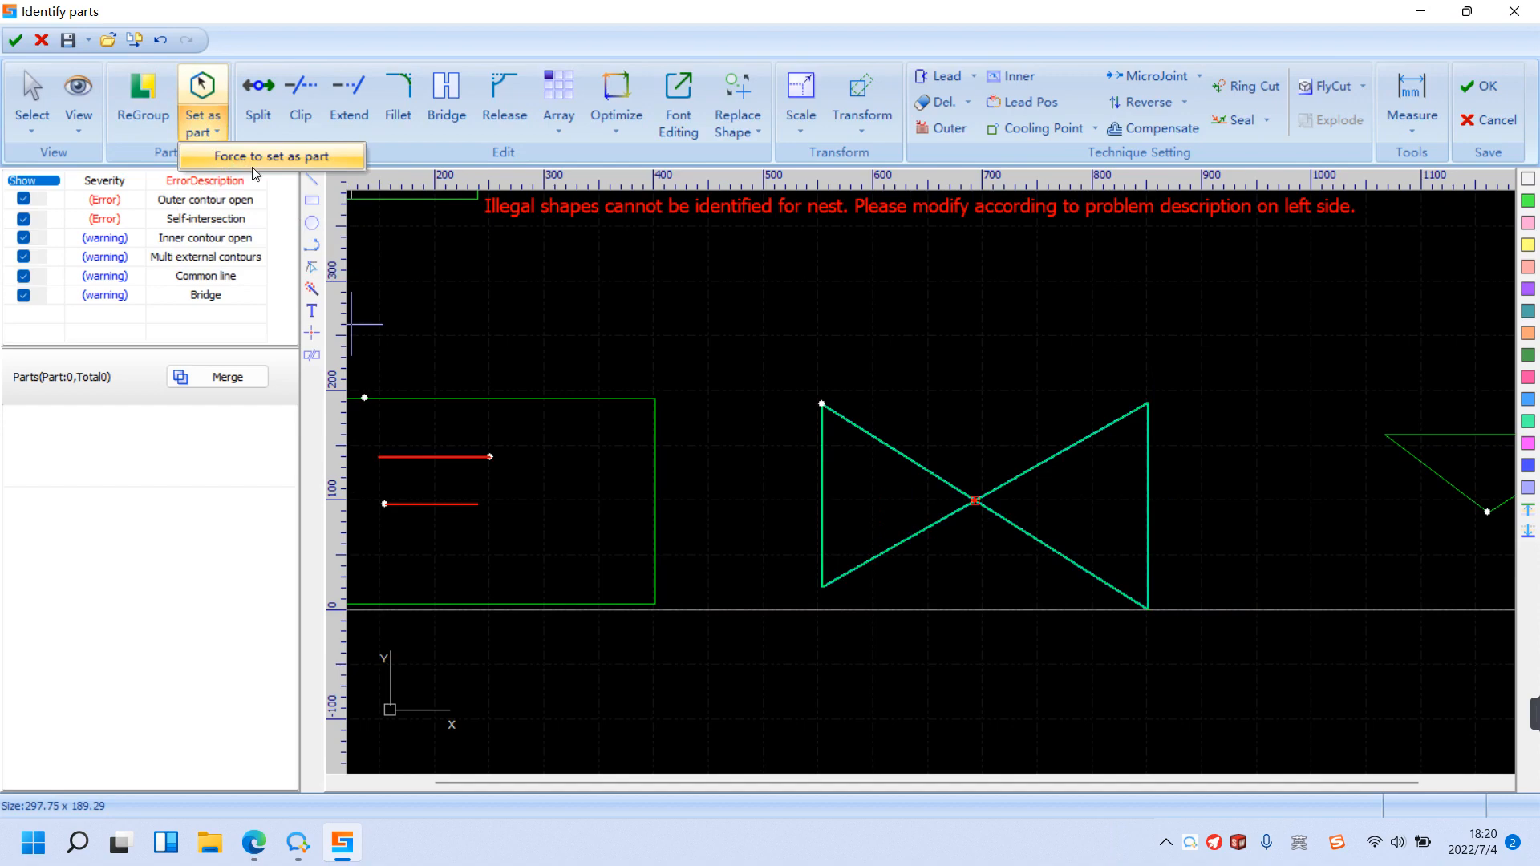
pyautogui.click(273, 158)
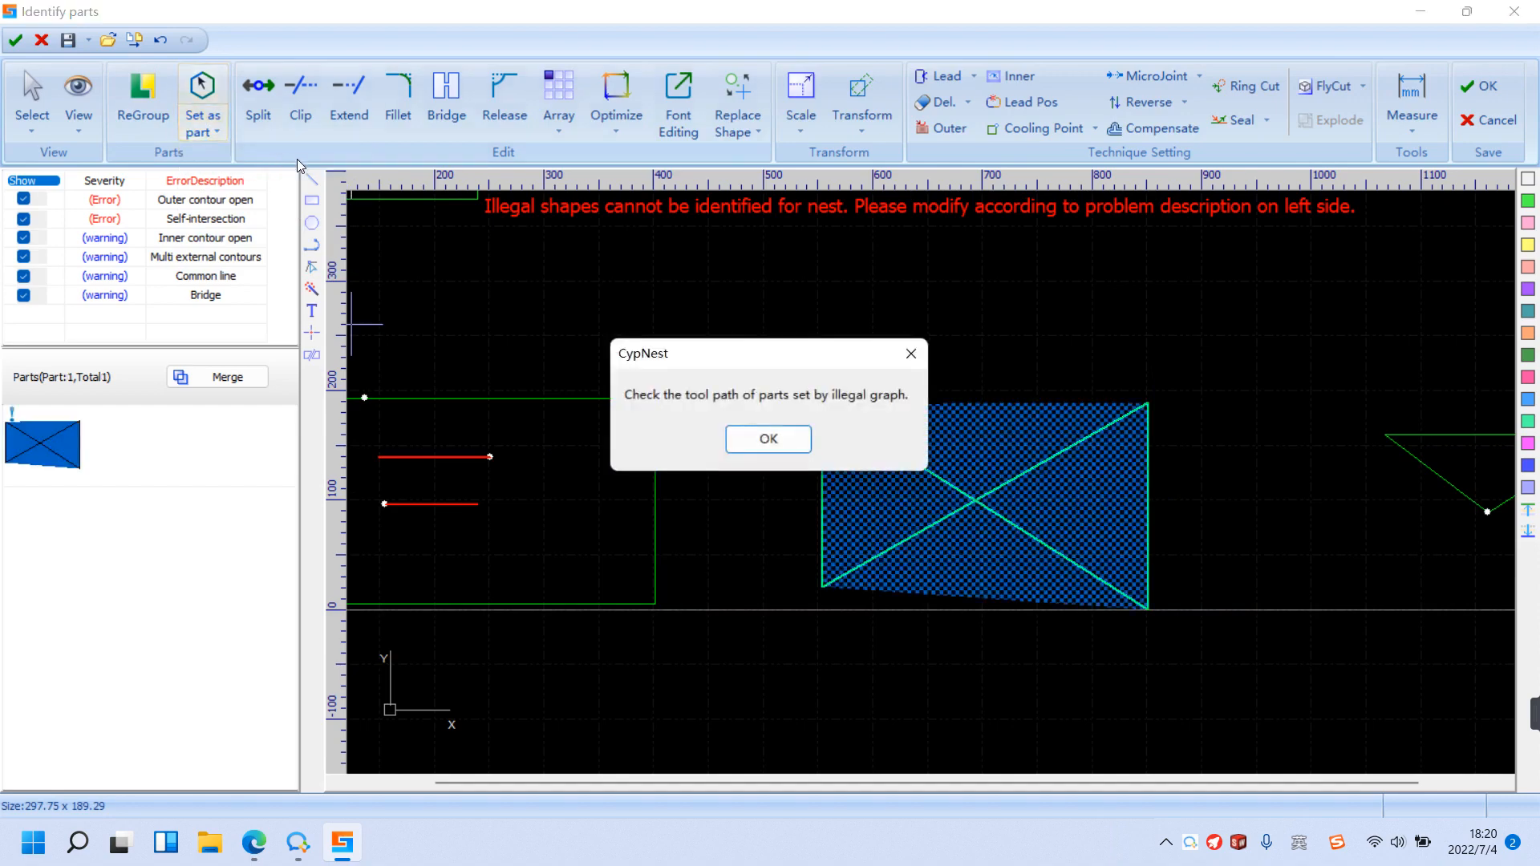
pyautogui.click(769, 440)
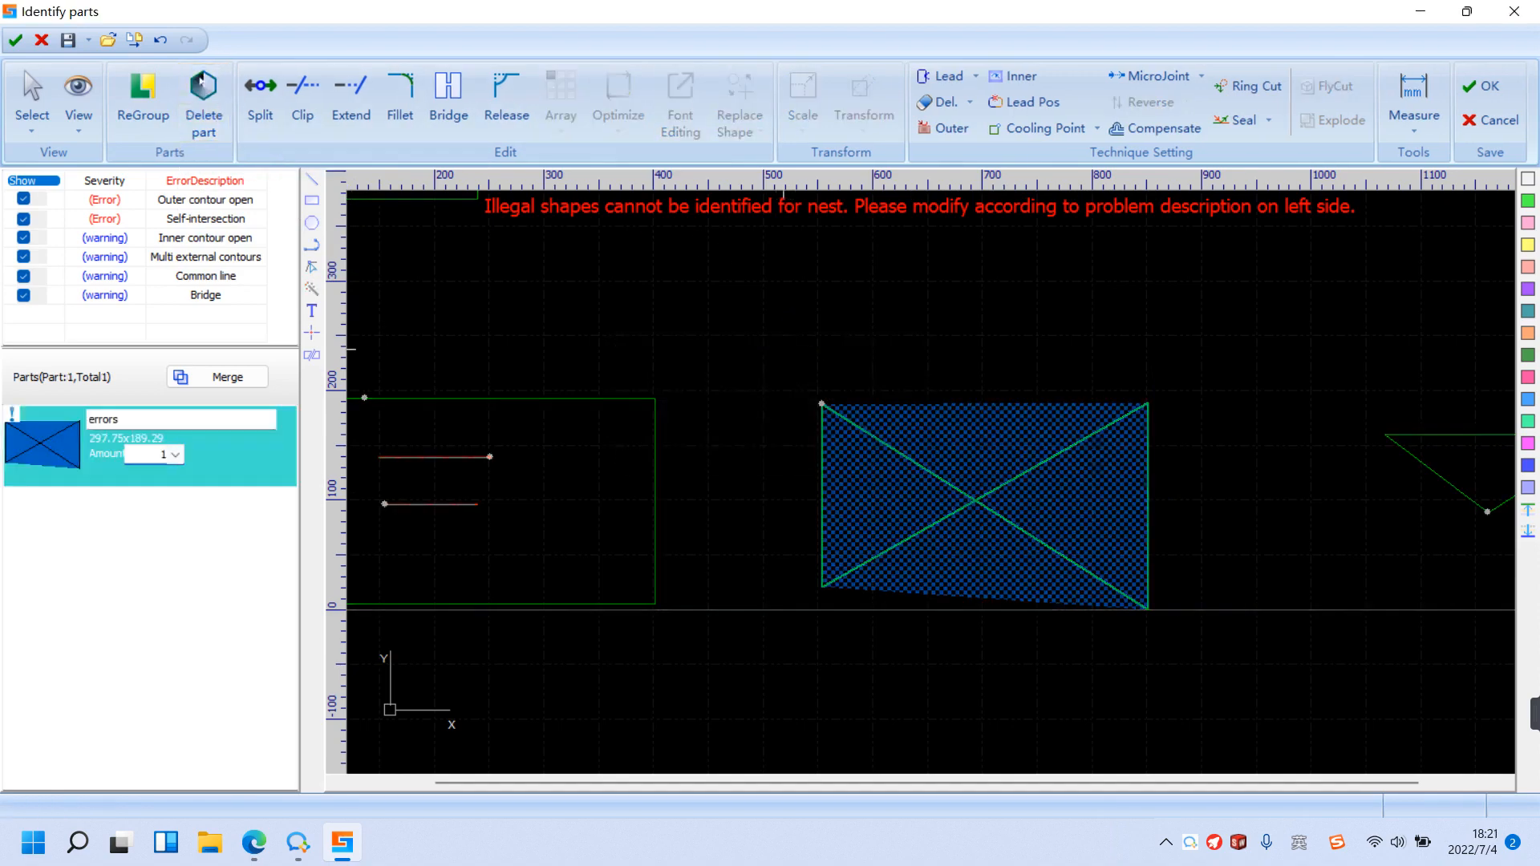
pyautogui.click(766, 357)
# Step: Regroup the whole errors.dxf drawing so that all its repaired shapes are identified as parts
pyautogui.scroll(-5, 754, 402)
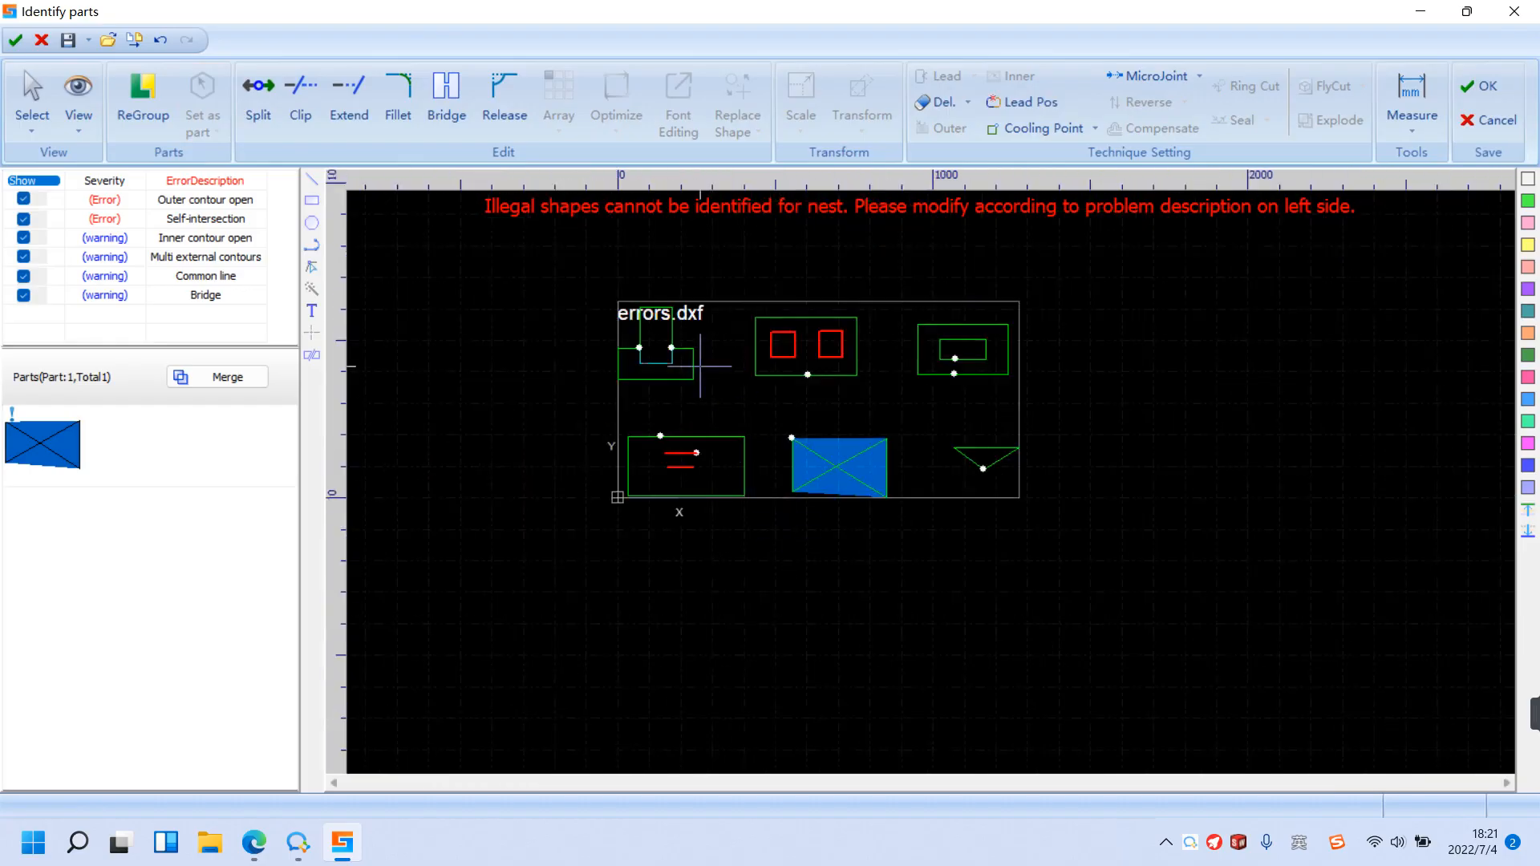
pyautogui.scroll(2, 697, 366)
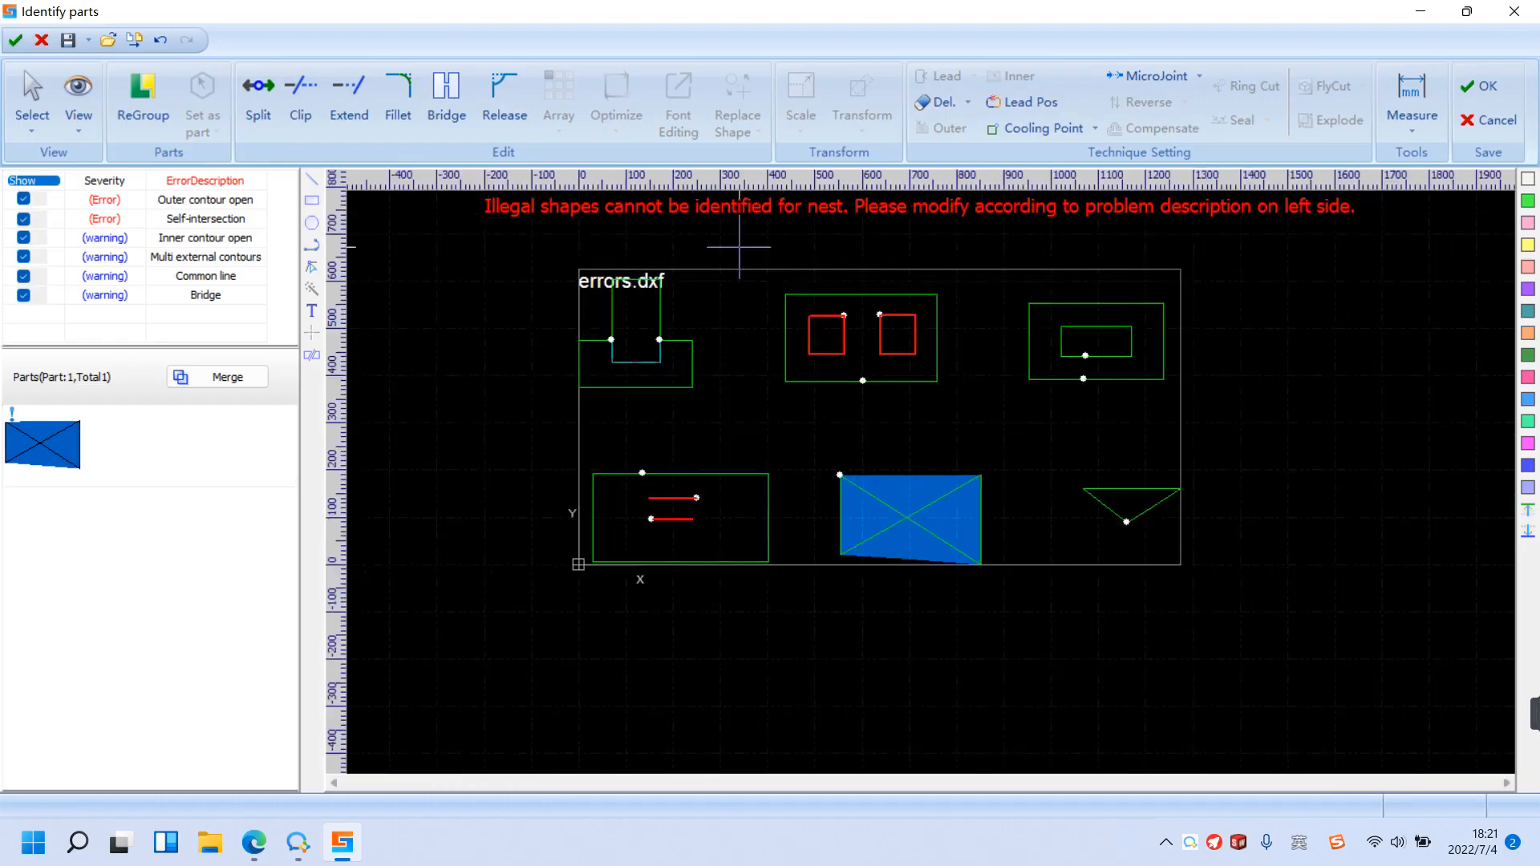
pyautogui.click(139, 101)
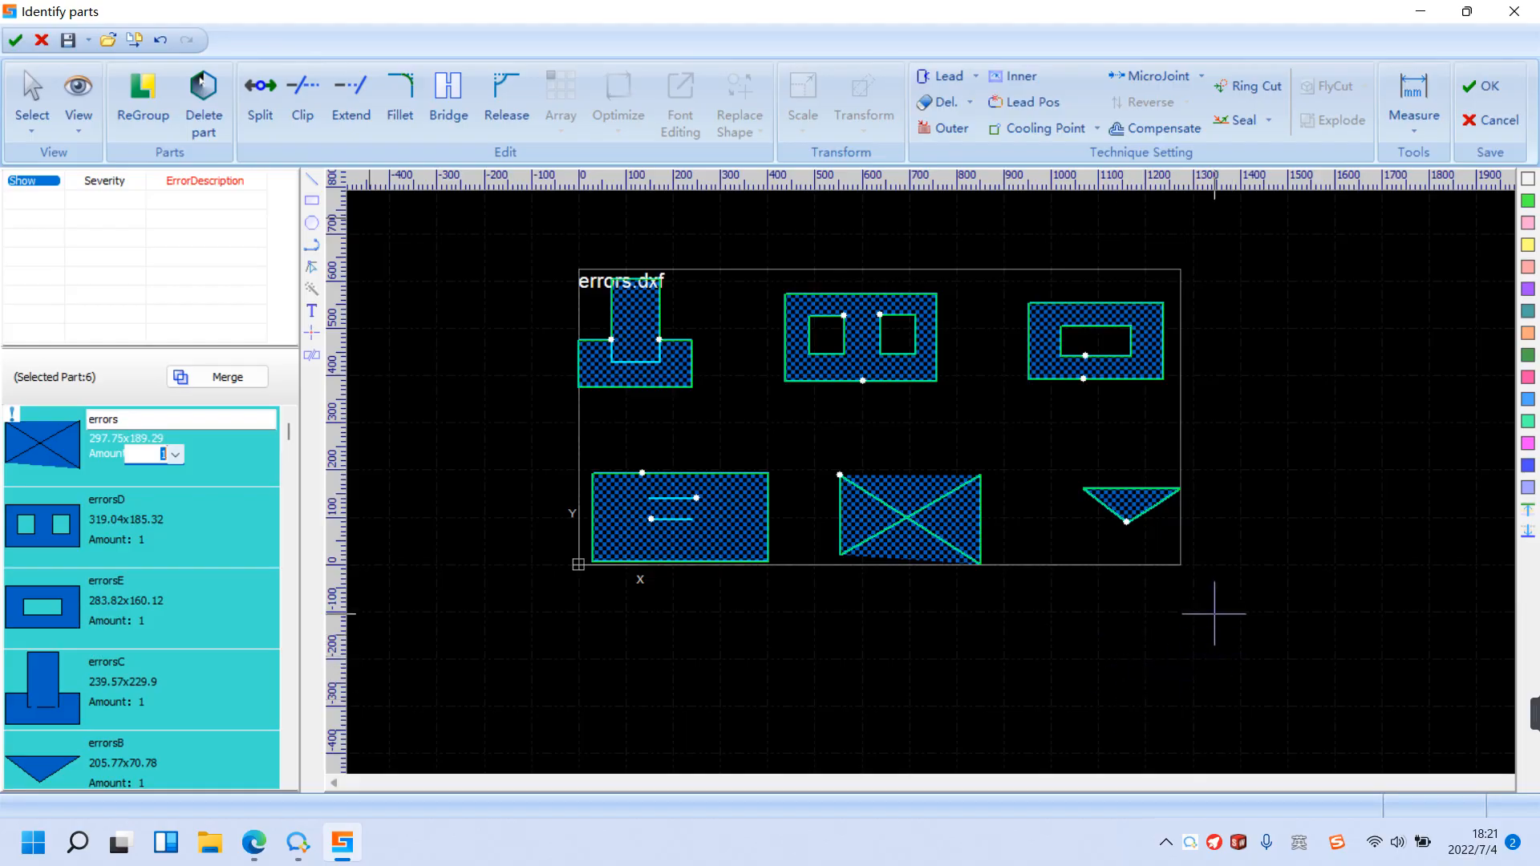
pyautogui.moveTo(1532, 714)
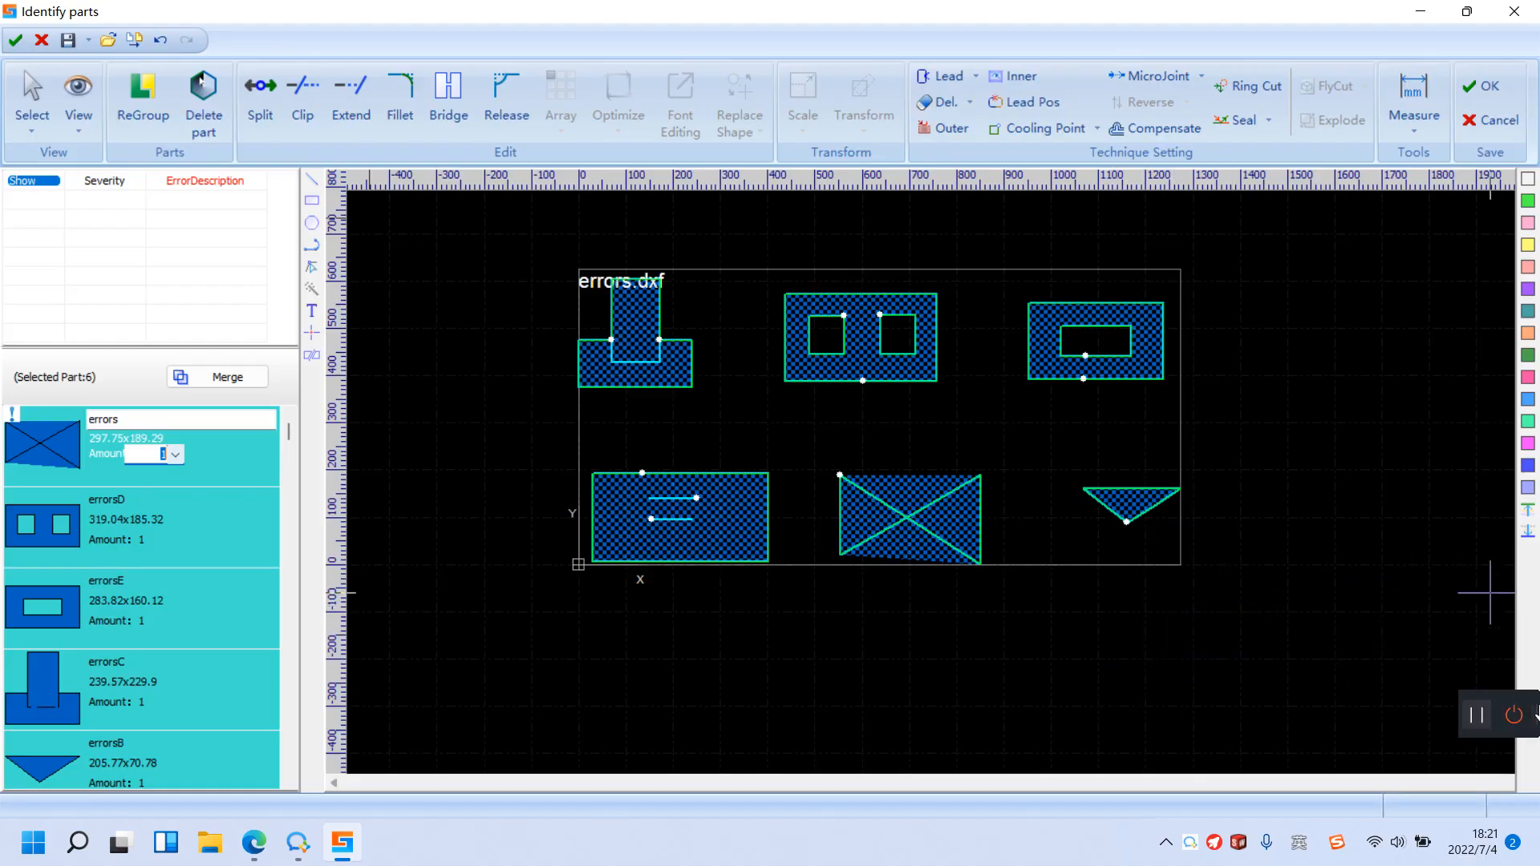